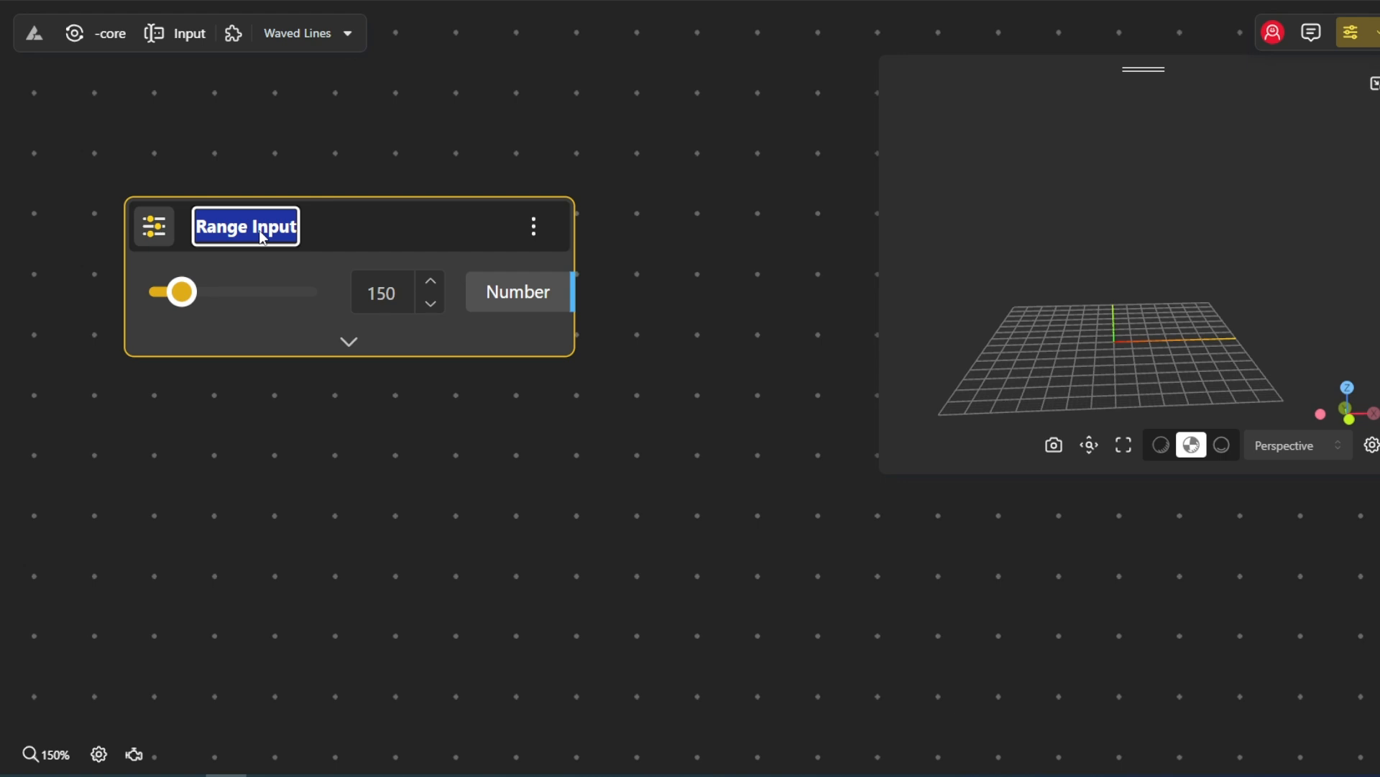
# - Rename the range input node "height" and set its minimum to 100 and maximum to 150
pyautogui.write('height')
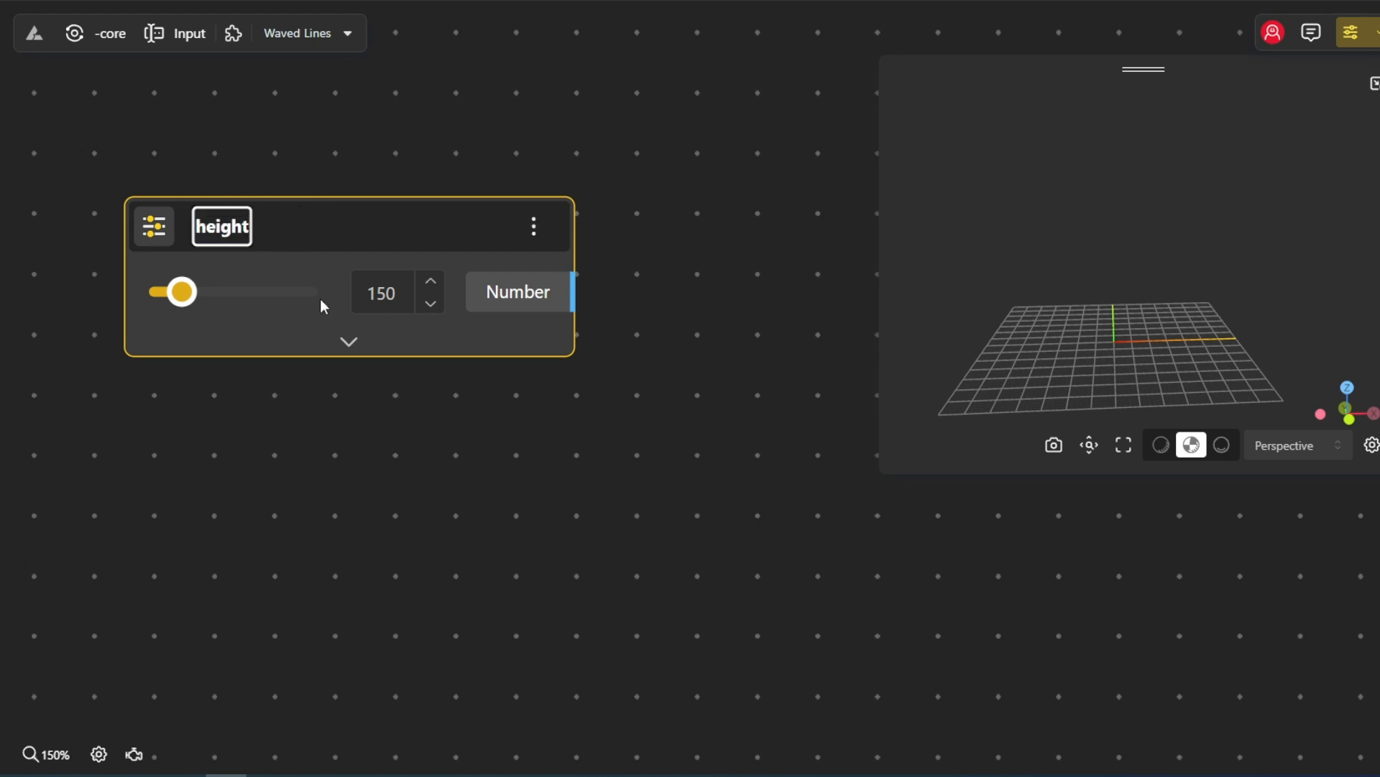
pyautogui.click(349, 343)
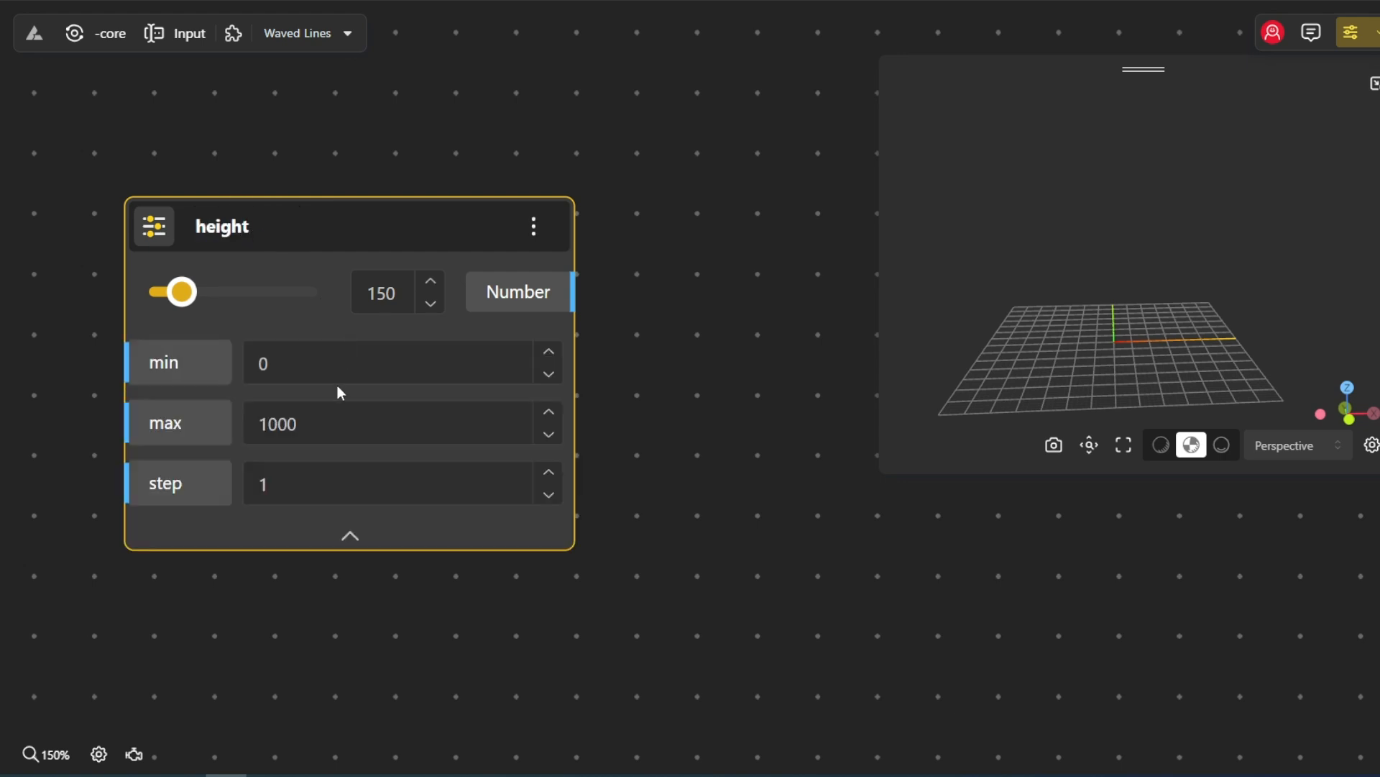
pyautogui.click(338, 373)
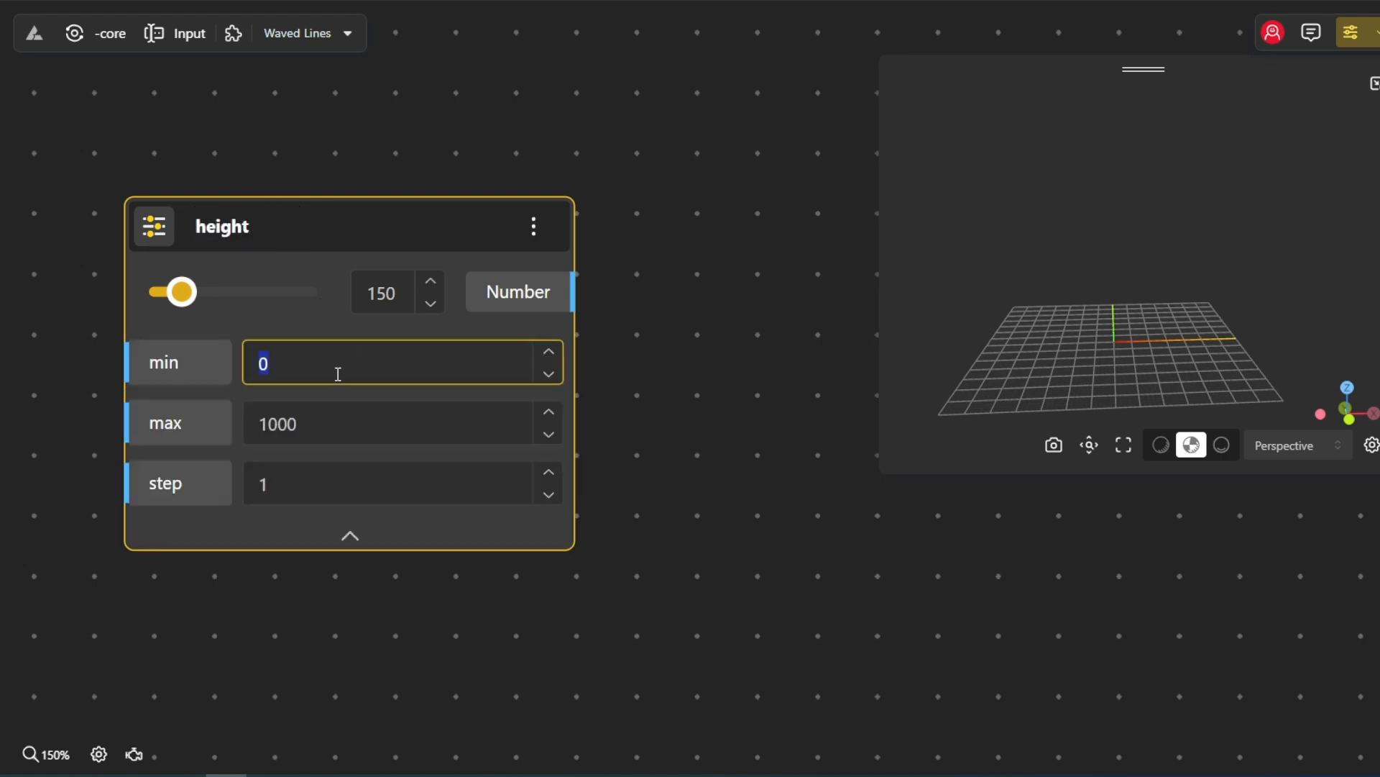
pyautogui.click(354, 430)
pyautogui.write('150')
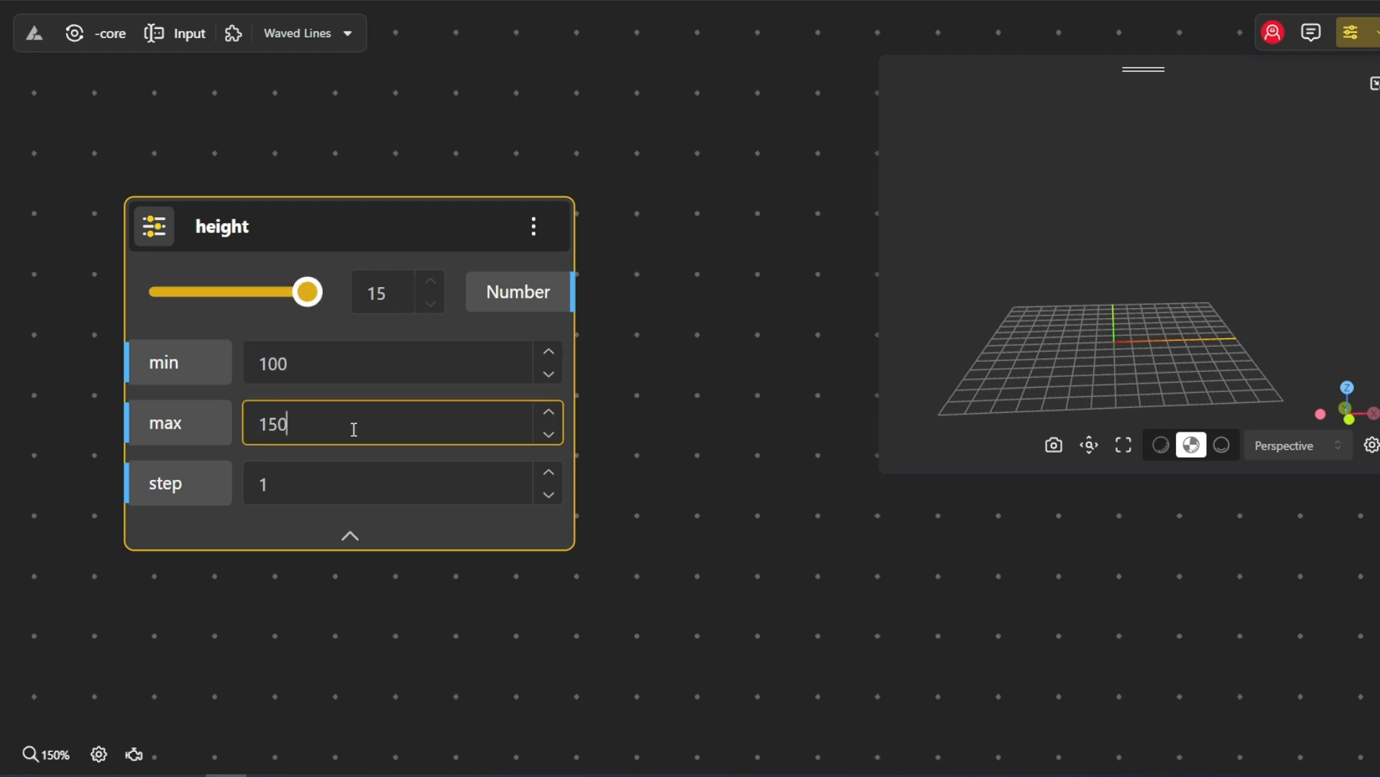
pyautogui.click(350, 536)
# - Add a Construct Point node beside the height node
pyautogui.scroll(-2, 401, 551)
pyautogui.hscroll(3, 465, 469)
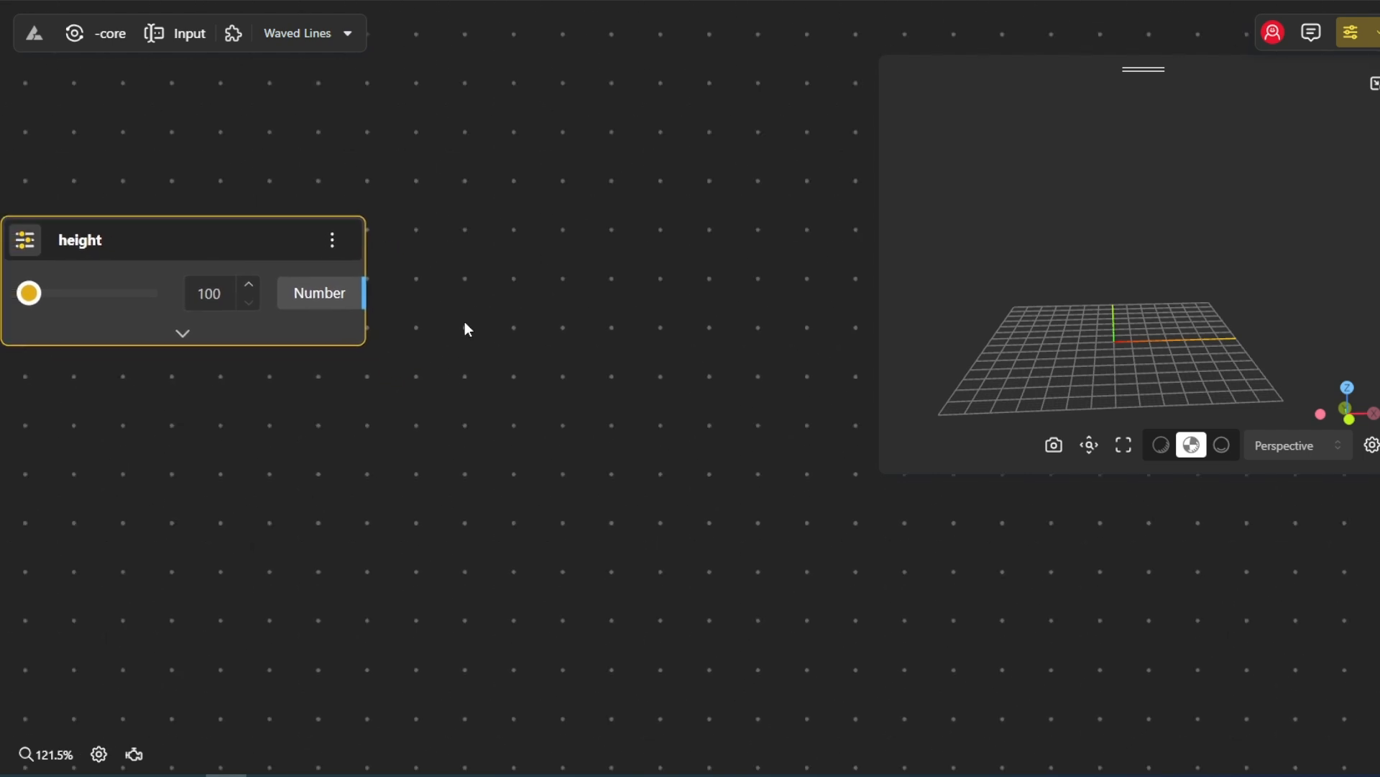
pyautogui.doubleClick(506, 293)
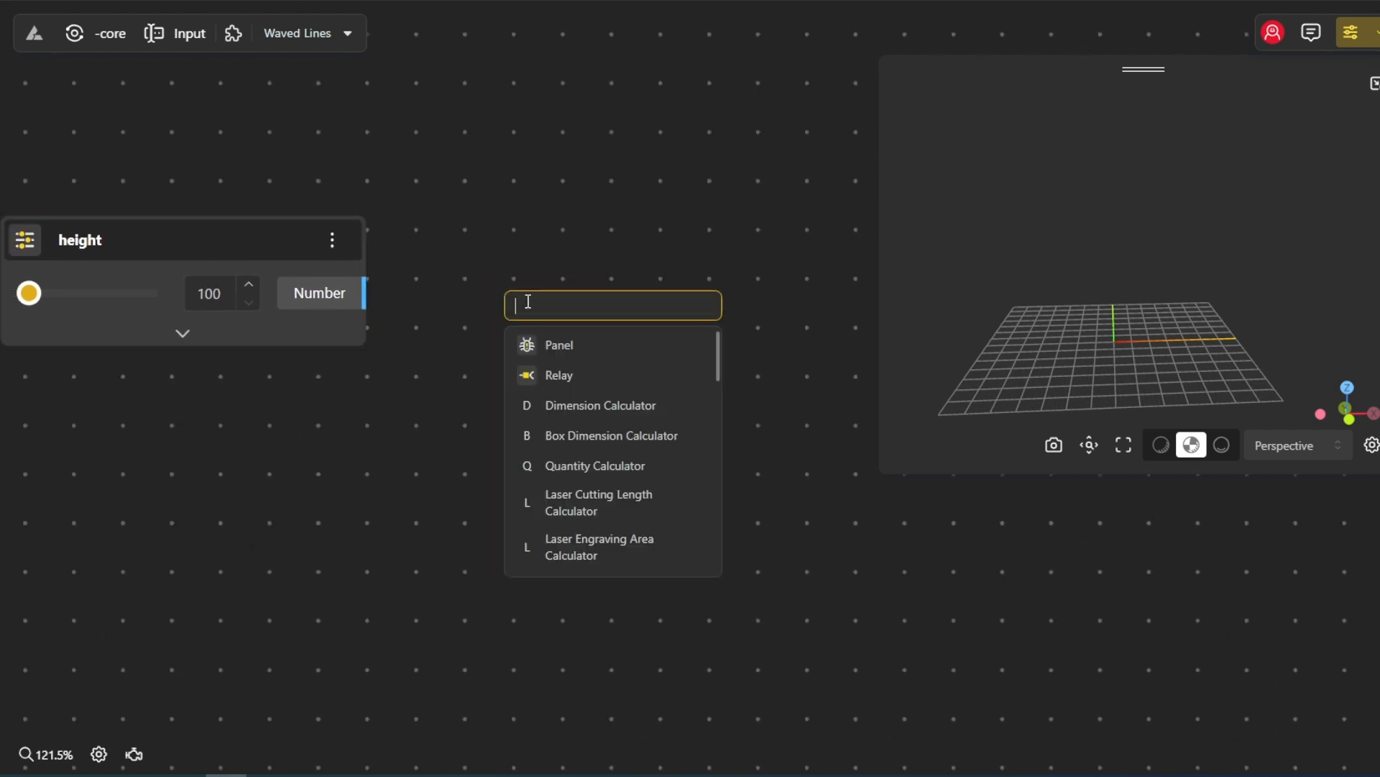
pyautogui.write('xyz')
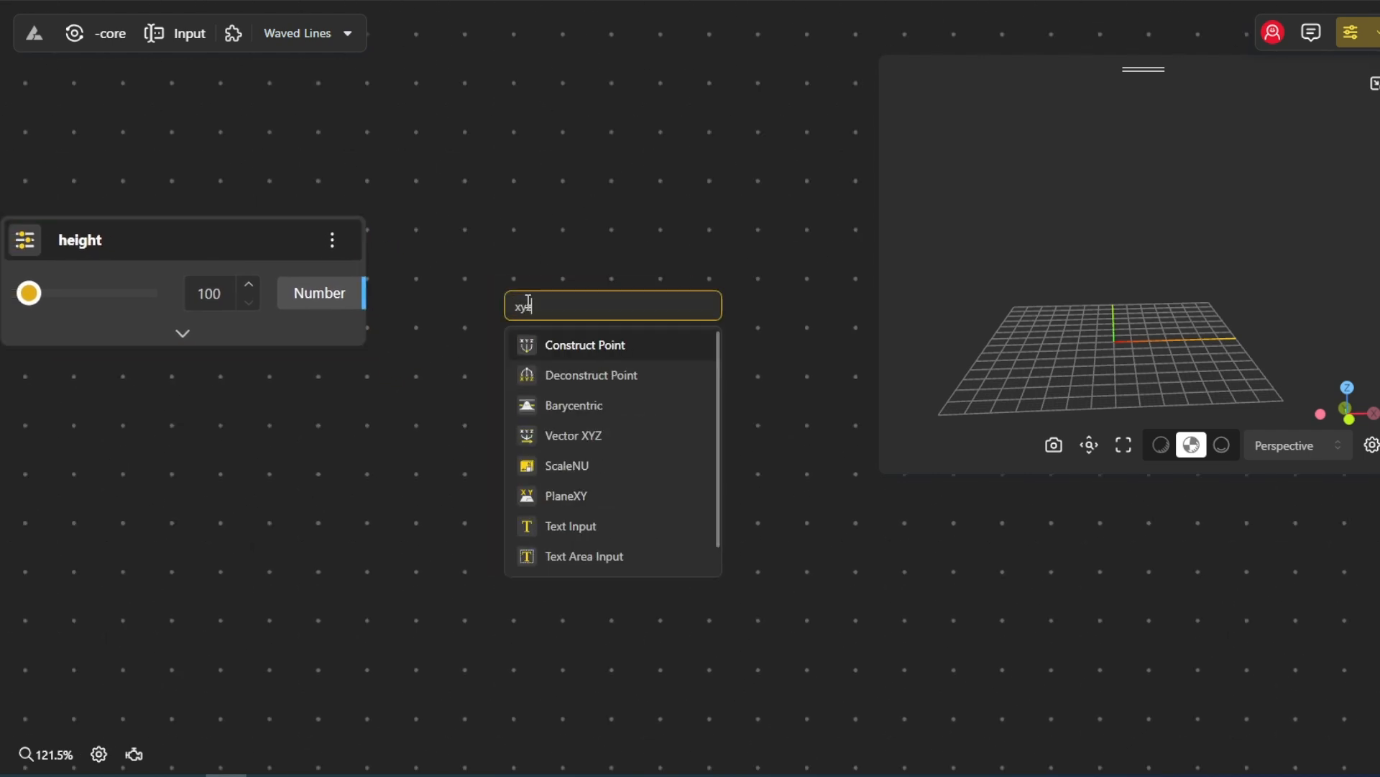
pyautogui.click(555, 344)
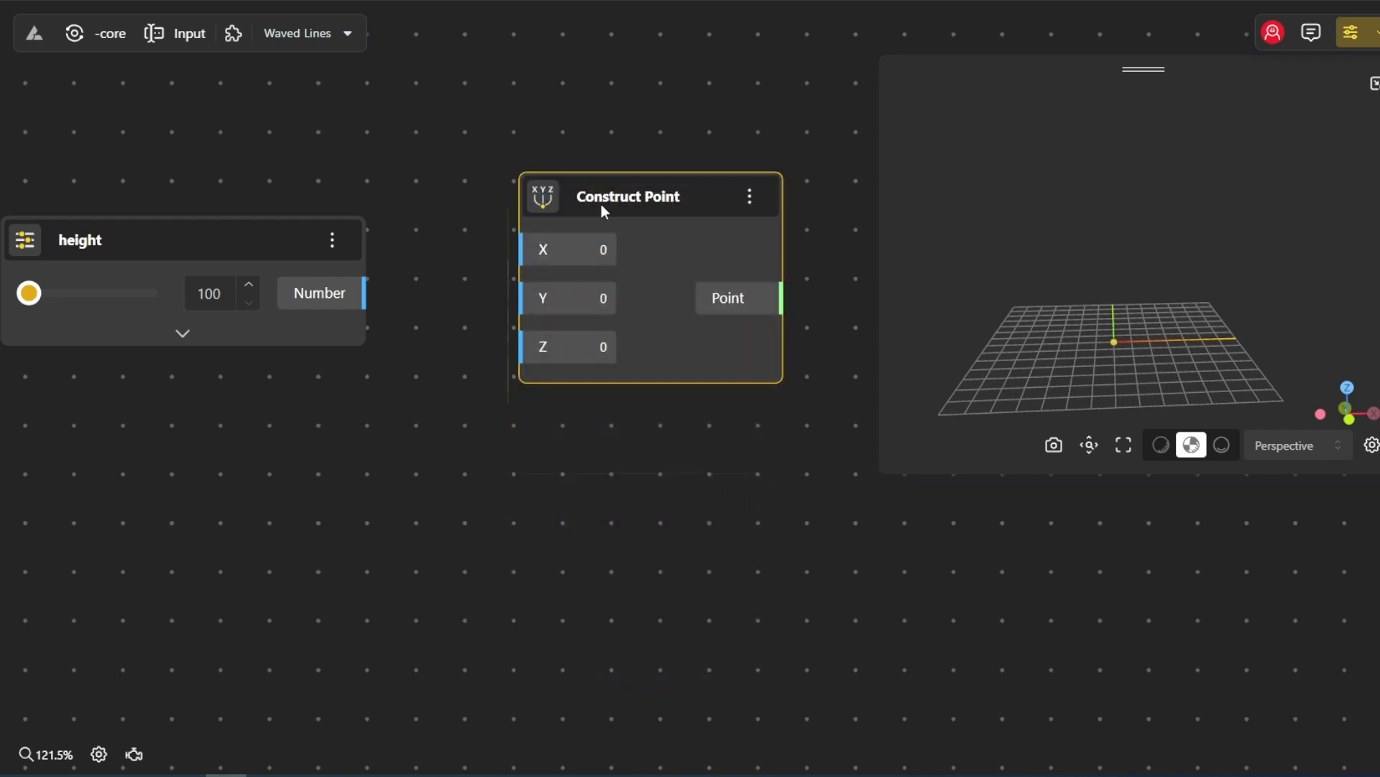
# - Duplicate the Construct Point node and place the copy below the original
pyautogui.hotkey('ctrl', 'c')
pyautogui.hotkey('ctrl', 'v')
pyautogui.scroll(-2, 679, 260)
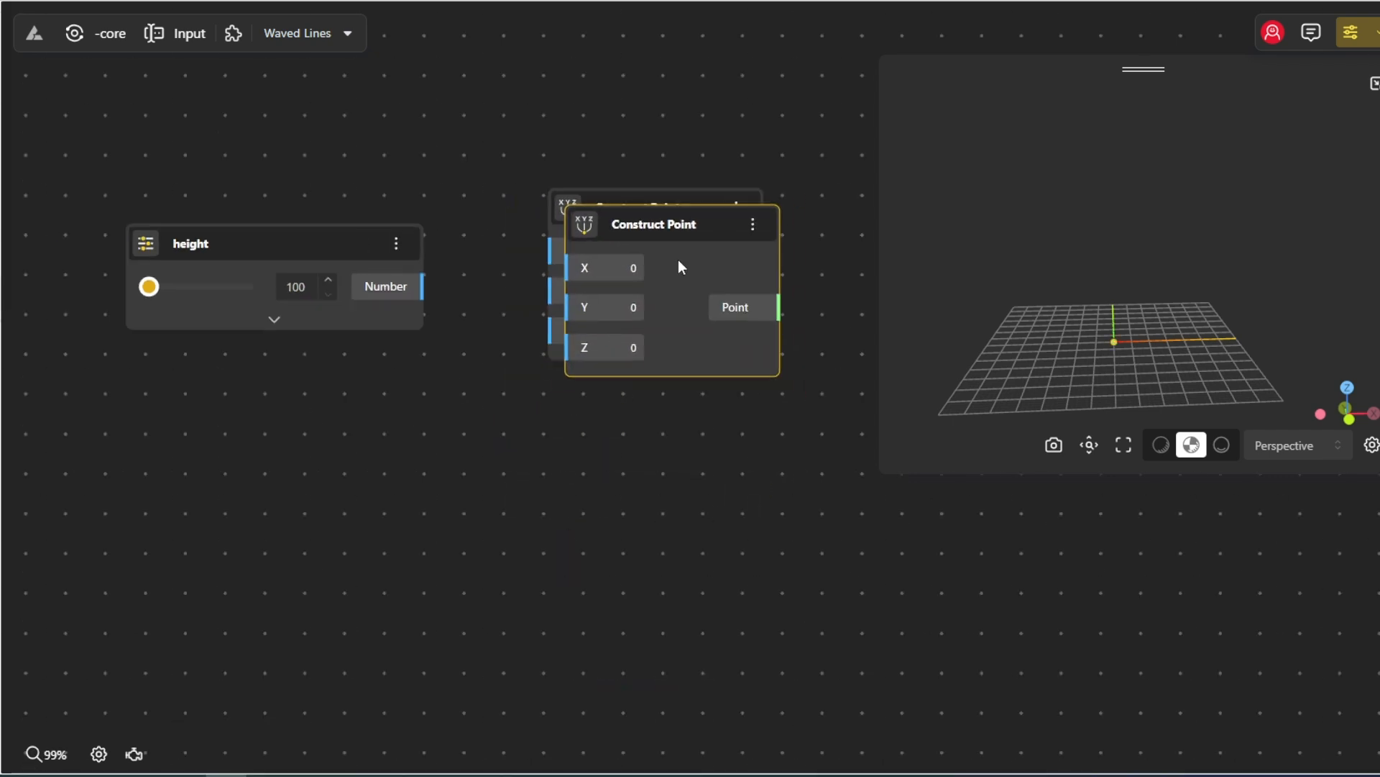
pyautogui.moveTo(678, 267); pyautogui.dragTo(670, 481)
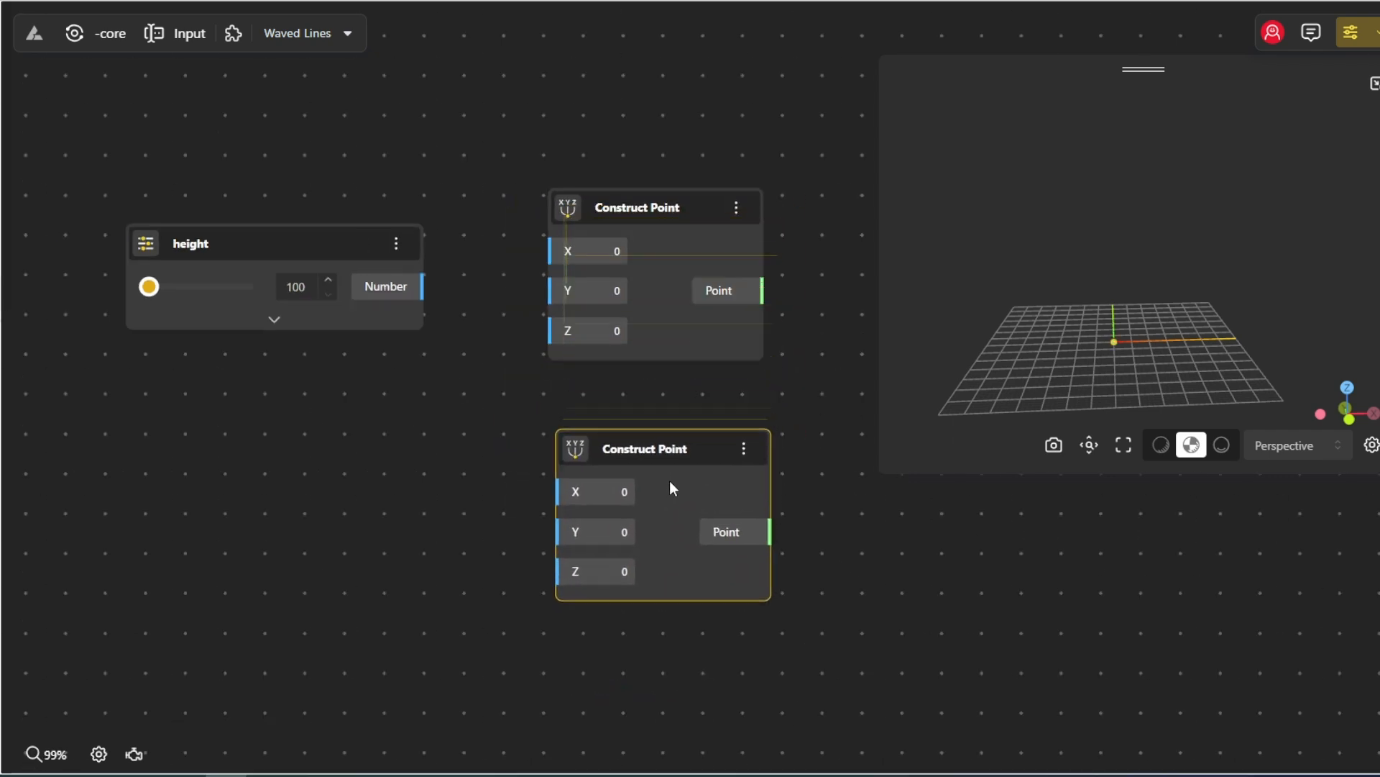
# - Add a Division node that divides the height by 2 and feed its result into the lower point's Z
pyautogui.doubleClick(300, 447)
pyautogui.write('/2')
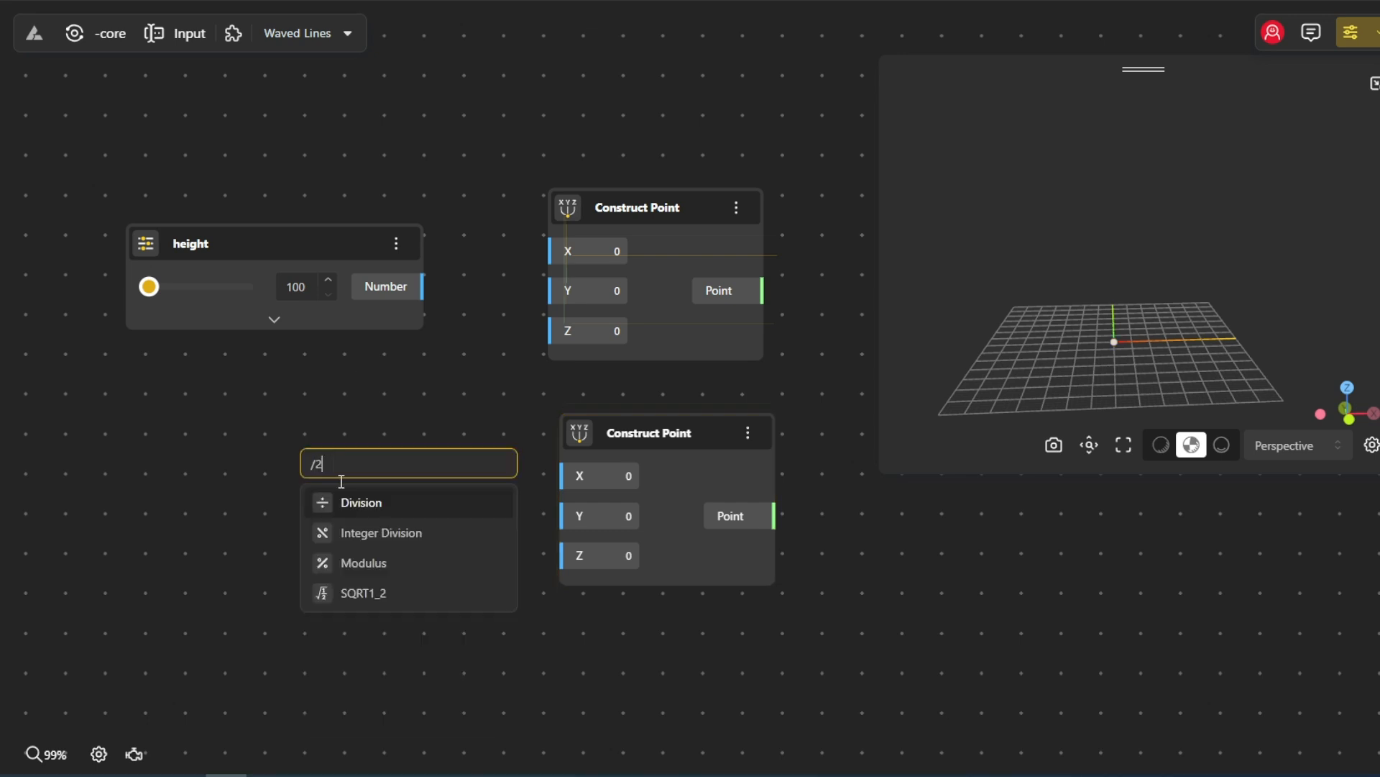
pyautogui.click(350, 507)
pyautogui.moveTo(424, 287); pyautogui.dragTo(298, 512)
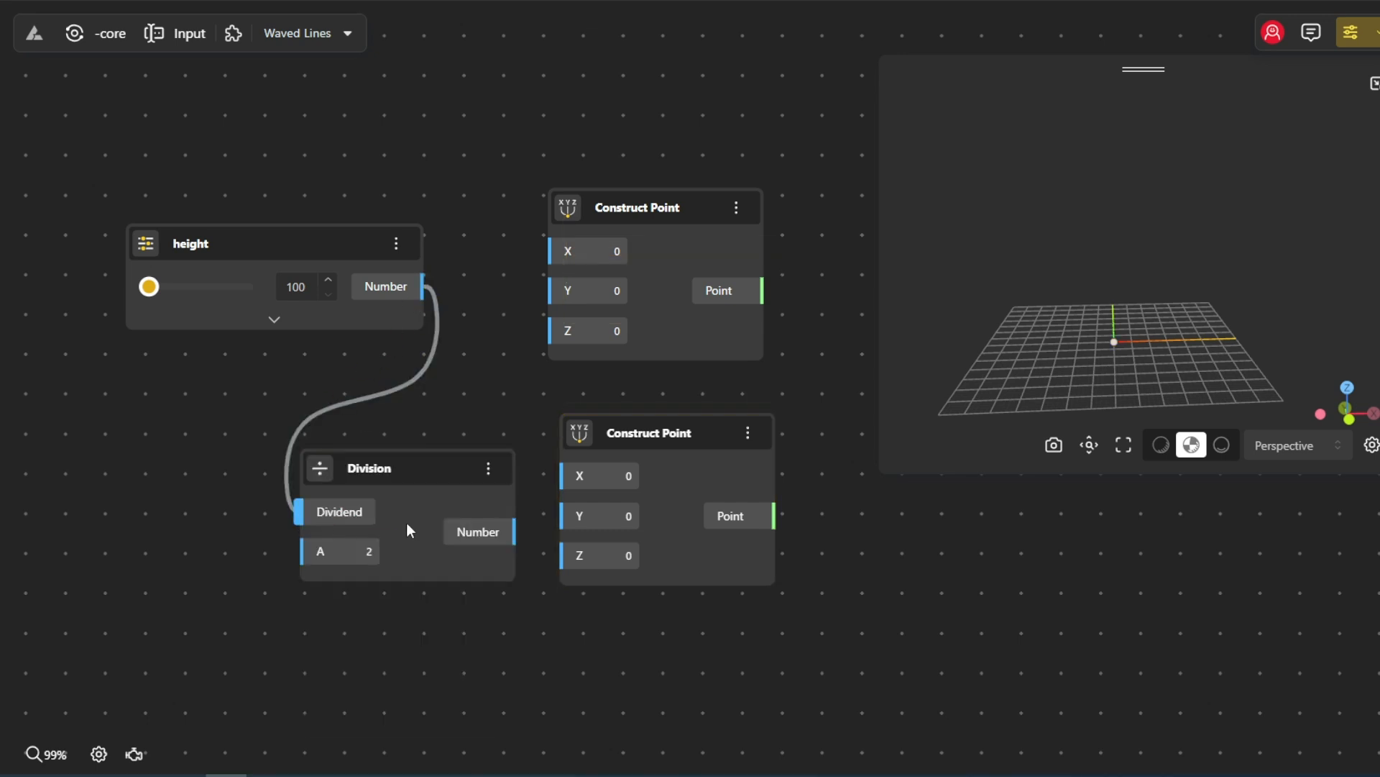
pyautogui.moveTo(514, 531); pyautogui.dragTo(562, 555)
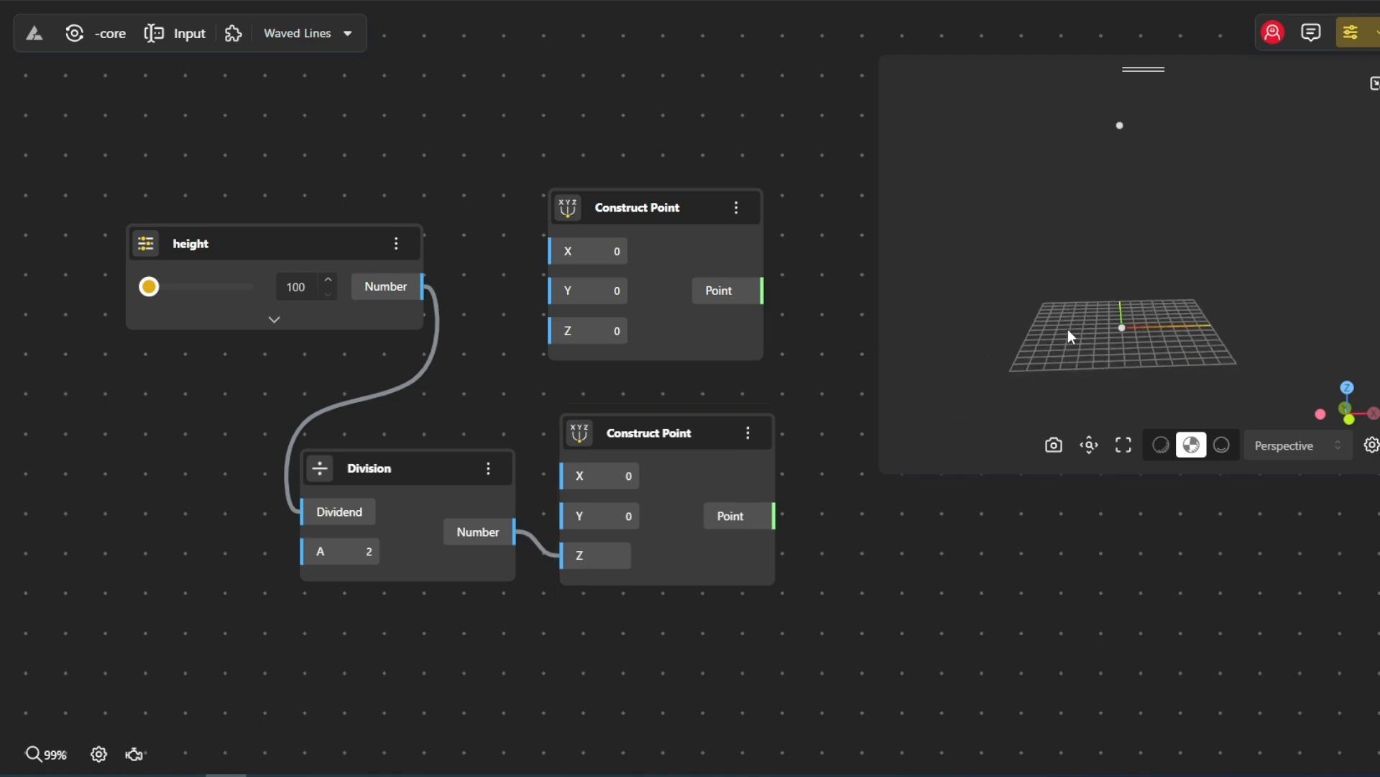
# - Add a Curve Editor node to the canvas below the point nodes
pyautogui.moveTo(1057, 264); pyautogui.dragTo(1011, 301, button='right')
pyautogui.scroll(-1, 1047, 356)
pyautogui.moveTo(711, 379); pyautogui.dragTo(675, 382, button='right')
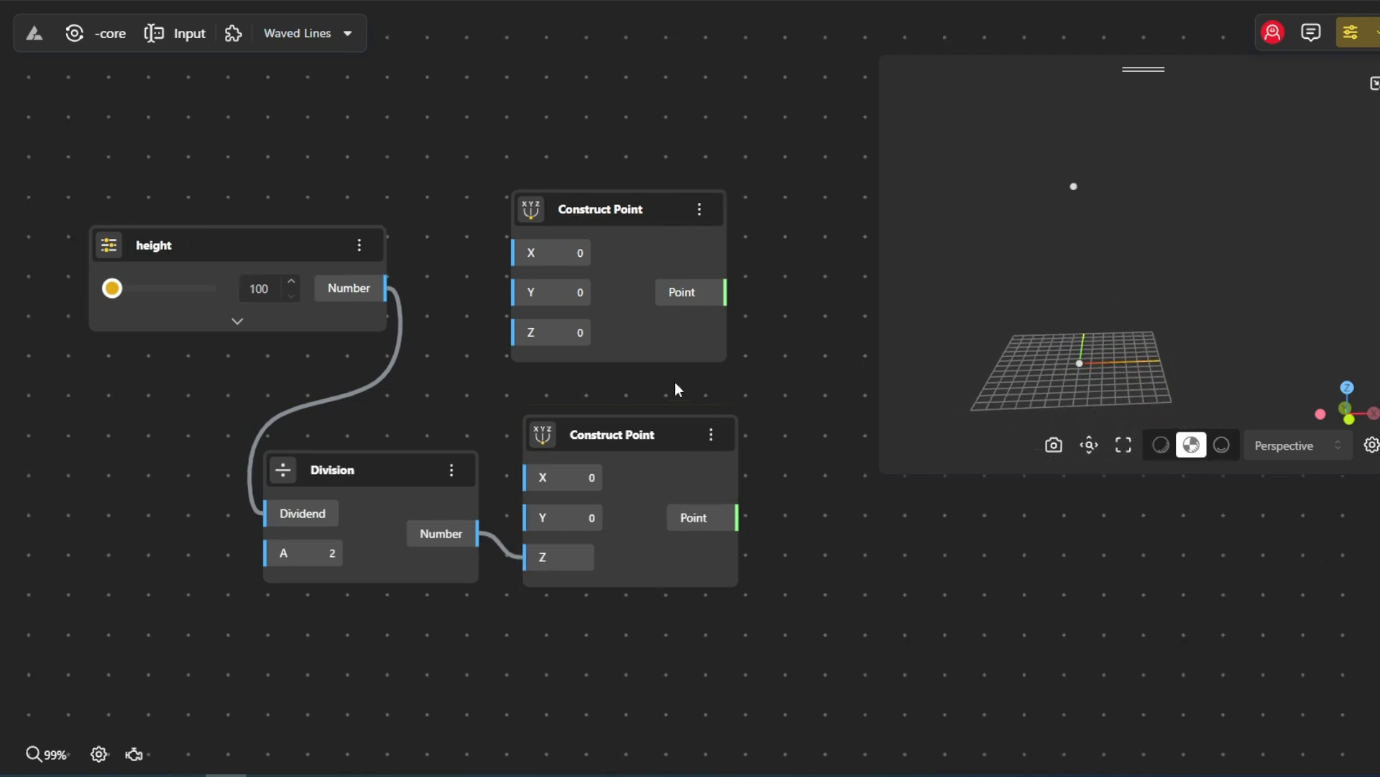
pyautogui.scroll(-5, 712, 422)
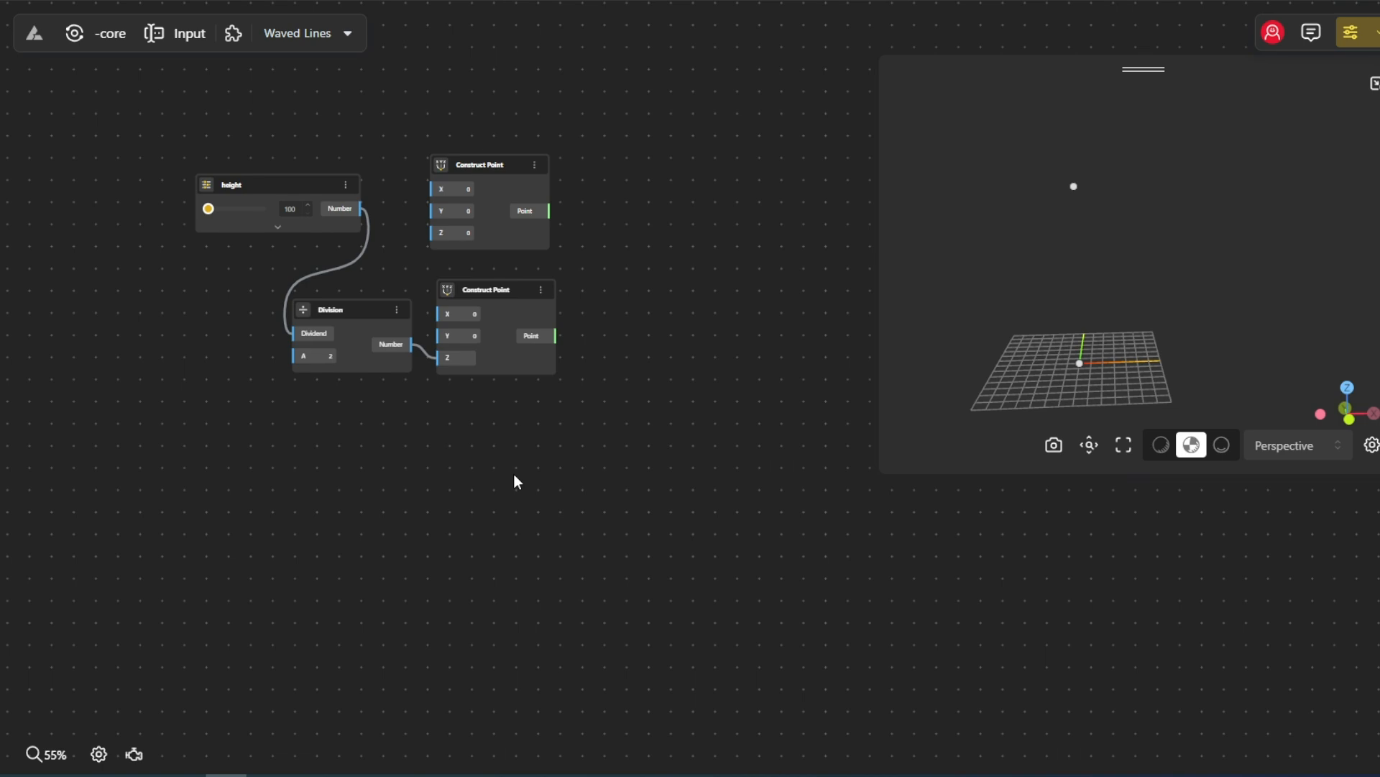
pyautogui.doubleClick(525, 479)
pyautogui.write('c')
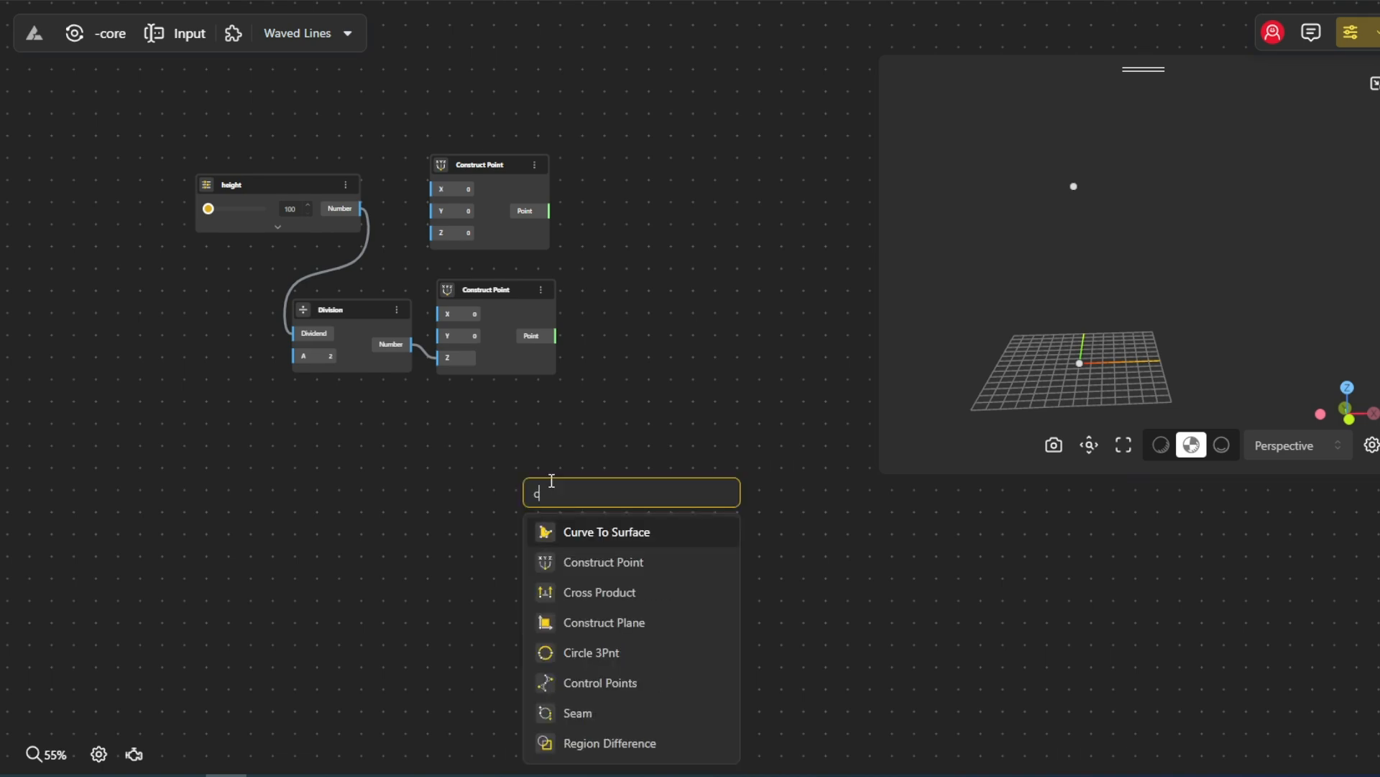
pyautogui.write('urve editor')
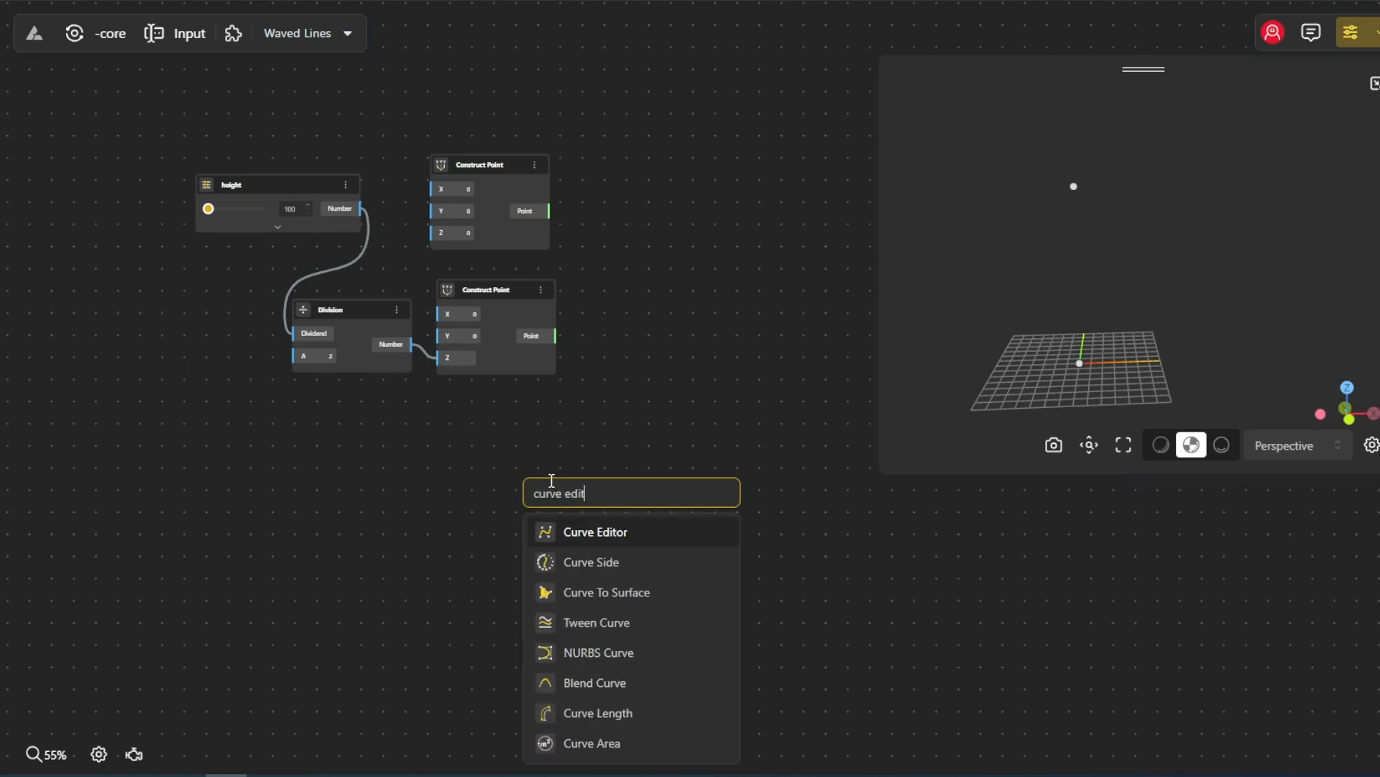
pyautogui.click(594, 536)
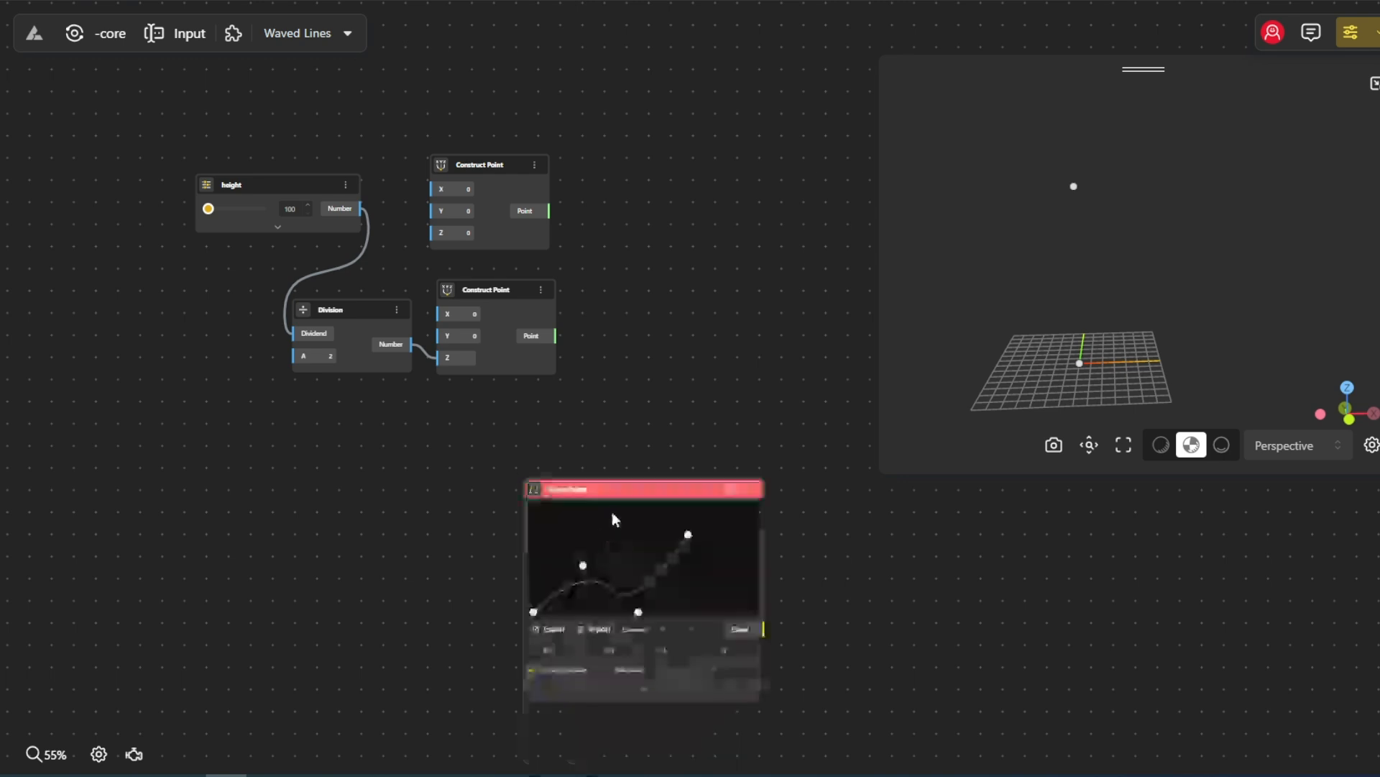
pyautogui.moveTo(584, 494); pyautogui.dragTo(466, 393)
# - Reshape the Curve Editor's curve into a C-shaped arc with six control points, its ends roughly above each other
pyautogui.scroll(1, 636, 471)
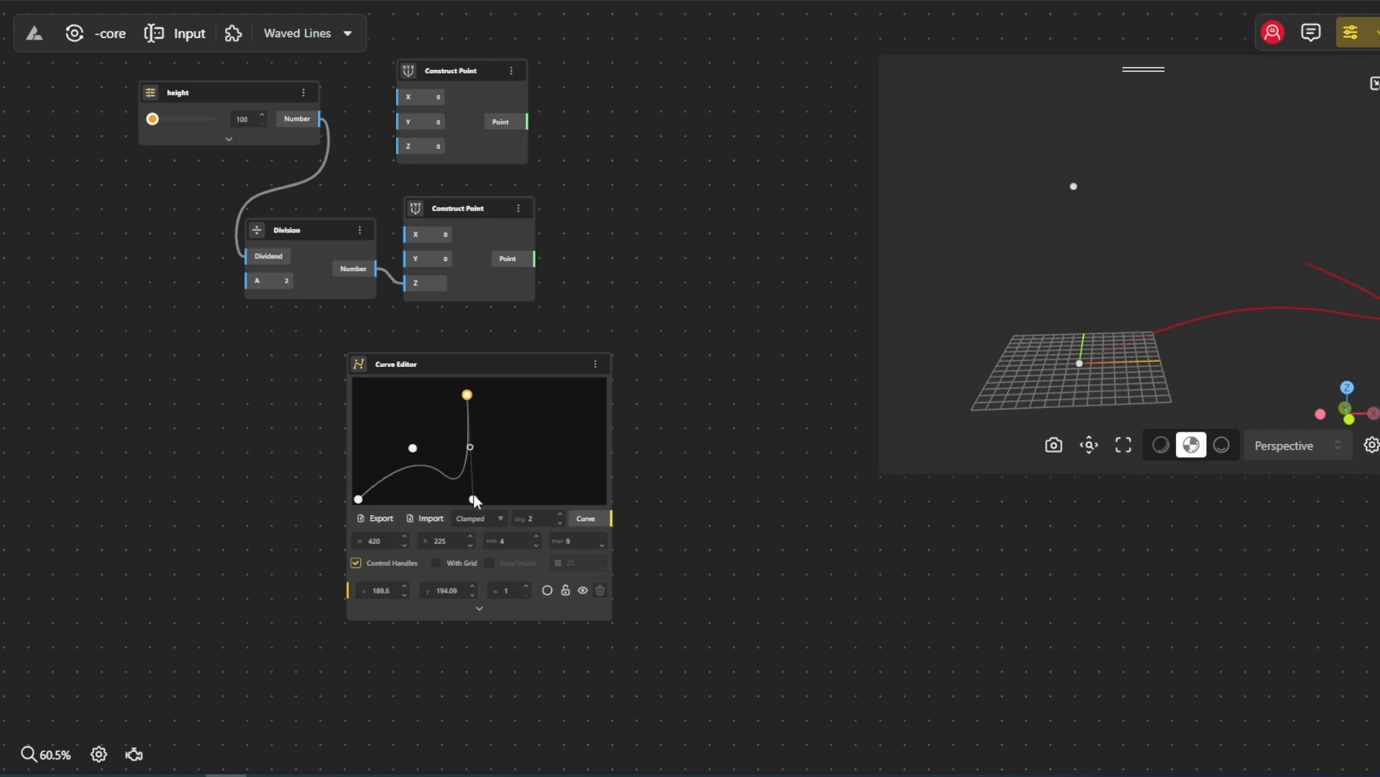
pyautogui.moveTo(472, 496); pyautogui.dragTo(436, 433)
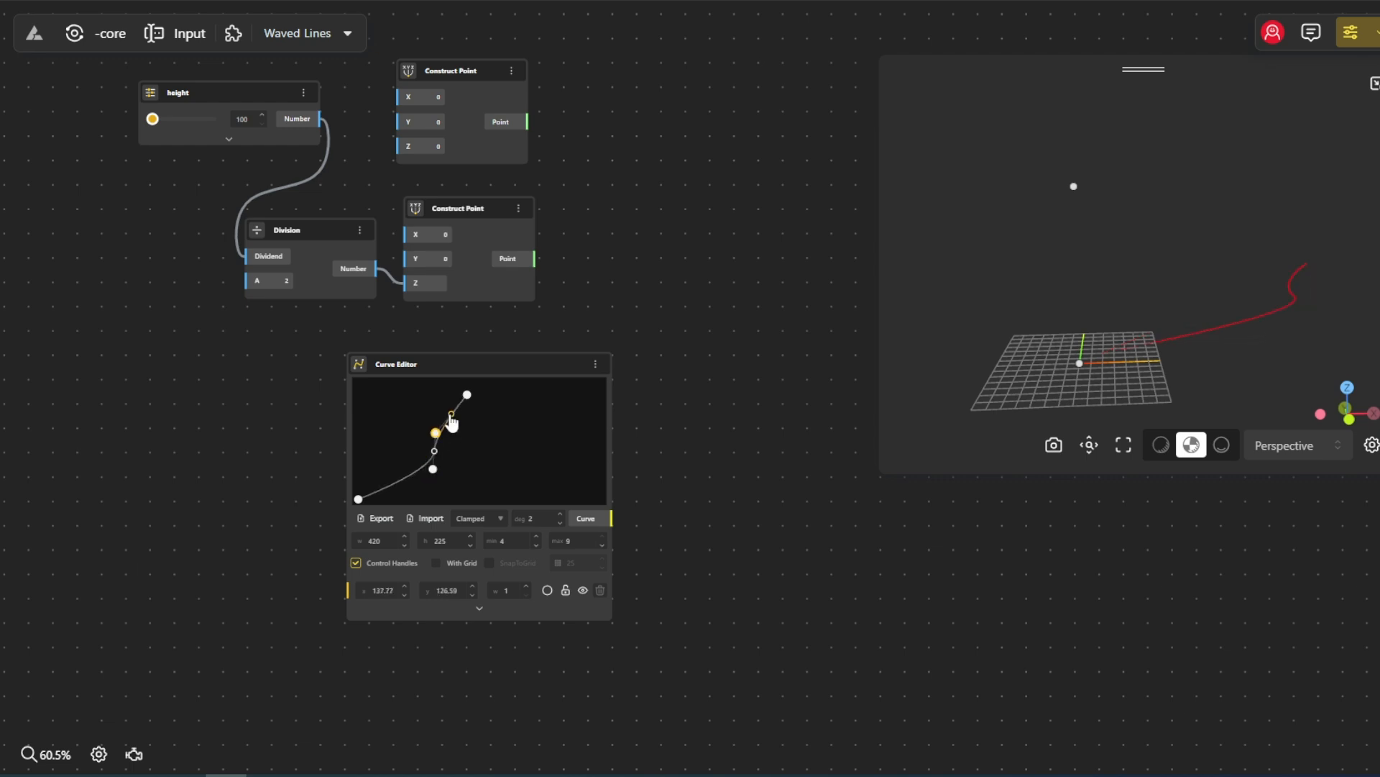
pyautogui.click(446, 417)
pyautogui.moveTo(359, 498); pyautogui.dragTo(461, 499)
# - Add a Connect With Curve node beside the Construct Point nodes
pyautogui.moveTo(640, 305); pyautogui.dragTo(529, 323)
pyautogui.doubleClick(605, 262)
pyautogui.write('connect')
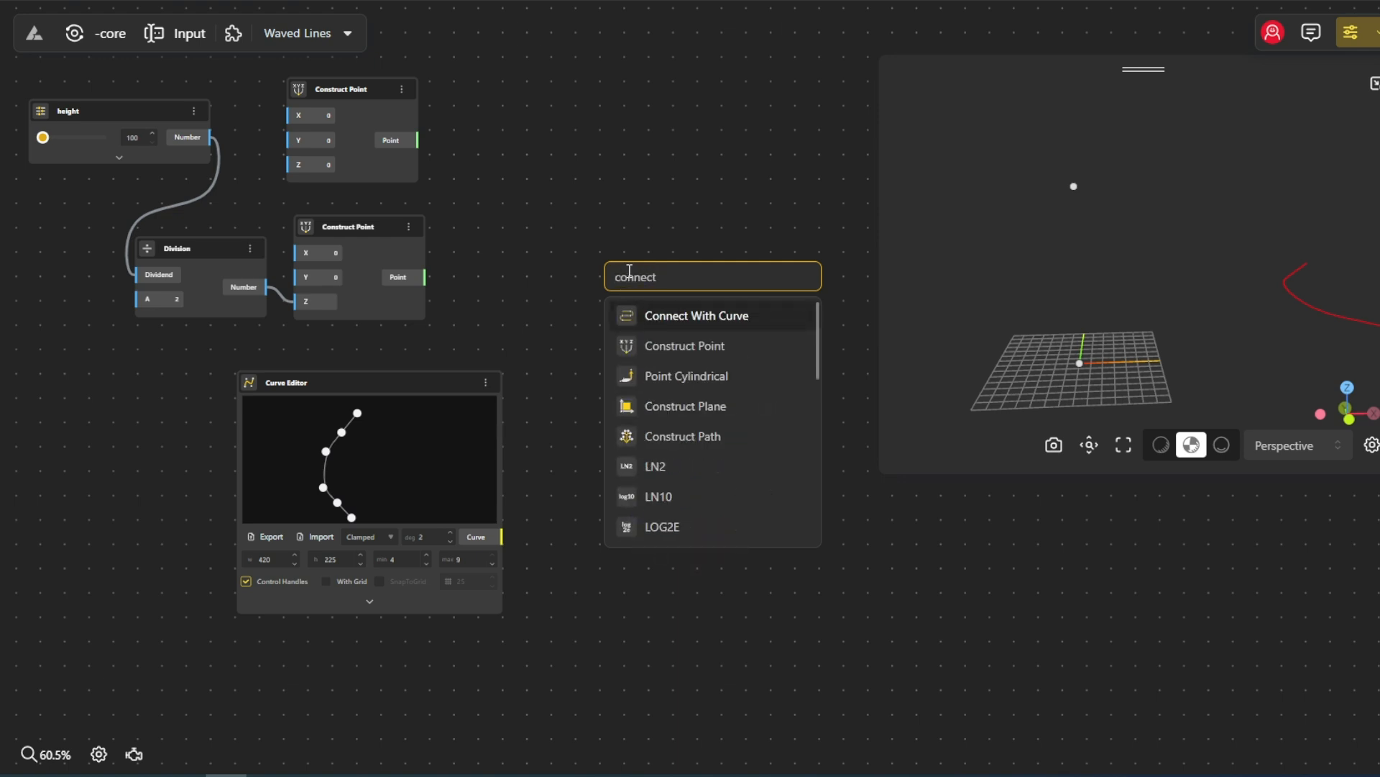
pyautogui.click(714, 329)
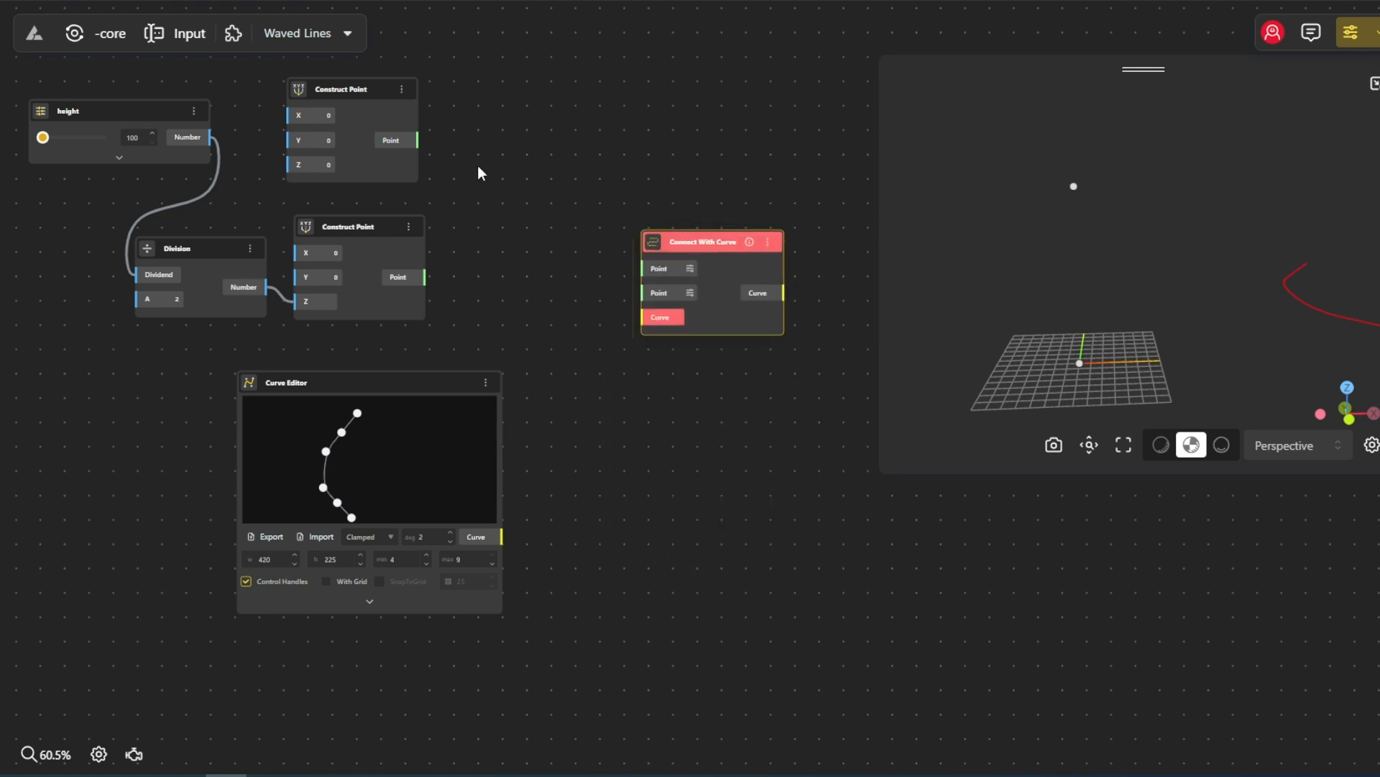
# - Wire both constructed points and the Curve Editor's curve into the Connect With Curve node's inputs
pyautogui.moveTo(417, 140); pyautogui.dragTo(657, 269)
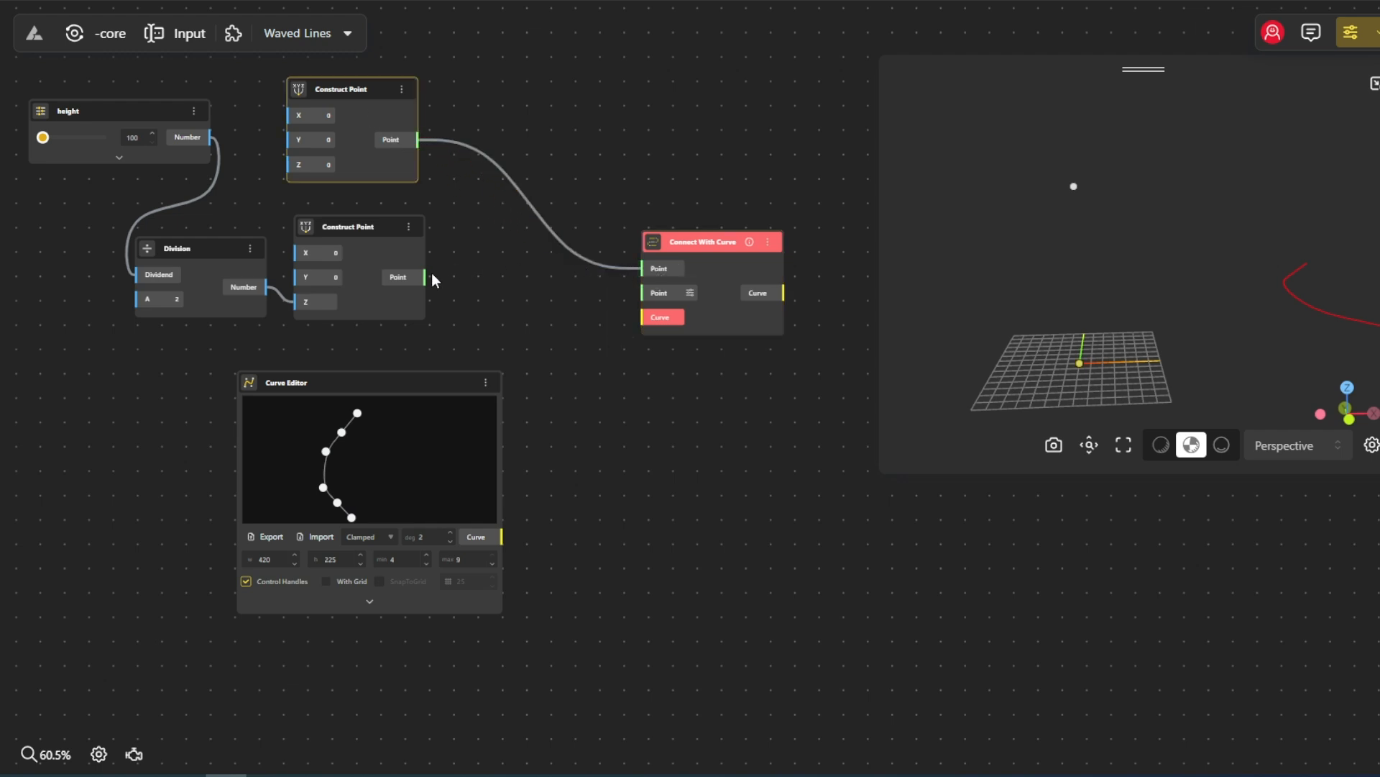
pyautogui.moveTo(425, 277); pyautogui.dragTo(657, 292)
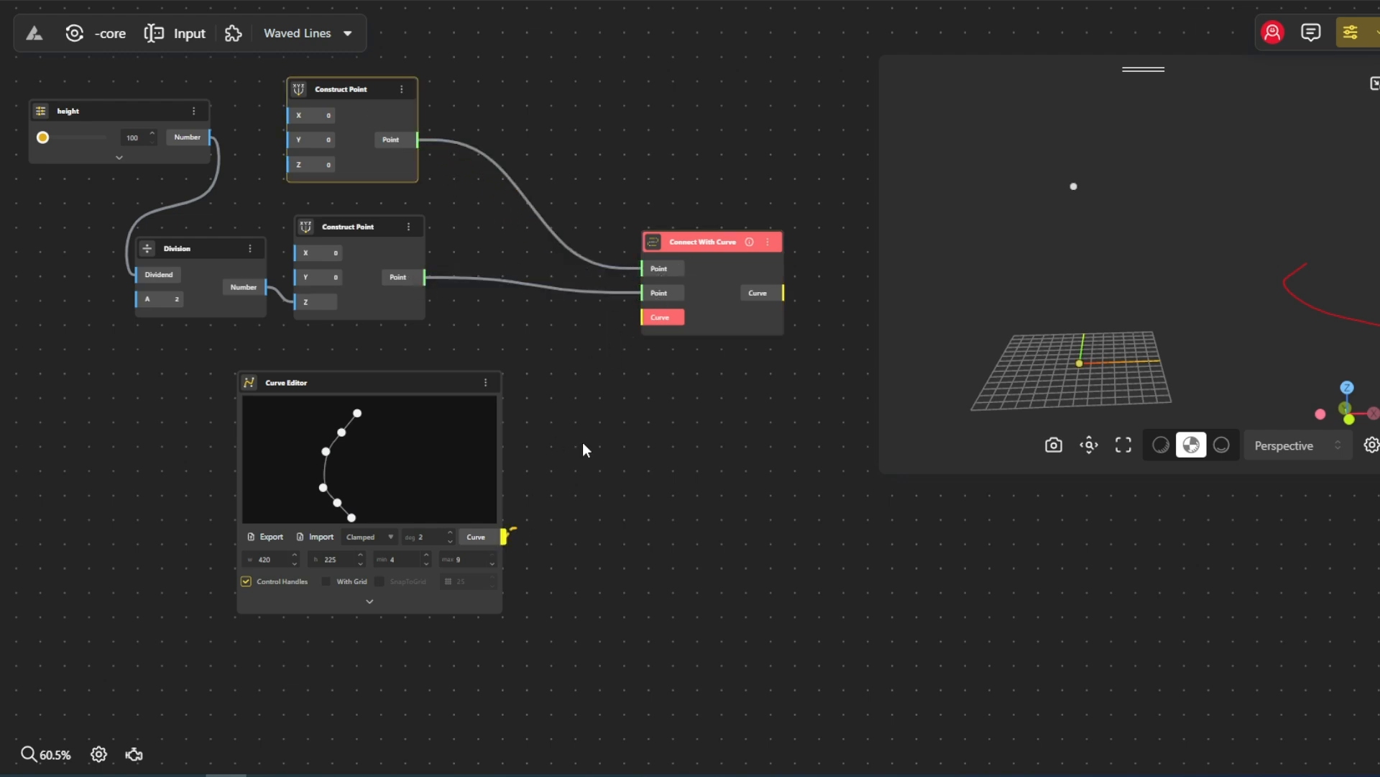
pyautogui.moveTo(583, 444); pyautogui.dragTo(657, 317)
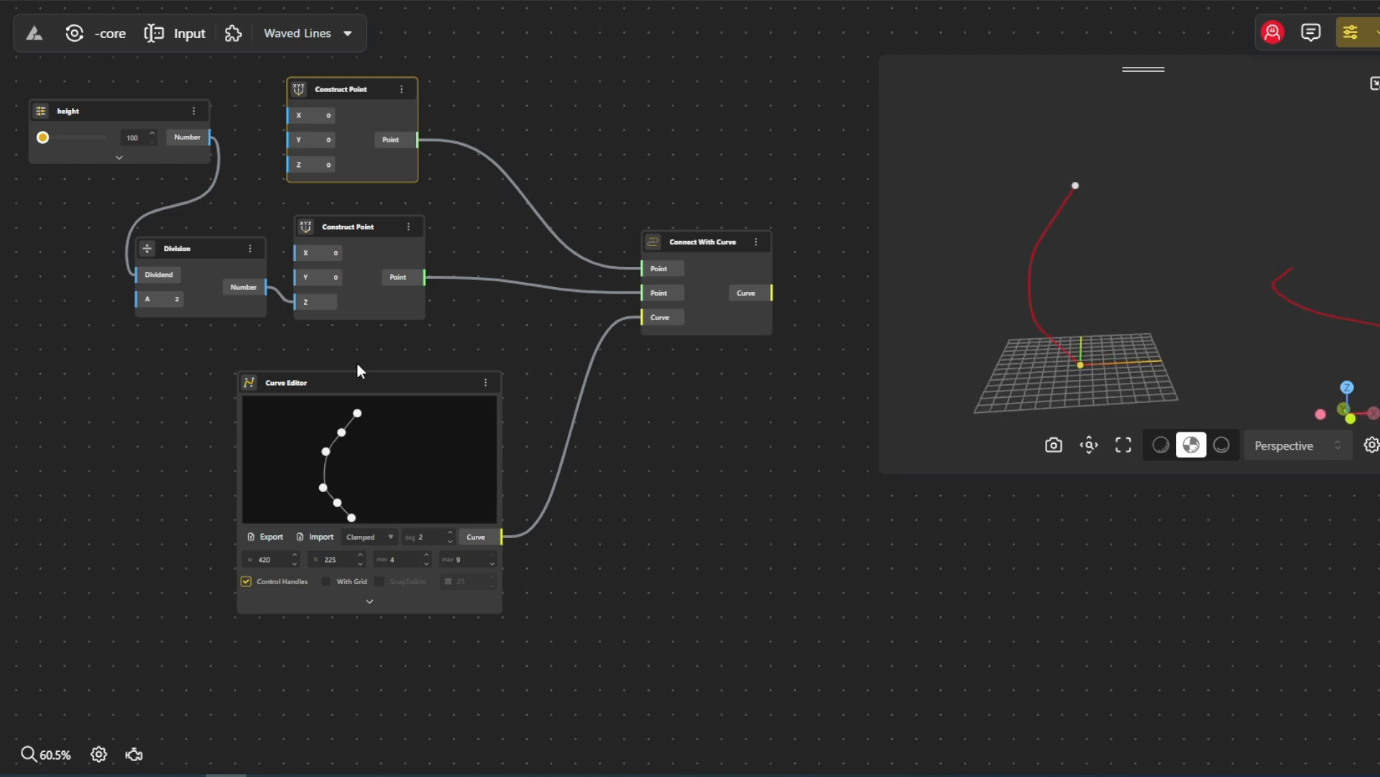
# - Hide the Curve Editor's own curve in the 3D preview
pyautogui.rightClick(373, 394)
pyautogui.click(415, 441)
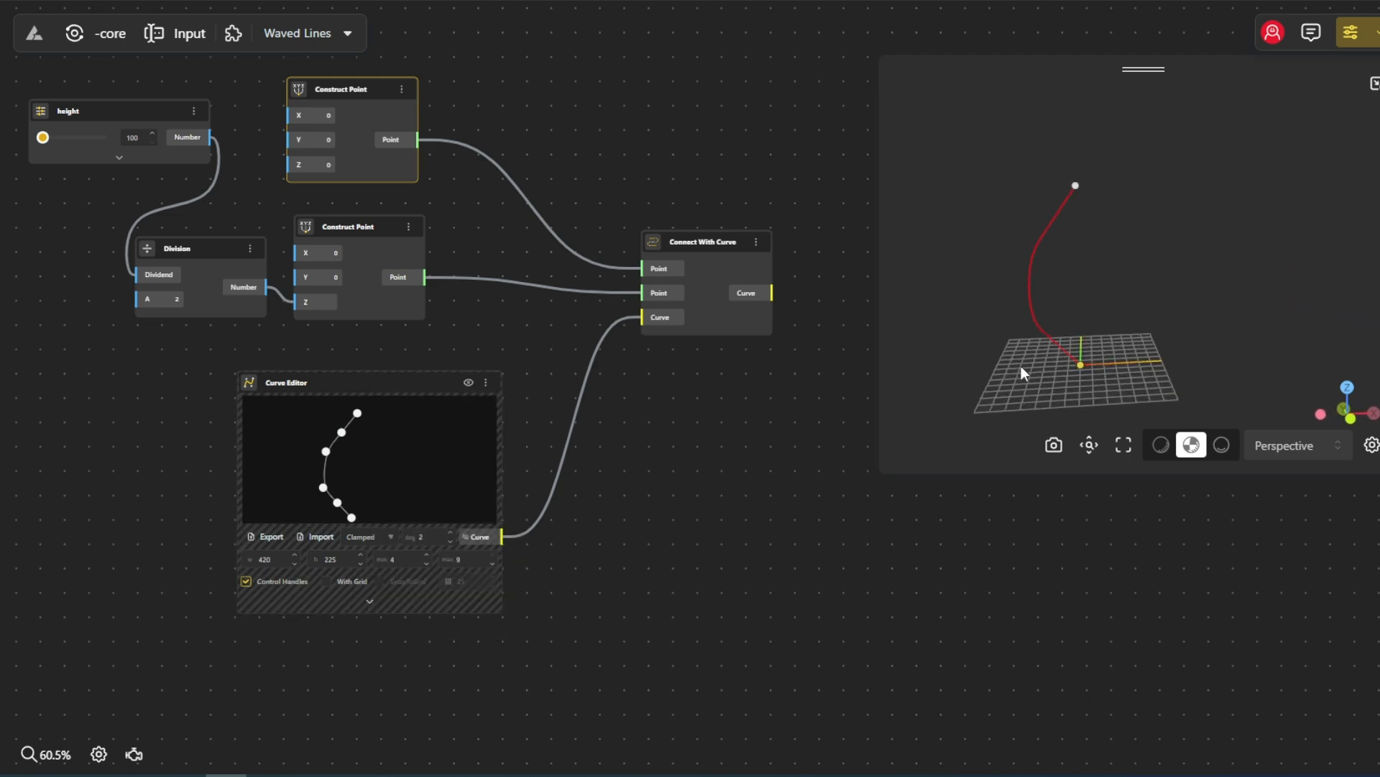
pyautogui.moveTo(1021, 367); pyautogui.dragTo(1014, 358)
# - Expand the Curve Editor's control point list and switch all six points from round to square corner type
pyautogui.moveTo(480, 656); pyautogui.dragTo(666, 580)
pyautogui.scroll(5, 607, 516)
pyautogui.click(478, 493)
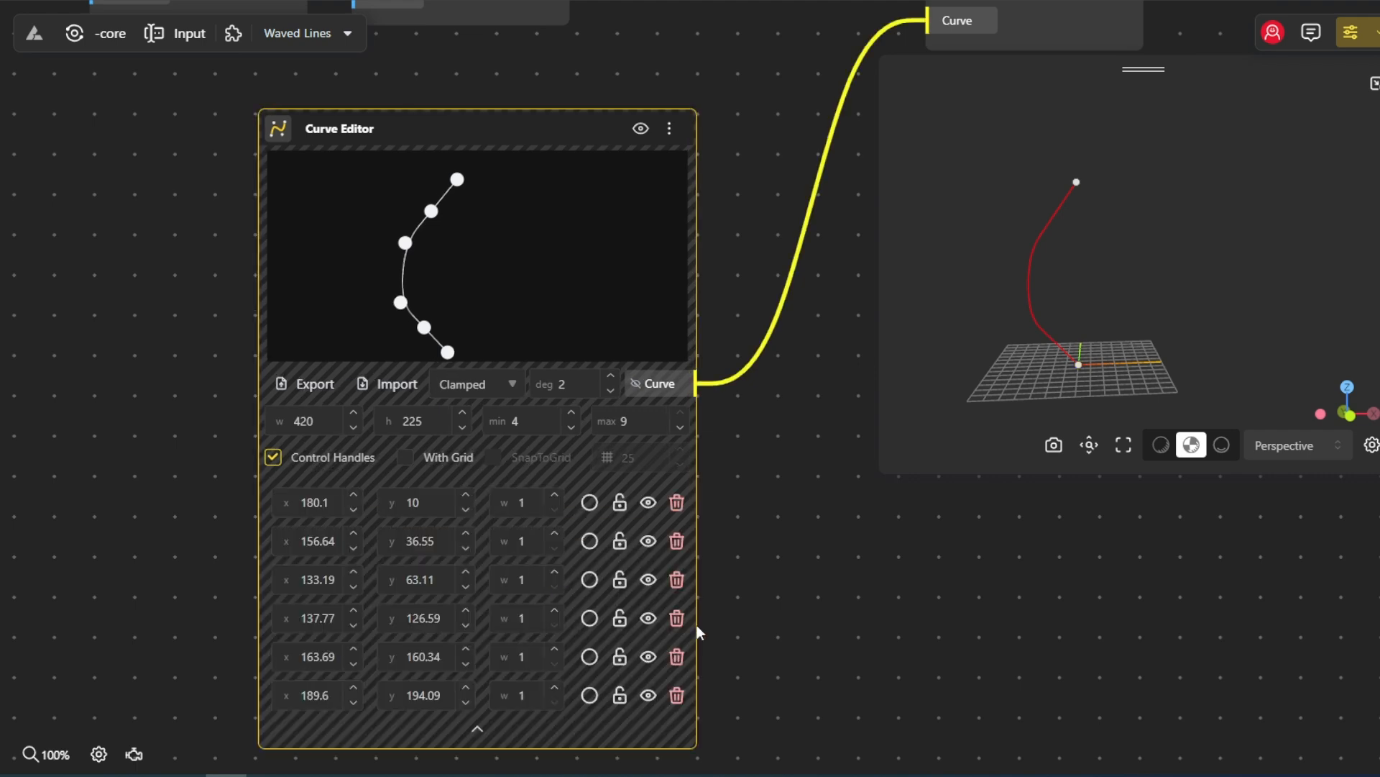
pyautogui.click(596, 464)
pyautogui.click(601, 504)
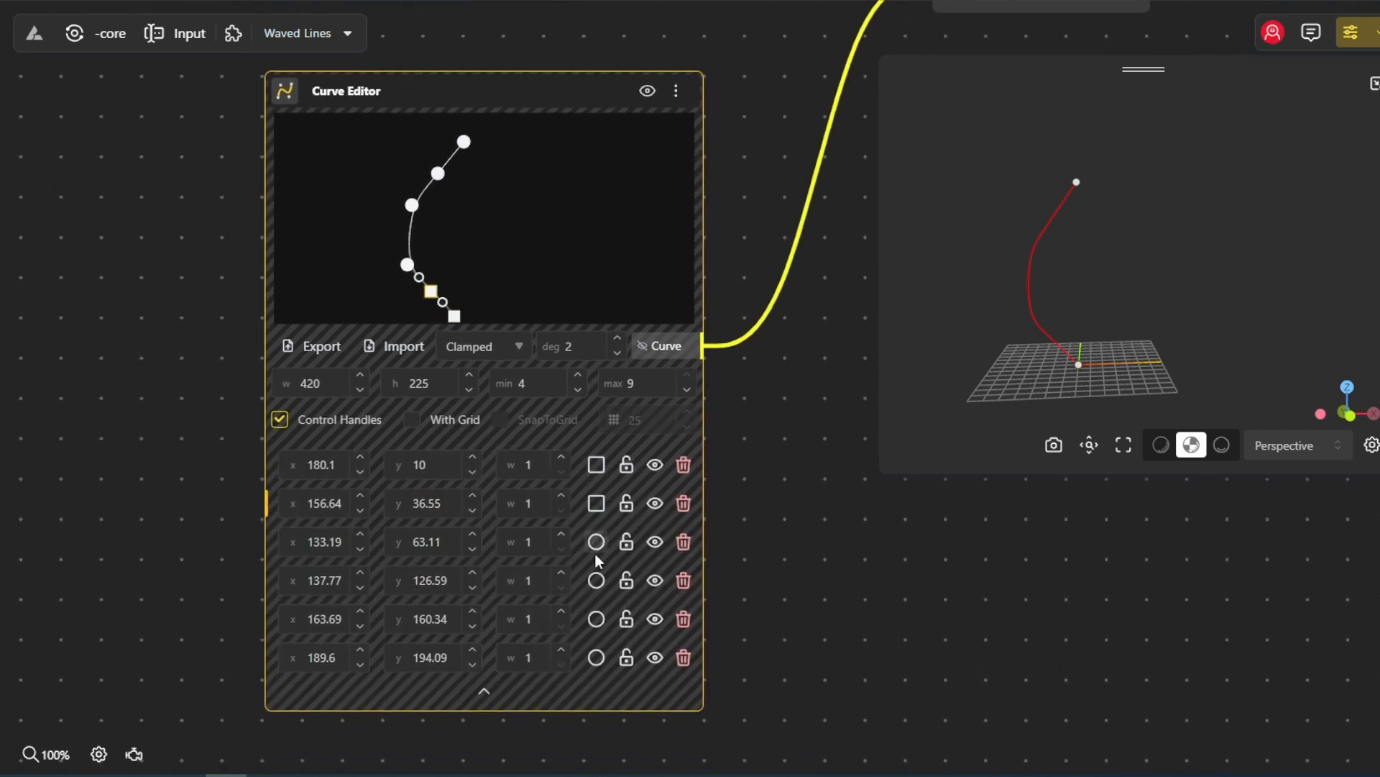
pyautogui.click(596, 541)
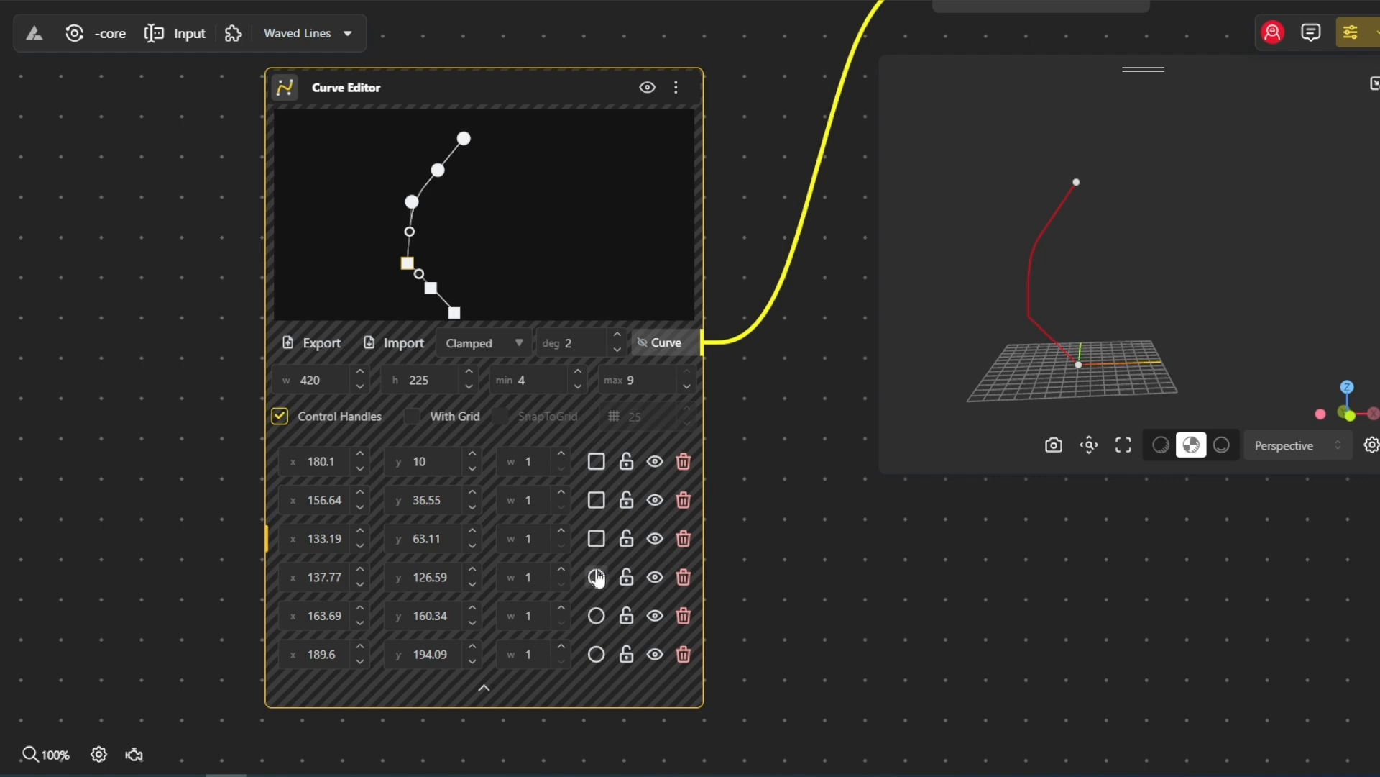
pyautogui.click(596, 578)
pyautogui.click(596, 616)
pyautogui.click(596, 655)
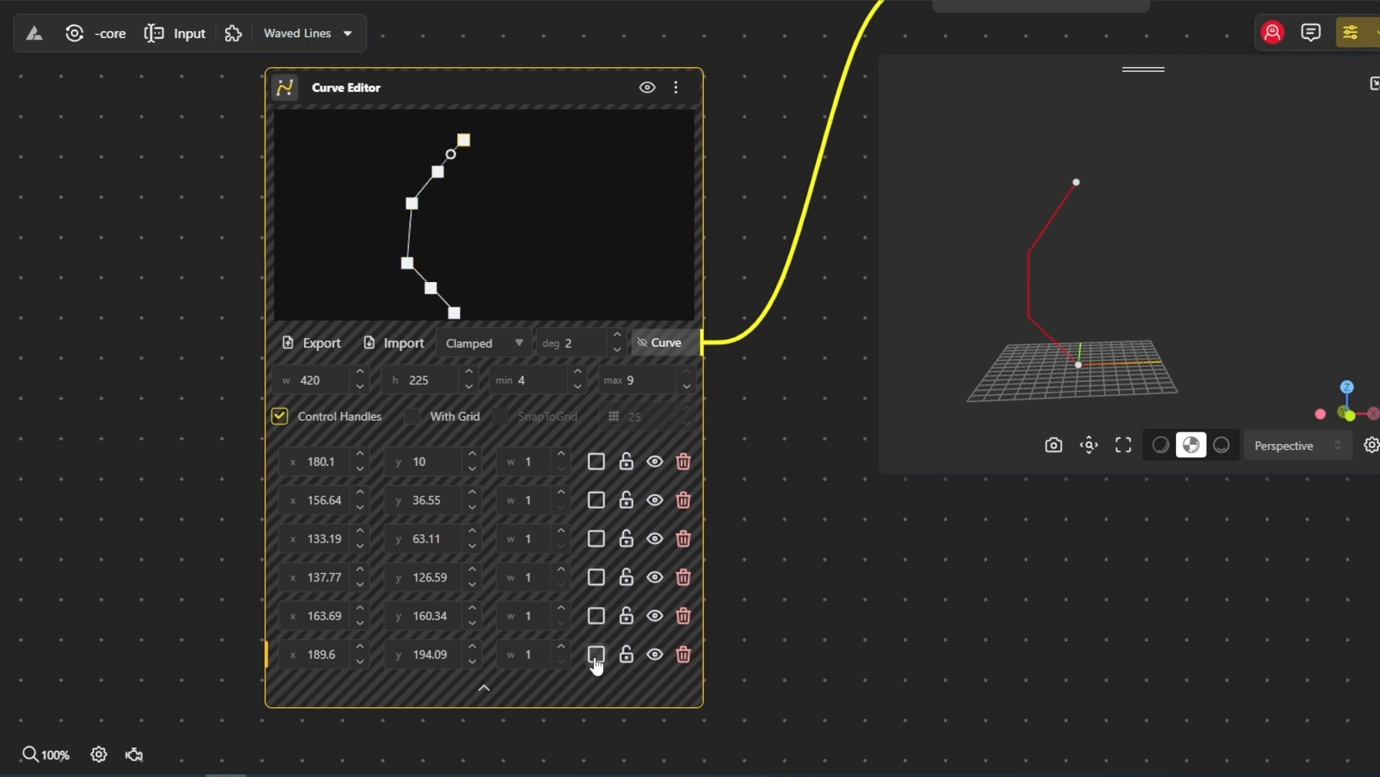
# - Set the x coordinates of the six control points, in list order, to 0, 0, 10, 10, 0 and 0
pyautogui.doubleClick(325, 463)
pyautogui.write('0')
pyautogui.click(336, 499)
pyautogui.doubleClick(336, 496)
pyautogui.write('0')
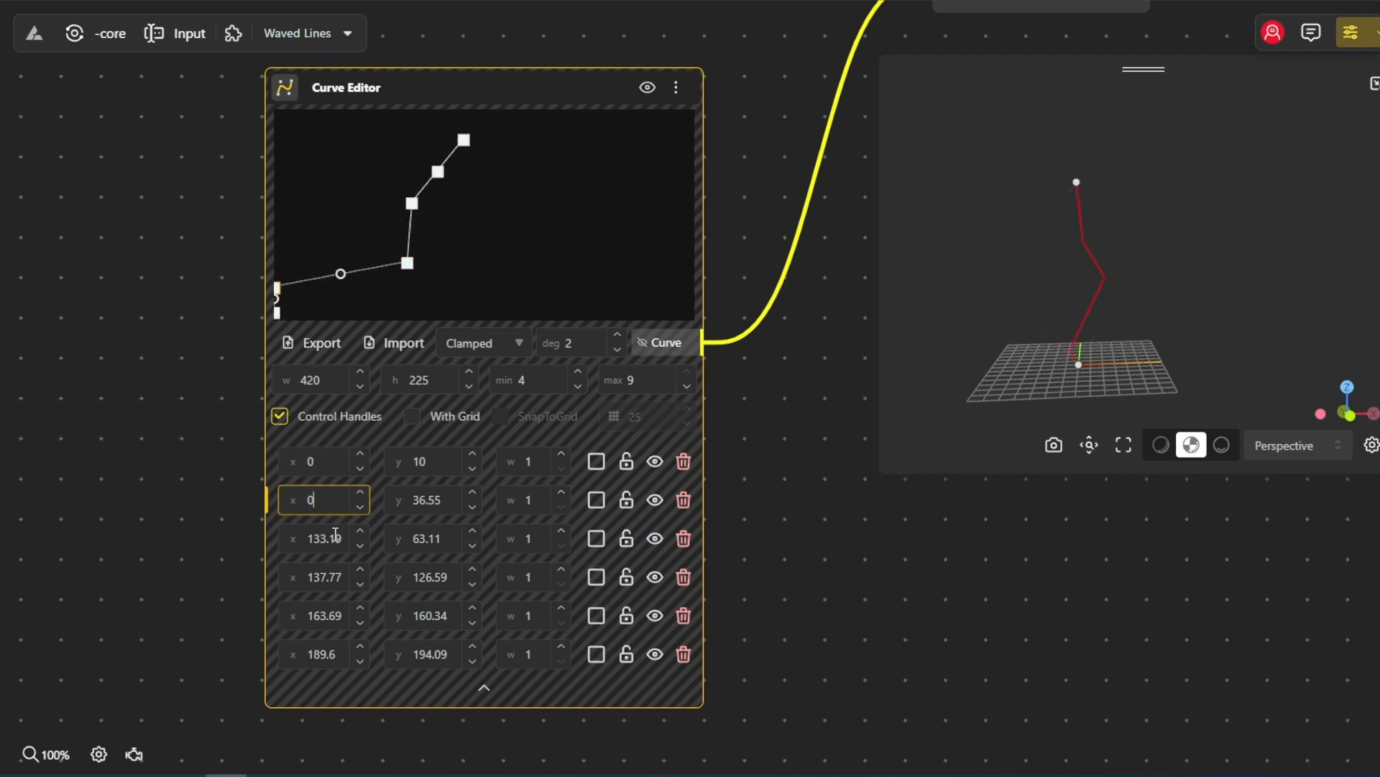
pyautogui.doubleClick(336, 538)
pyautogui.write('10')
pyautogui.doubleClick(335, 577)
pyautogui.write('10')
pyautogui.doubleClick(335, 615)
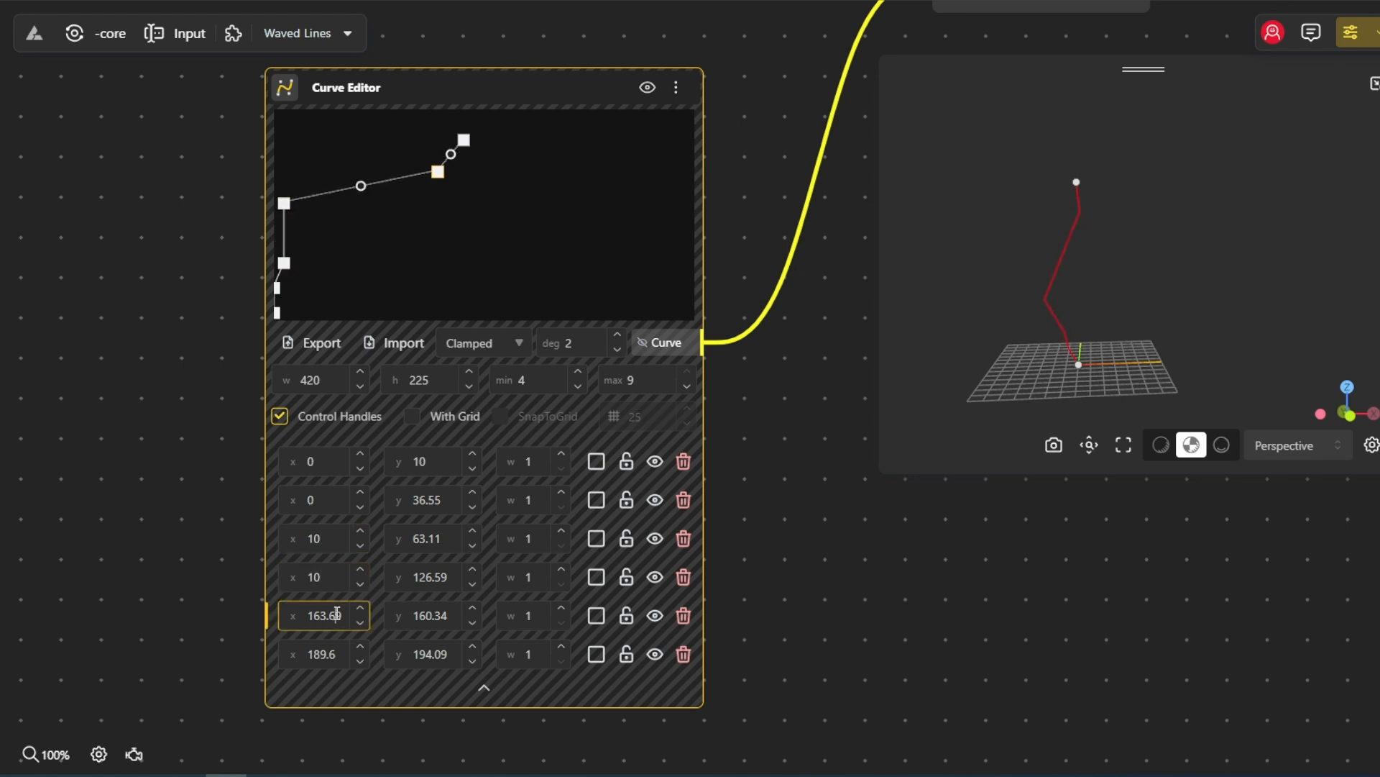
pyautogui.write('0')
pyautogui.doubleClick(335, 655)
pyautogui.write('0')
pyautogui.click(200, 639)
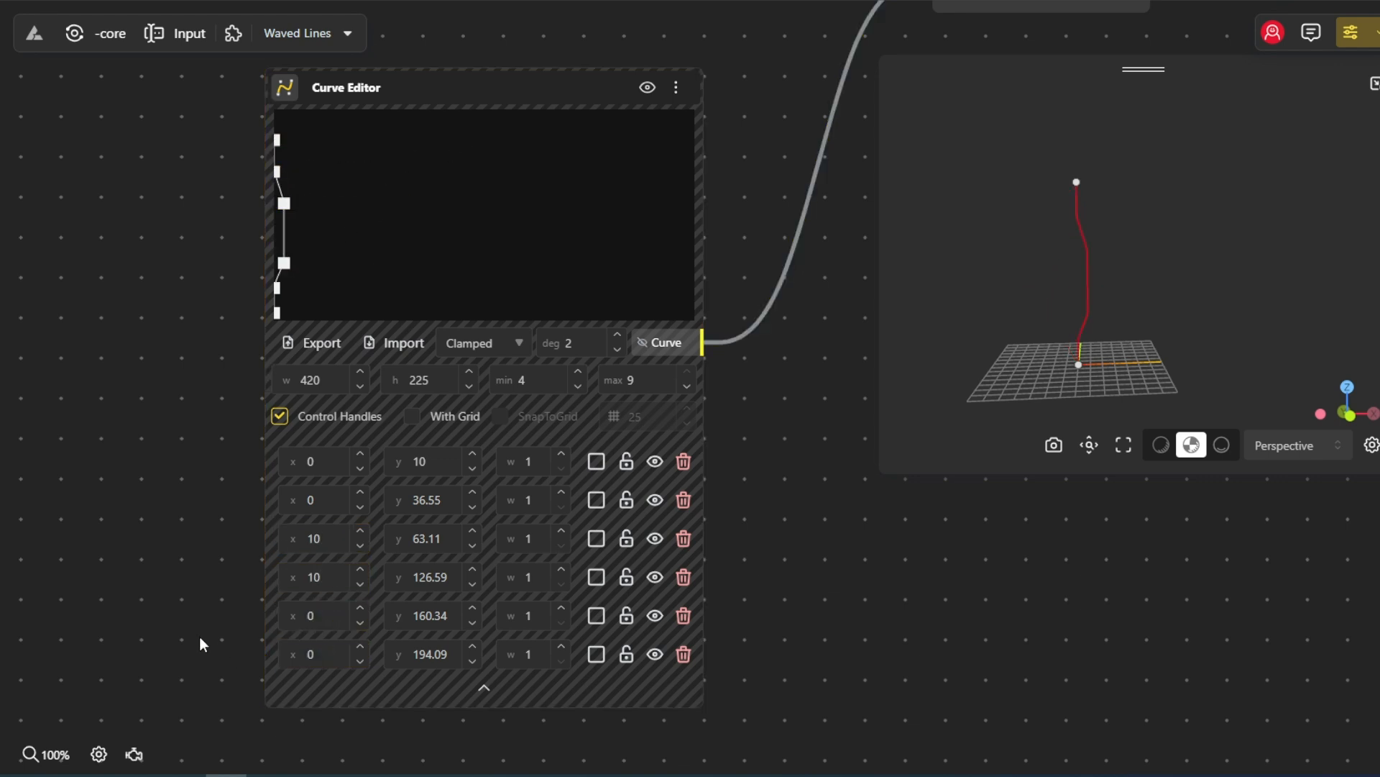
# - Set the y coordinates of the six control points, in list order, to 0, 30, 60, 90, 120 and 150, and collapse the list
pyautogui.doubleClick(447, 461)
pyautogui.write('0')
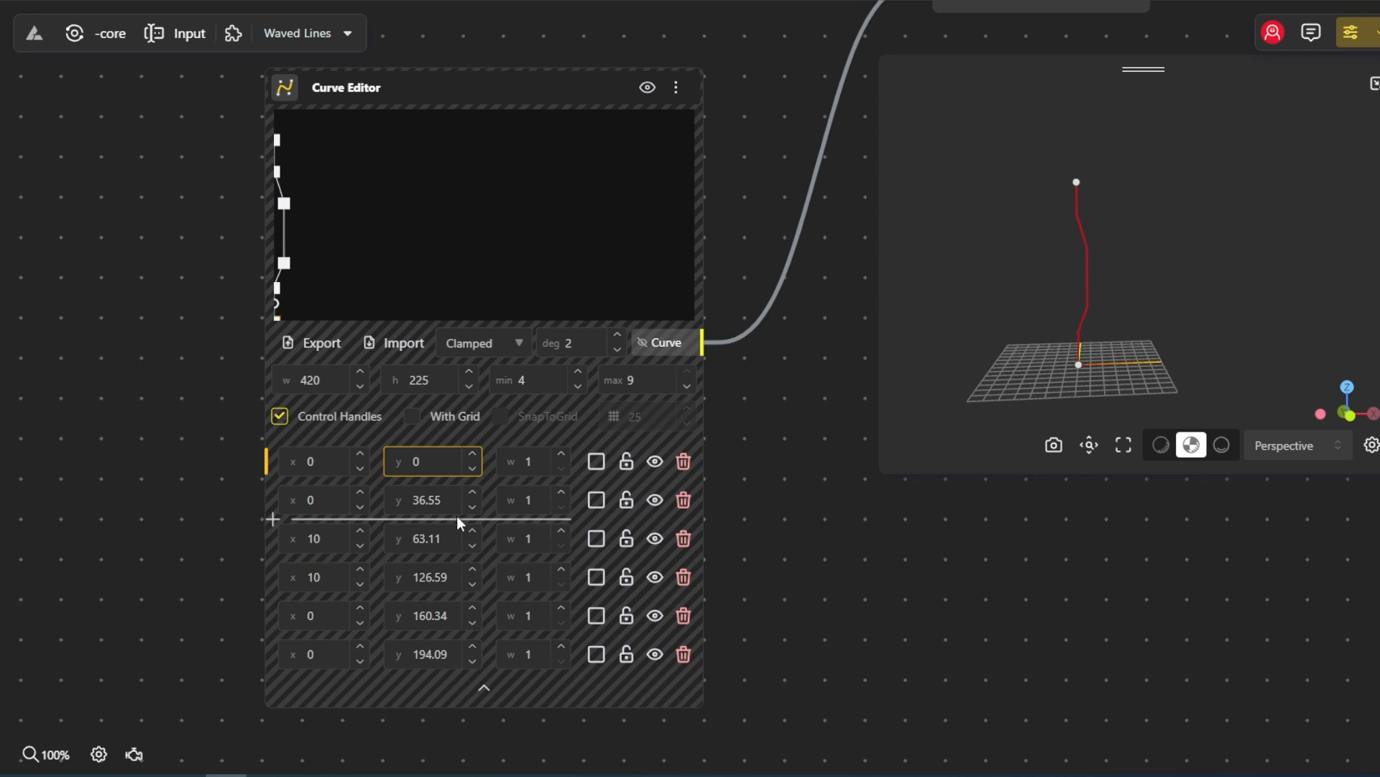
pyautogui.doubleClick(451, 506)
pyautogui.doubleClick(447, 540)
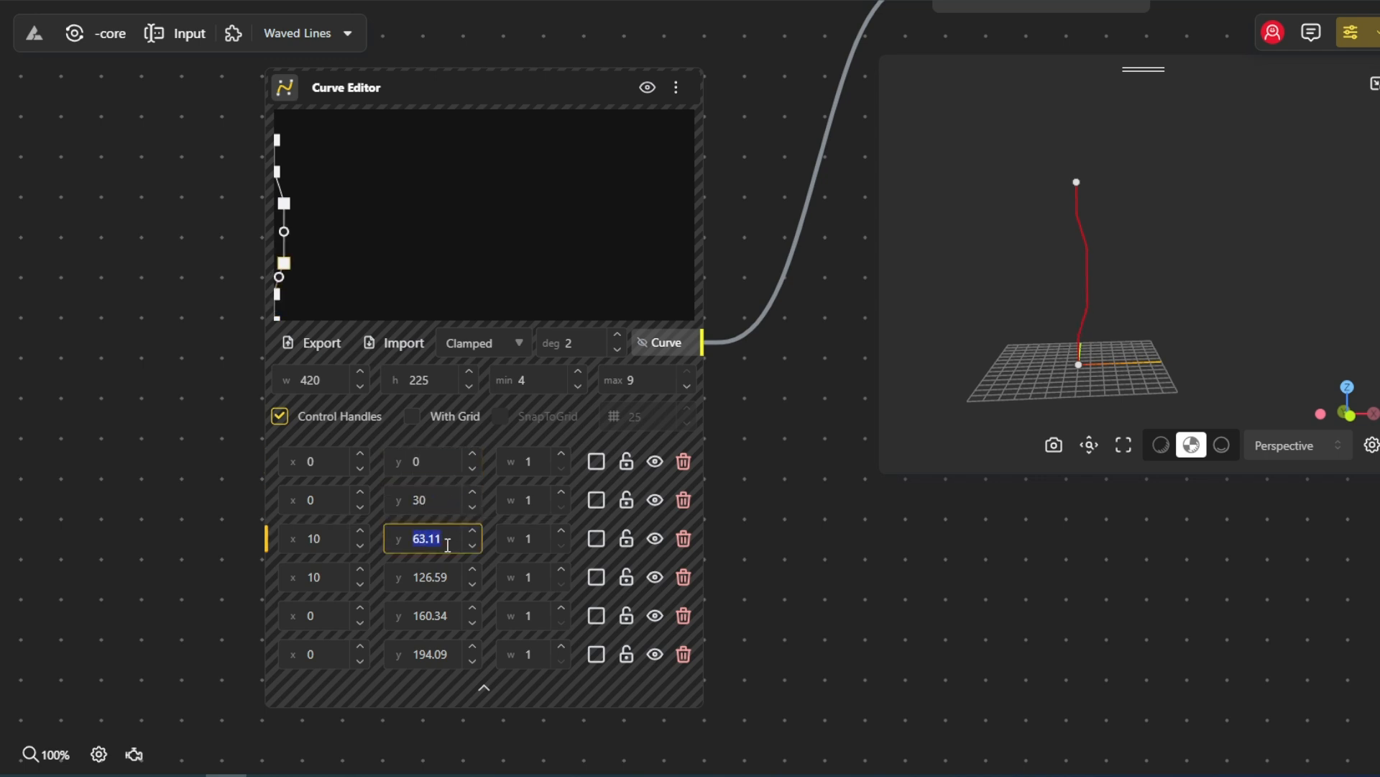
pyautogui.write('60')
pyautogui.doubleClick(443, 575)
pyautogui.write('90')
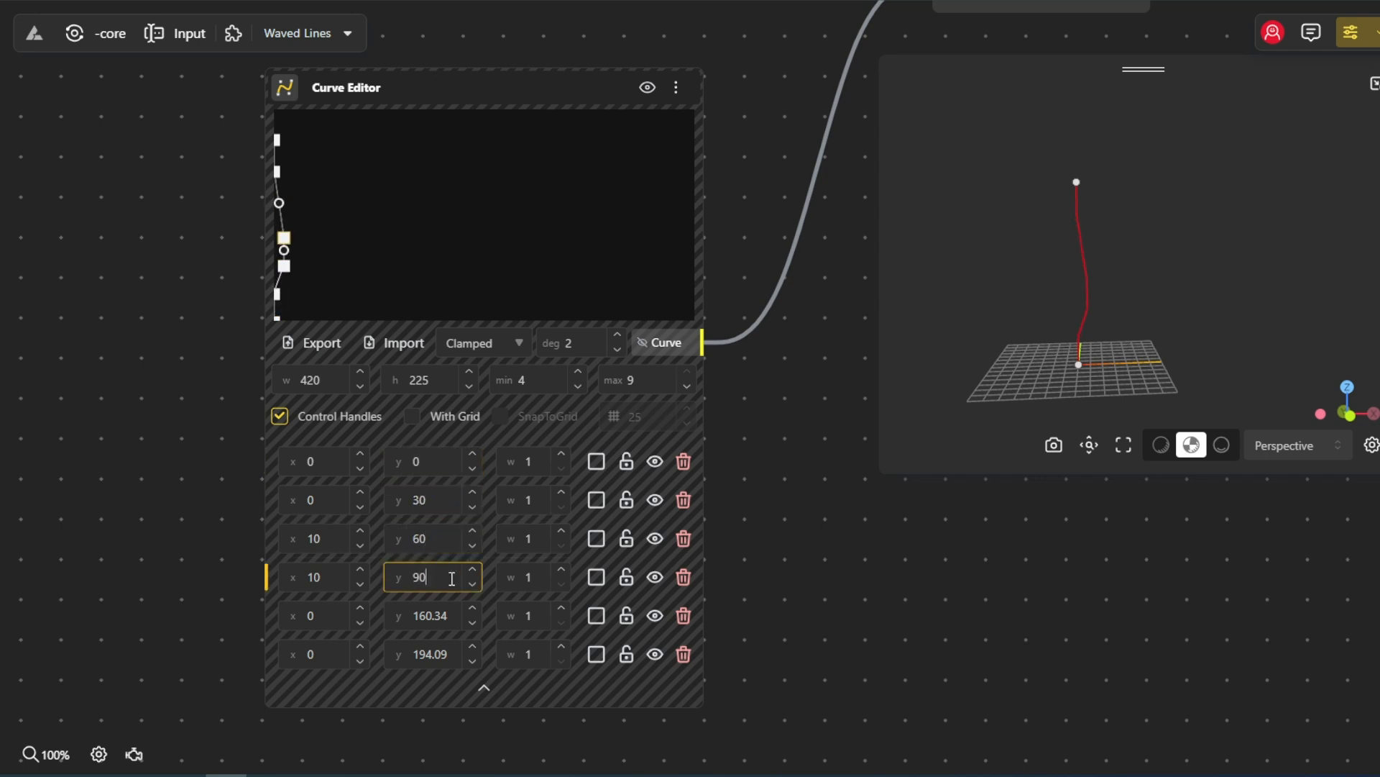
pyautogui.doubleClick(441, 616)
pyautogui.write('120')
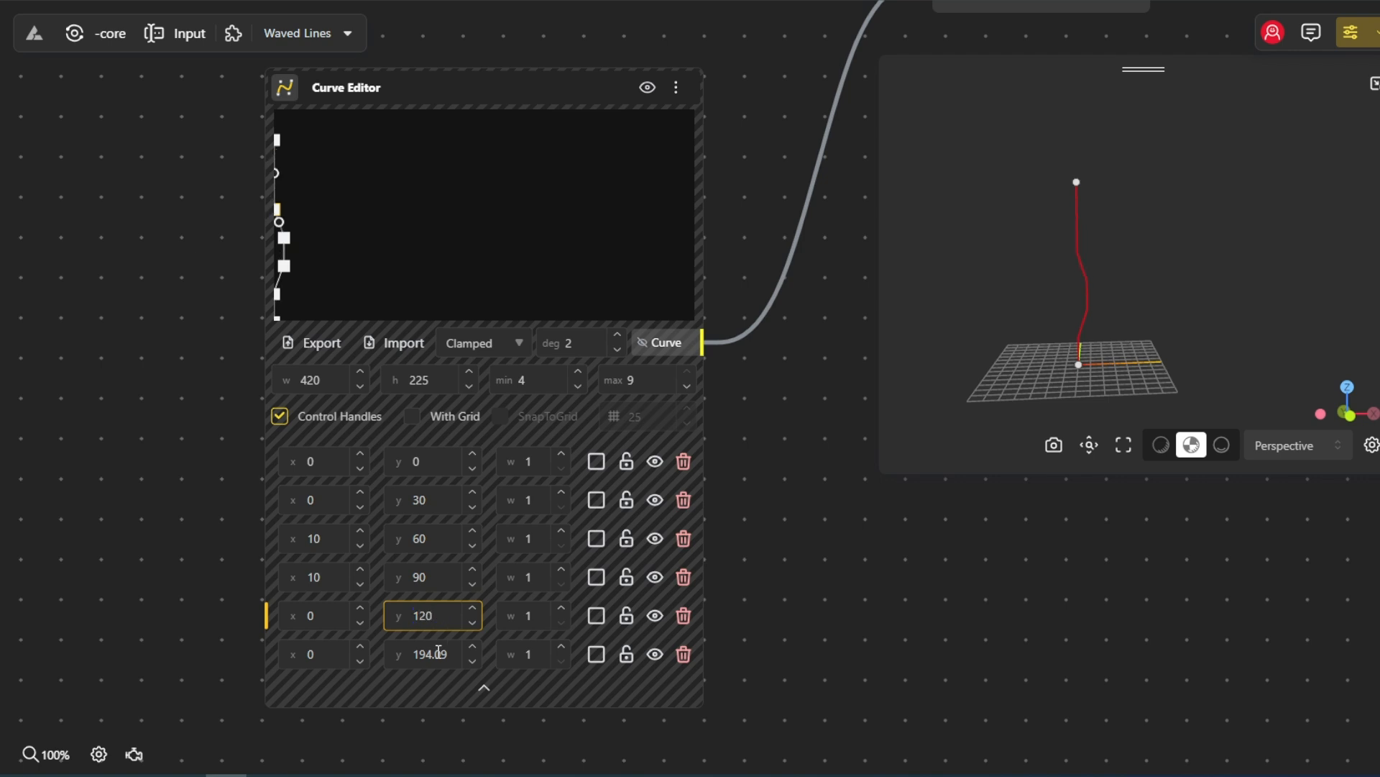
pyautogui.doubleClick(438, 651)
pyautogui.write('150')
pyautogui.moveTo(1280, 271); pyautogui.dragTo(1243, 304)
pyautogui.click(486, 691)
# - Add a Rotate node after Connect With Curve and feed the connected curve into its Geometry input
pyautogui.moveTo(851, 580); pyautogui.dragTo(569, 654)
pyautogui.scroll(-2, 525, 611)
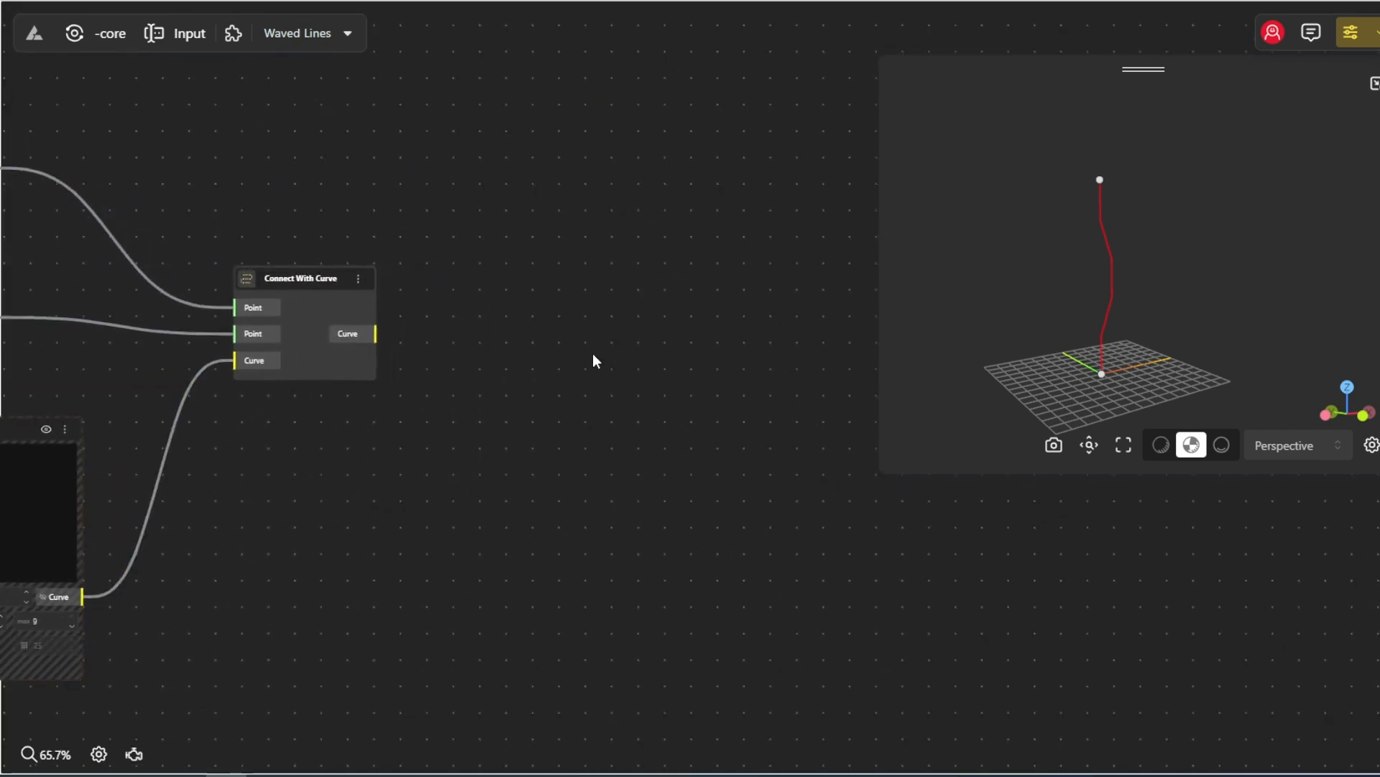
pyautogui.doubleClick(468, 337)
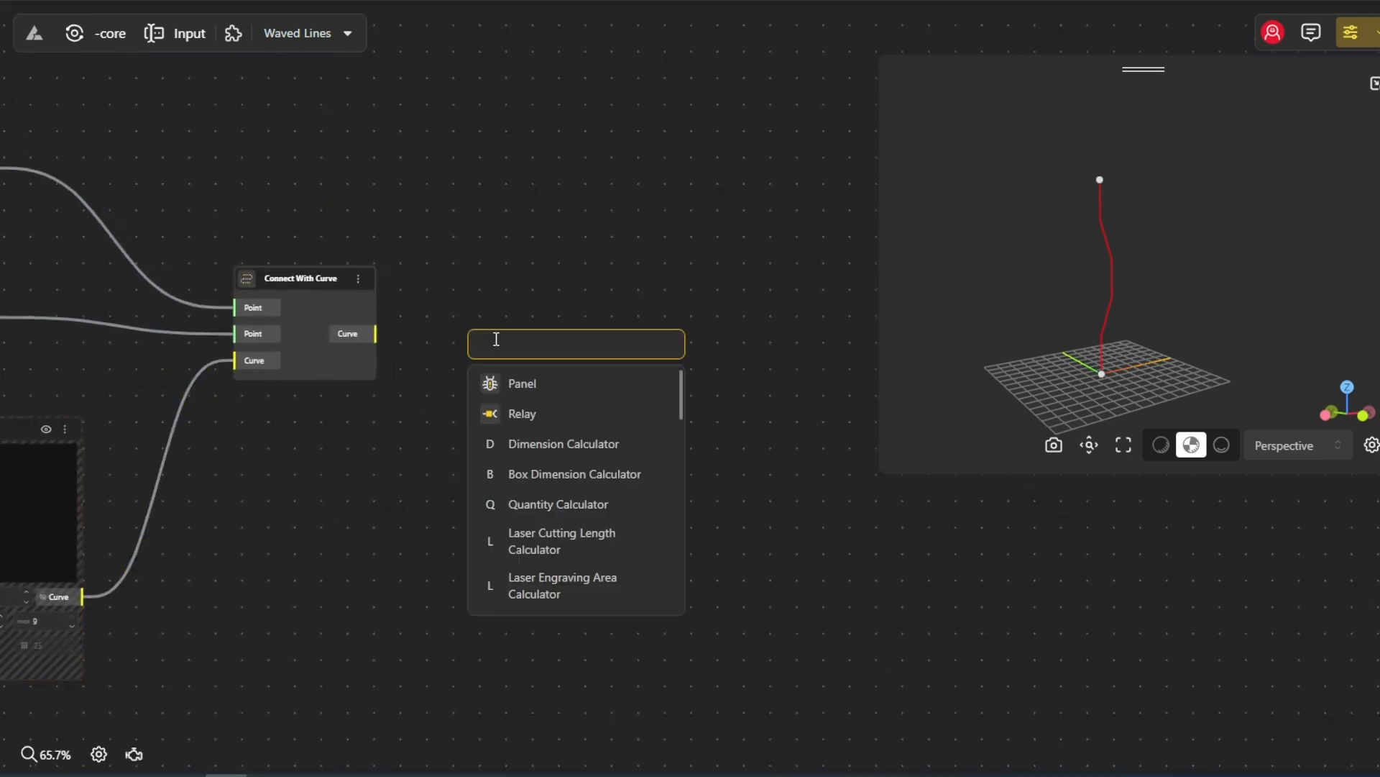
pyautogui.write('rotat')
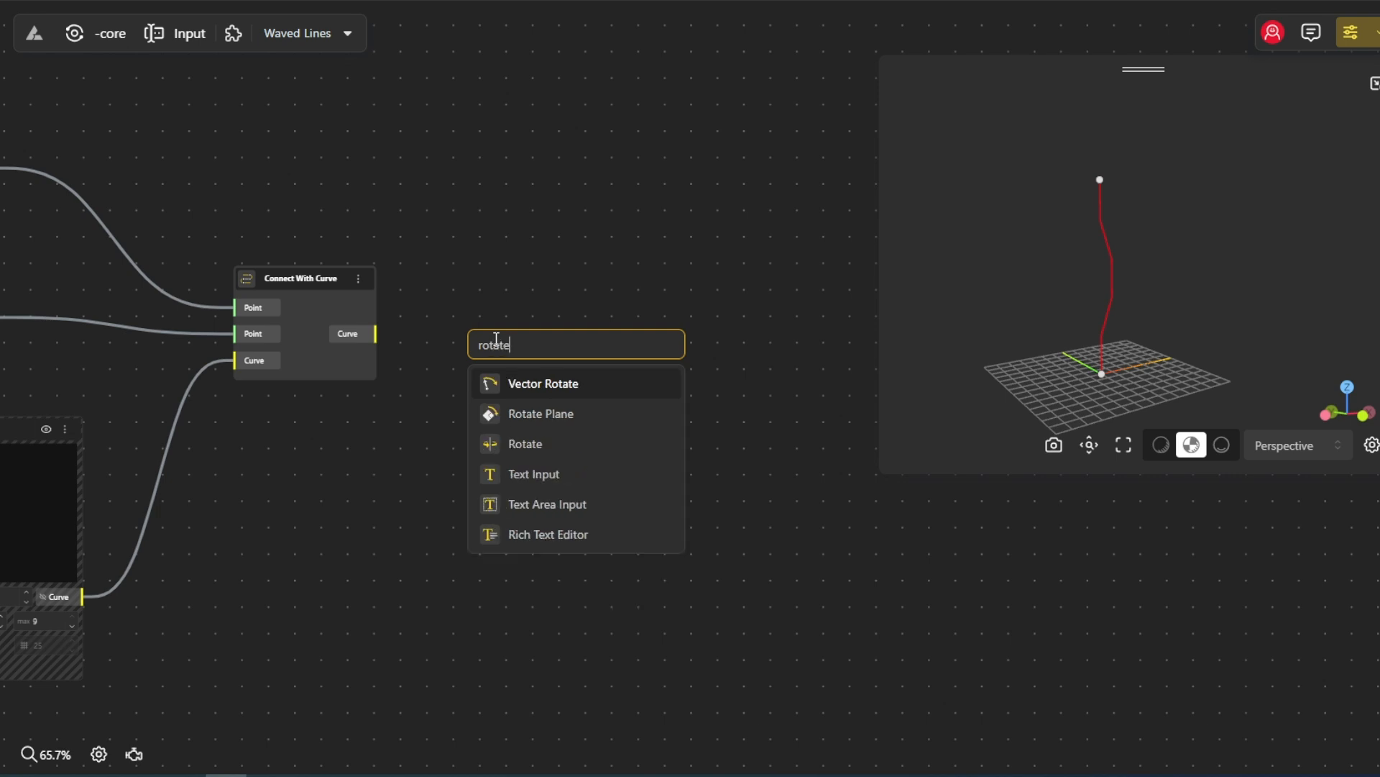
pyautogui.write('e')
pyautogui.click(555, 444)
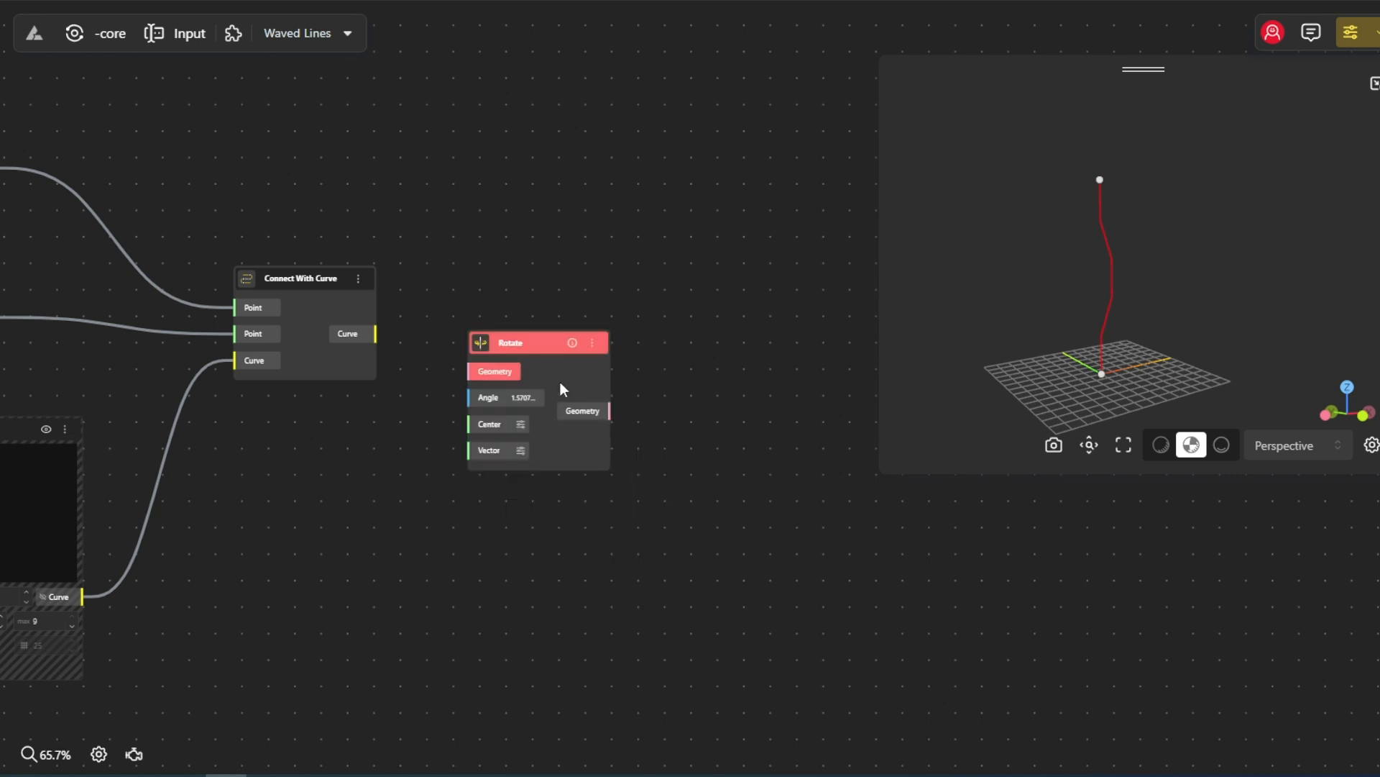
pyautogui.moveTo(560, 388); pyautogui.dragTo(663, 360)
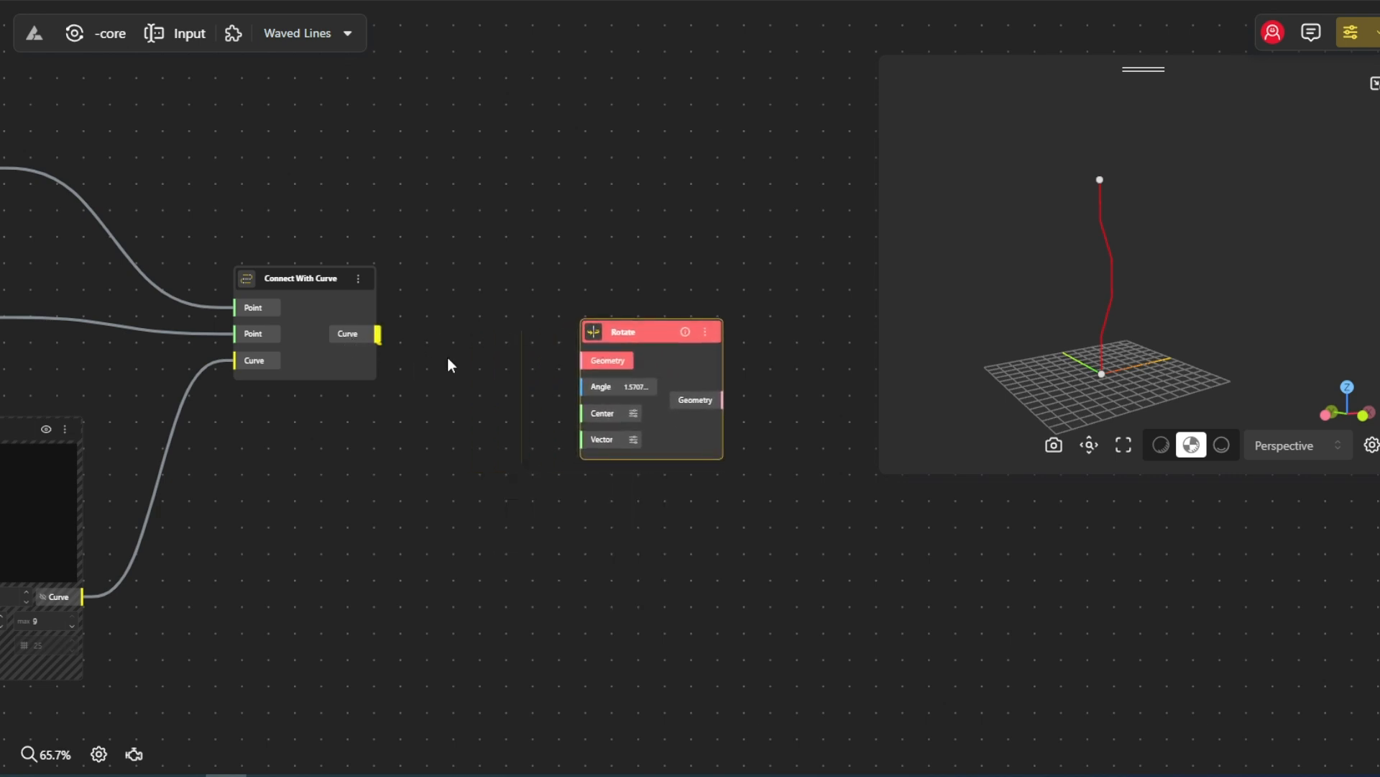
pyautogui.moveTo(378, 334); pyautogui.dragTo(593, 363)
pyautogui.moveTo(946, 356); pyautogui.dragTo(1024, 344)
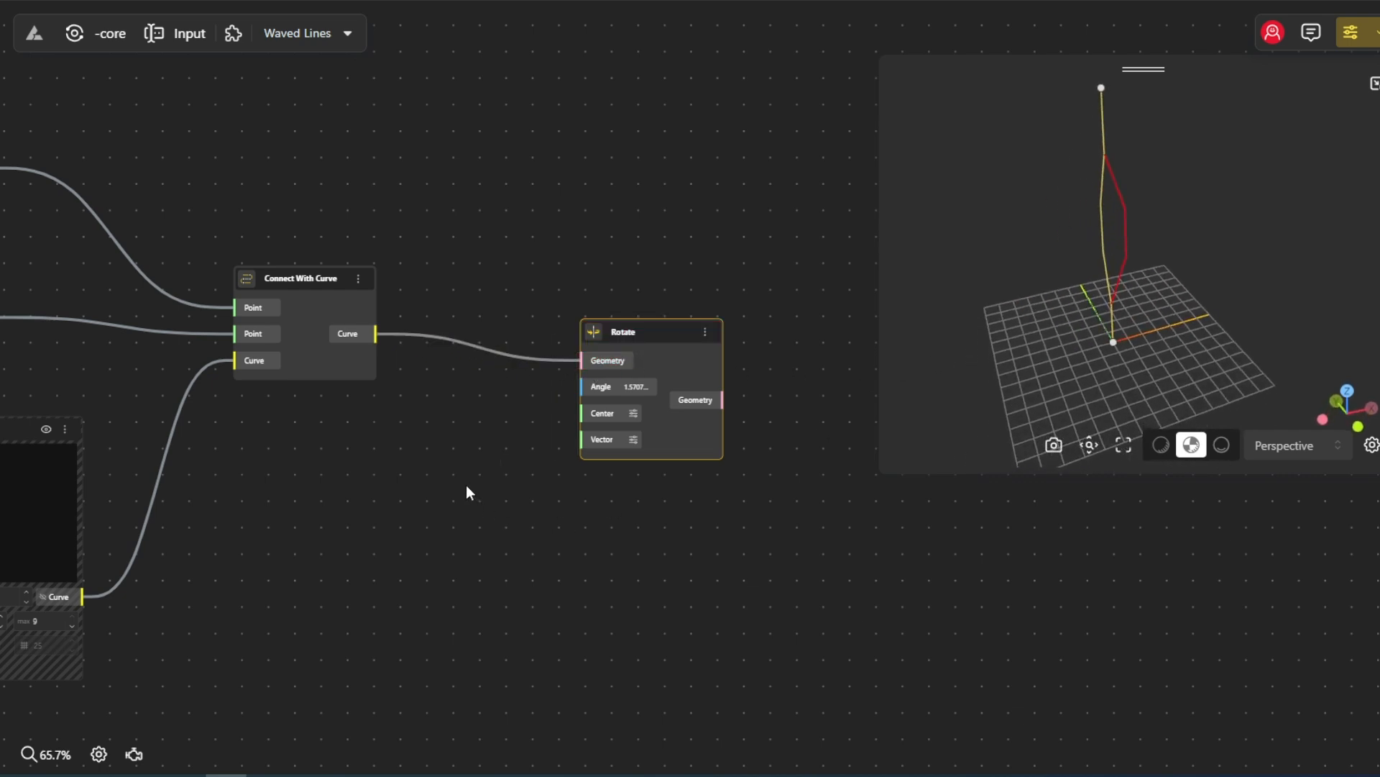
# - Add a DegToRad node set to 50 degrees and wire its Radian output to the Rotate node's Angle input
pyautogui.scroll(4, 471, 474)
pyautogui.doubleClick(377, 454)
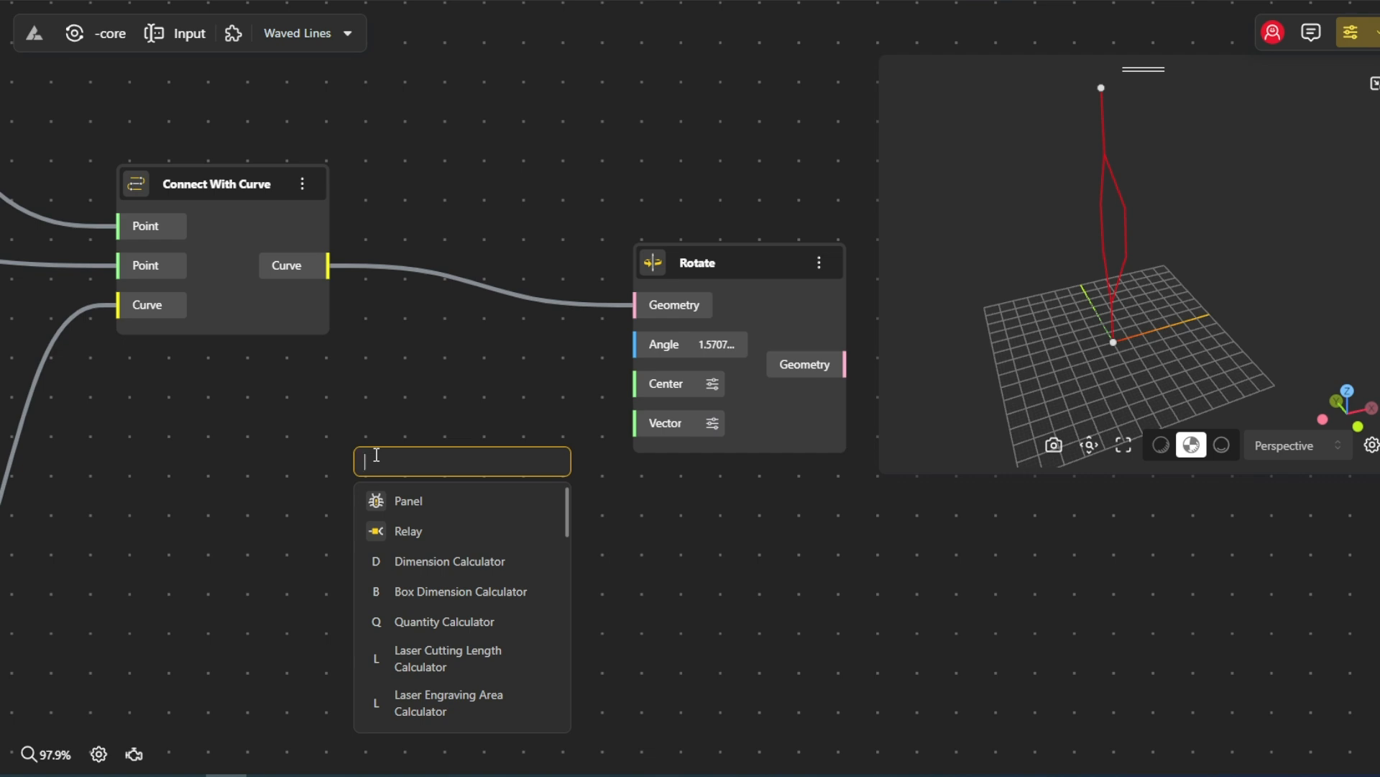
pyautogui.write('deg to')
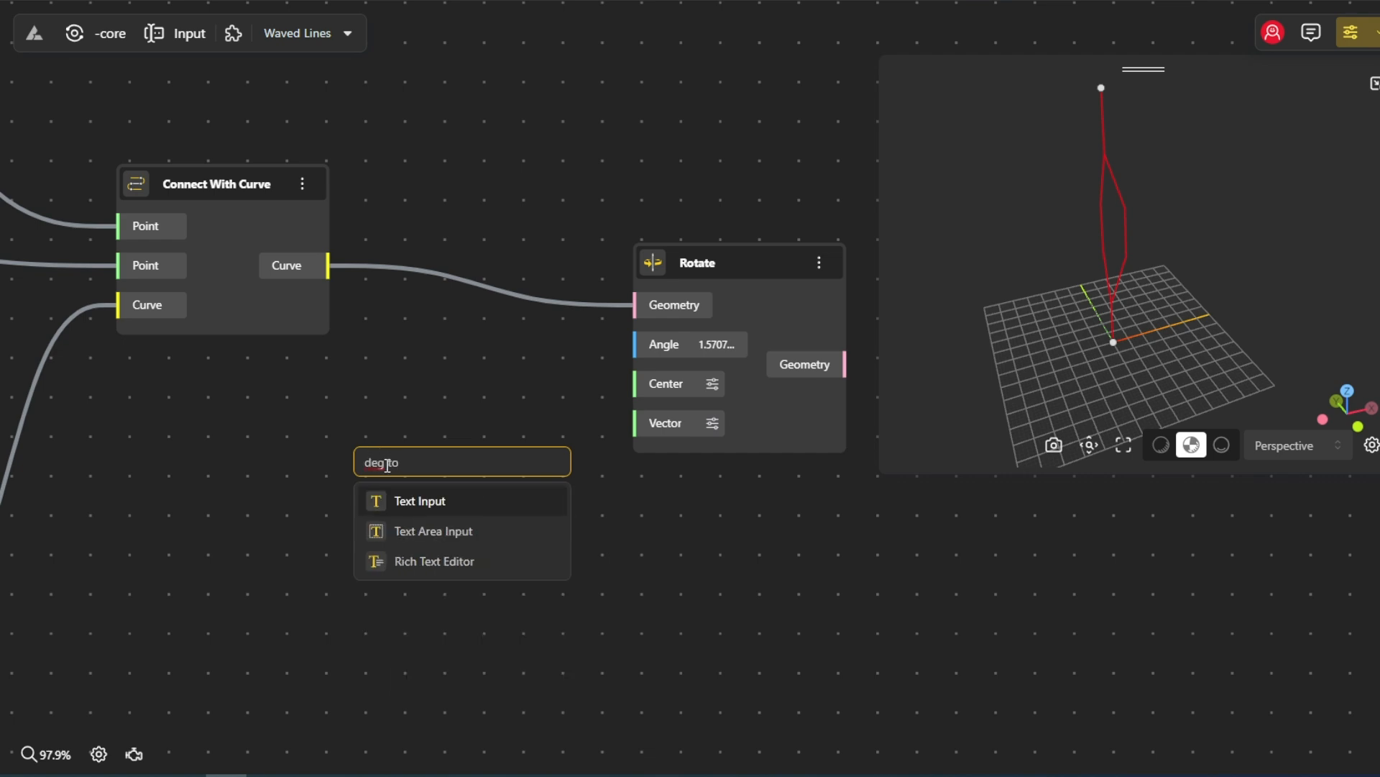
pyautogui.press('BackSpace')
pyautogui.press('BackSpace')
pyautogui.press('BackSpace')
pyautogui.write('to')
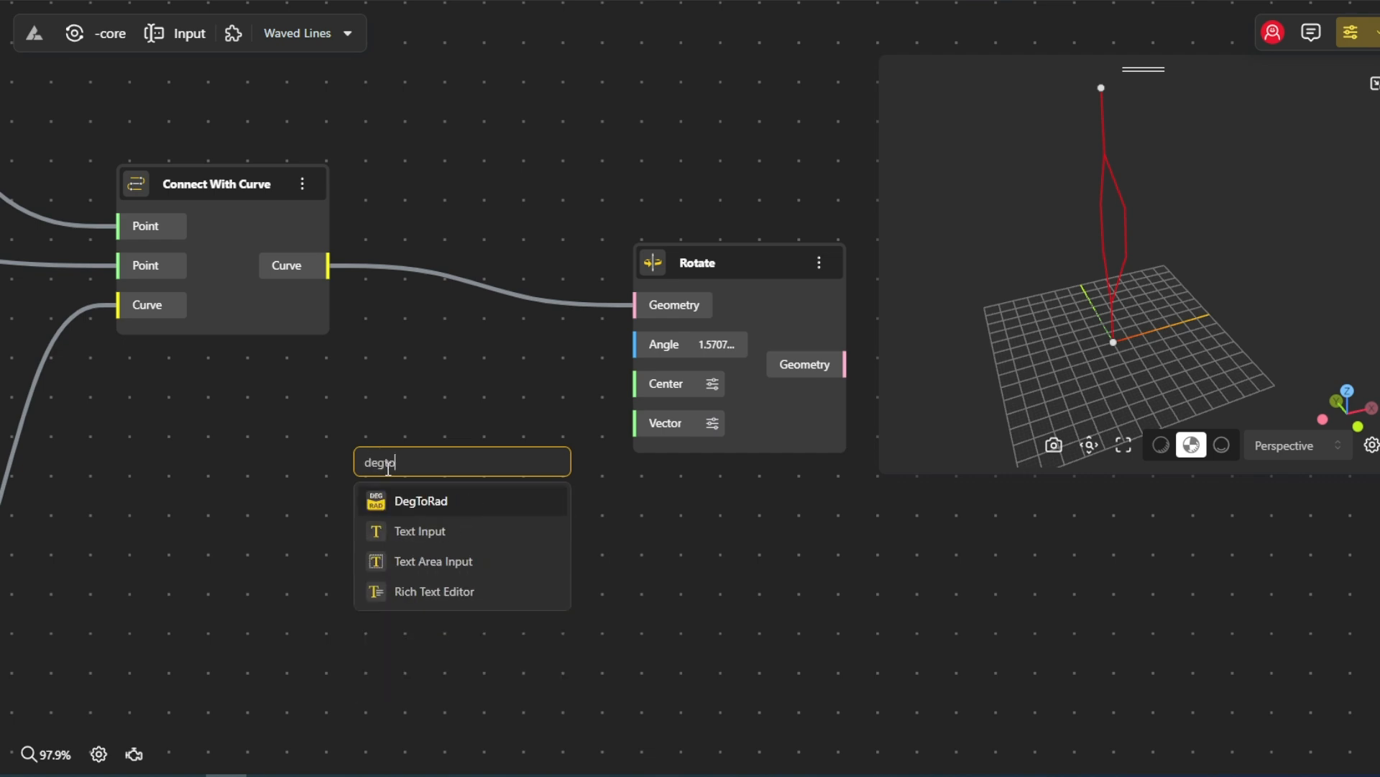
pyautogui.click(421, 501)
pyautogui.click(378, 478)
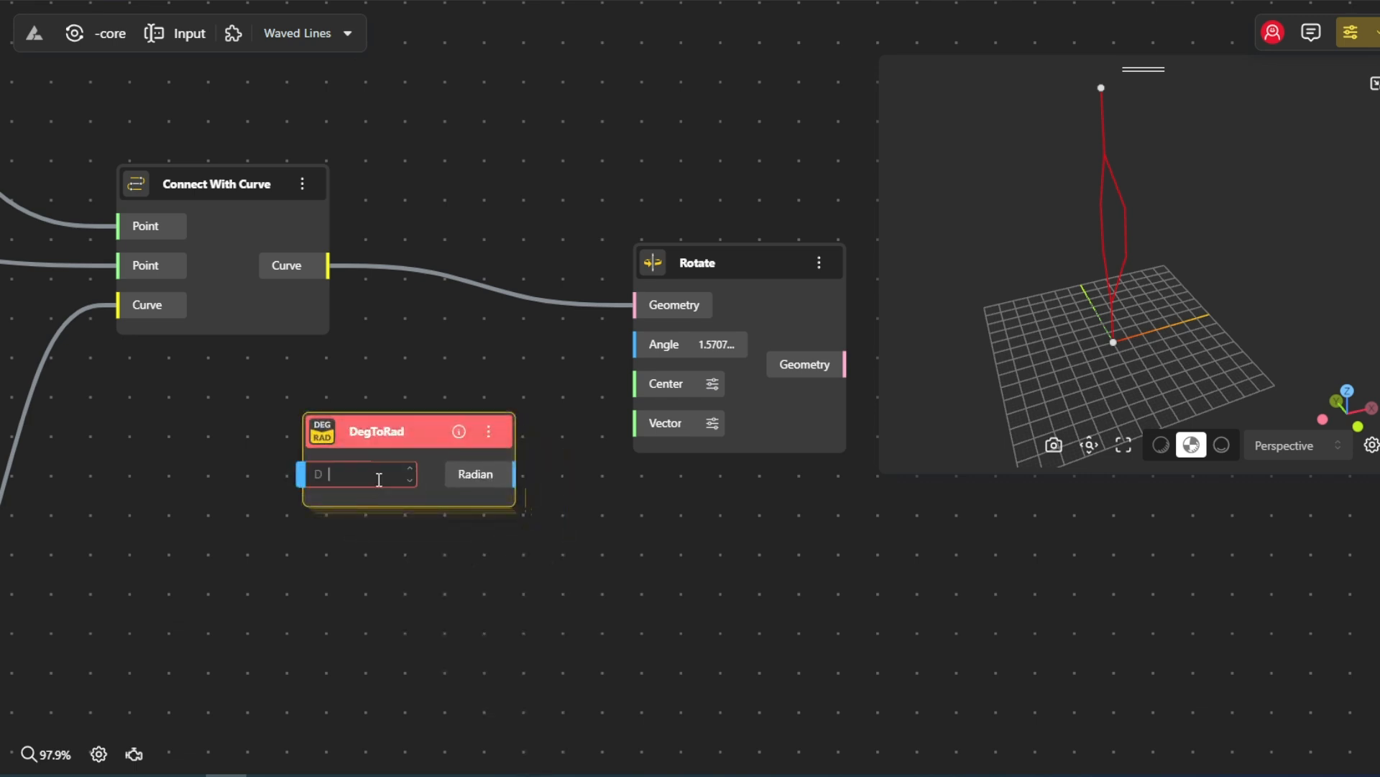
pyautogui.write('50')
pyautogui.moveTo(516, 474); pyautogui.dragTo(644, 346)
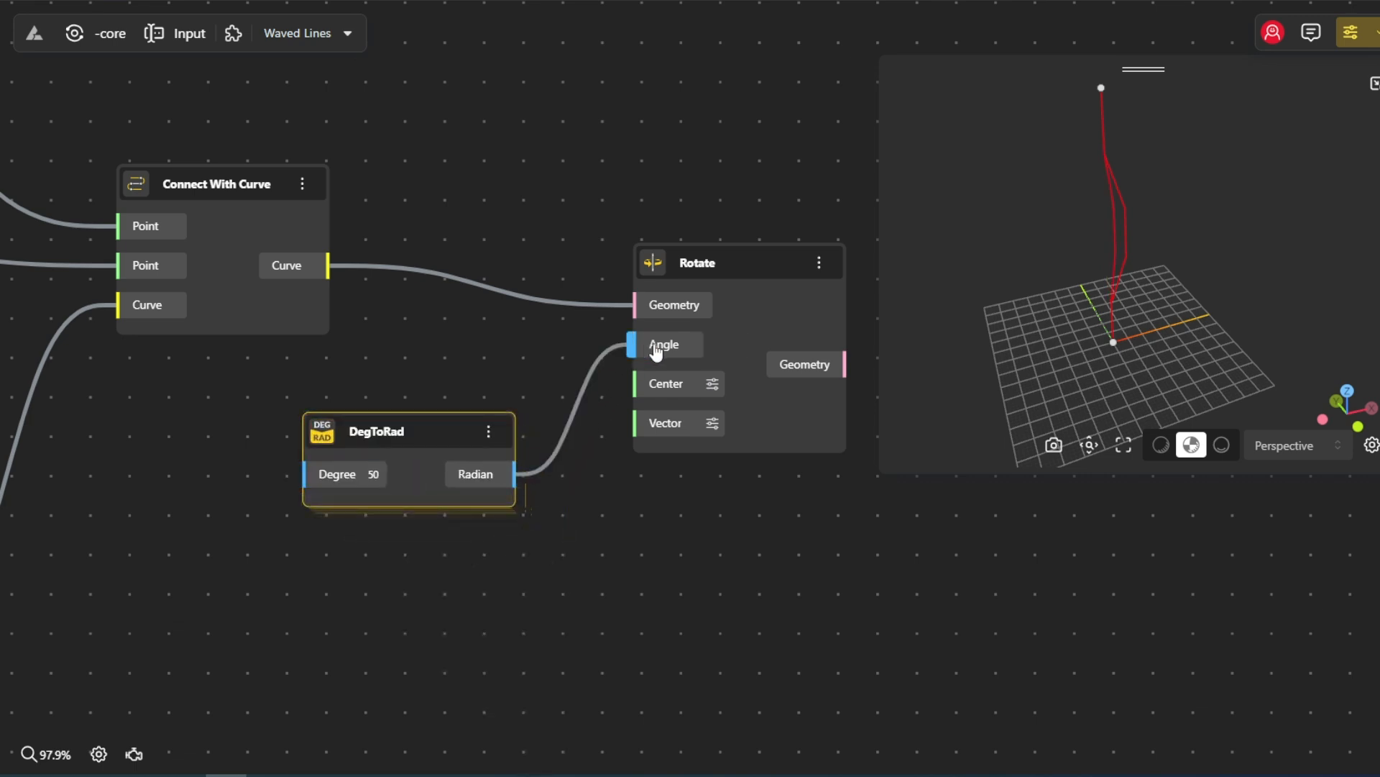
pyautogui.moveTo(1057, 378)
pyautogui.mouseDown()
pyautogui.moveTo(1077, 349)
pyautogui.moveTo(1050, 353)
pyautogui.mouseUp()
# - Add a Move node after Rotate and wire the rotated geometry into its Geometry input
pyautogui.moveTo(735, 564); pyautogui.dragTo(397, 520)
pyautogui.scroll(-1, 576, 547)
pyautogui.click(639, 409)
pyautogui.doubleClick(642, 418)
pyautogui.write('move')
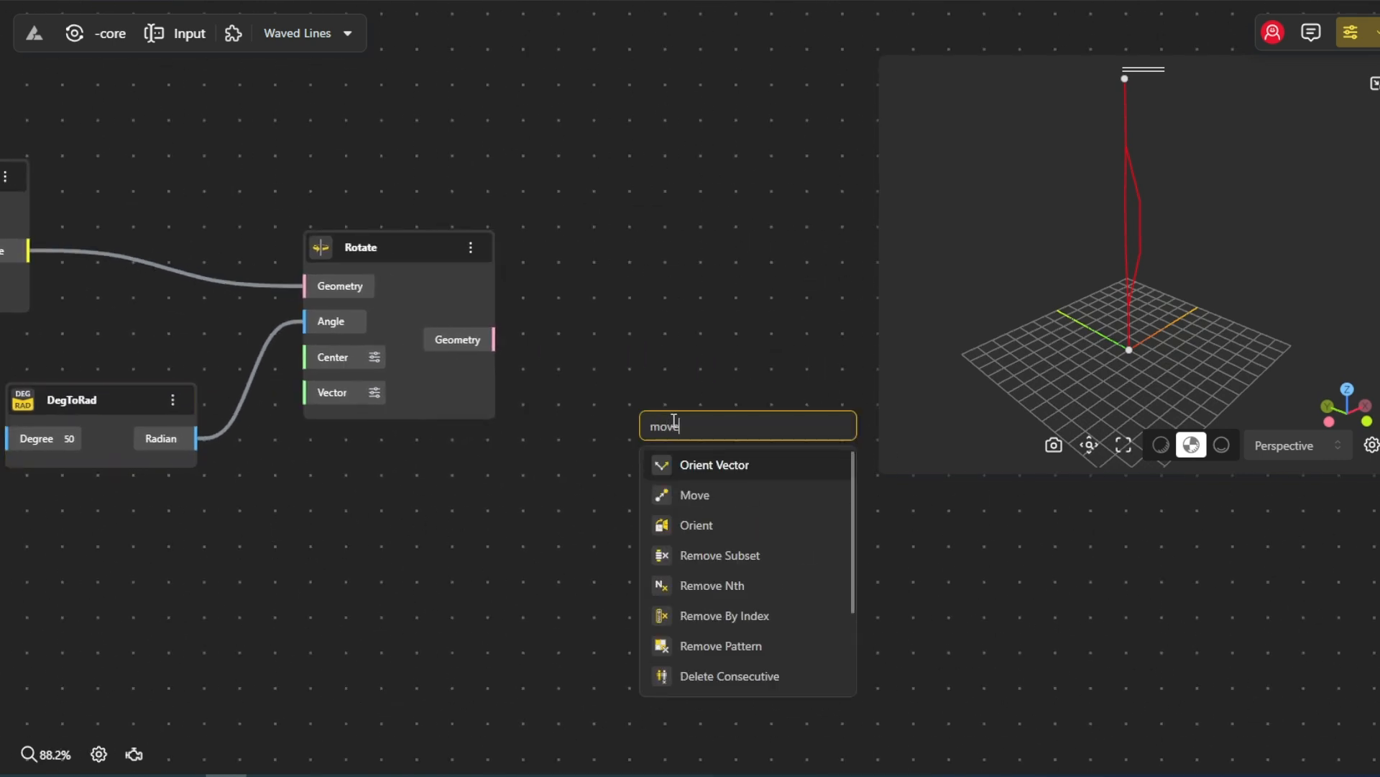
pyautogui.click(696, 493)
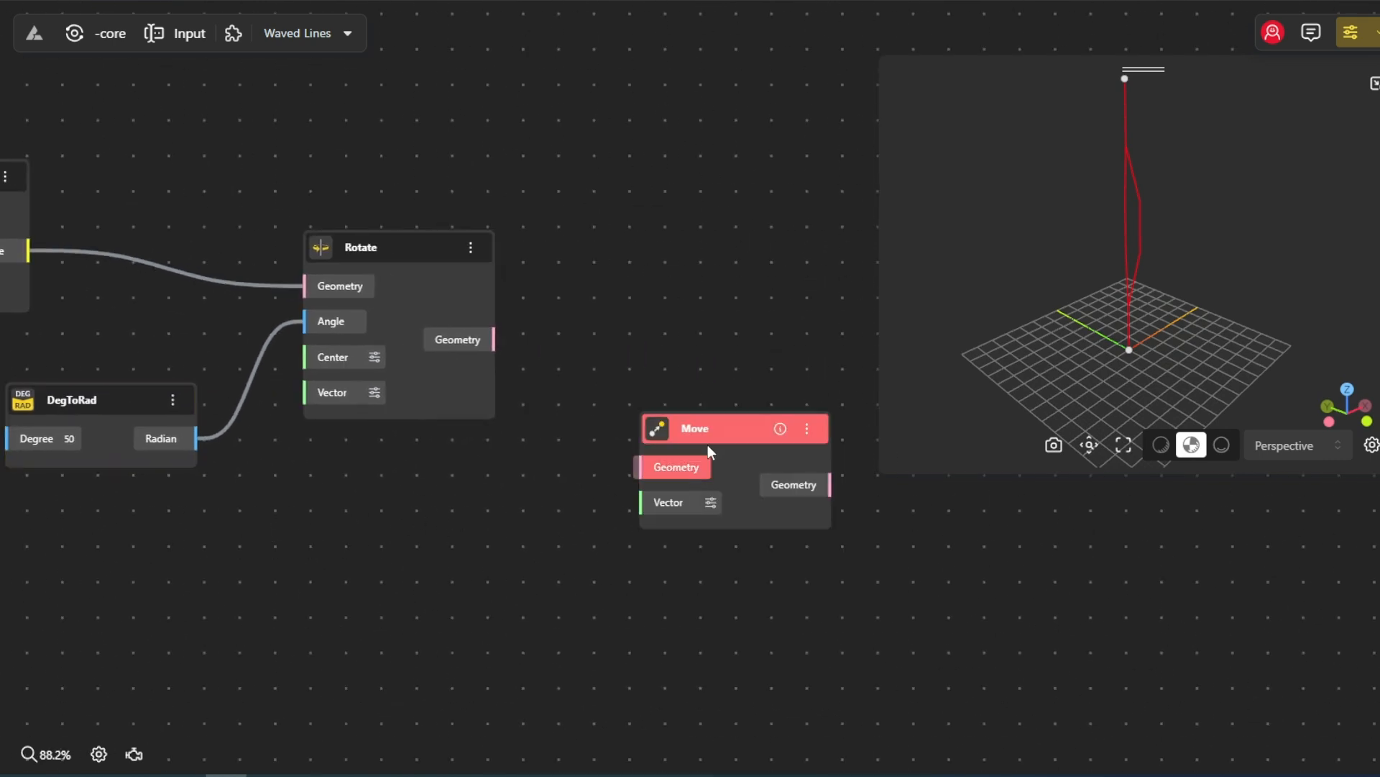
pyautogui.moveTo(709, 441); pyautogui.dragTo(747, 397)
pyautogui.moveTo(457, 343); pyautogui.dragTo(650, 423)
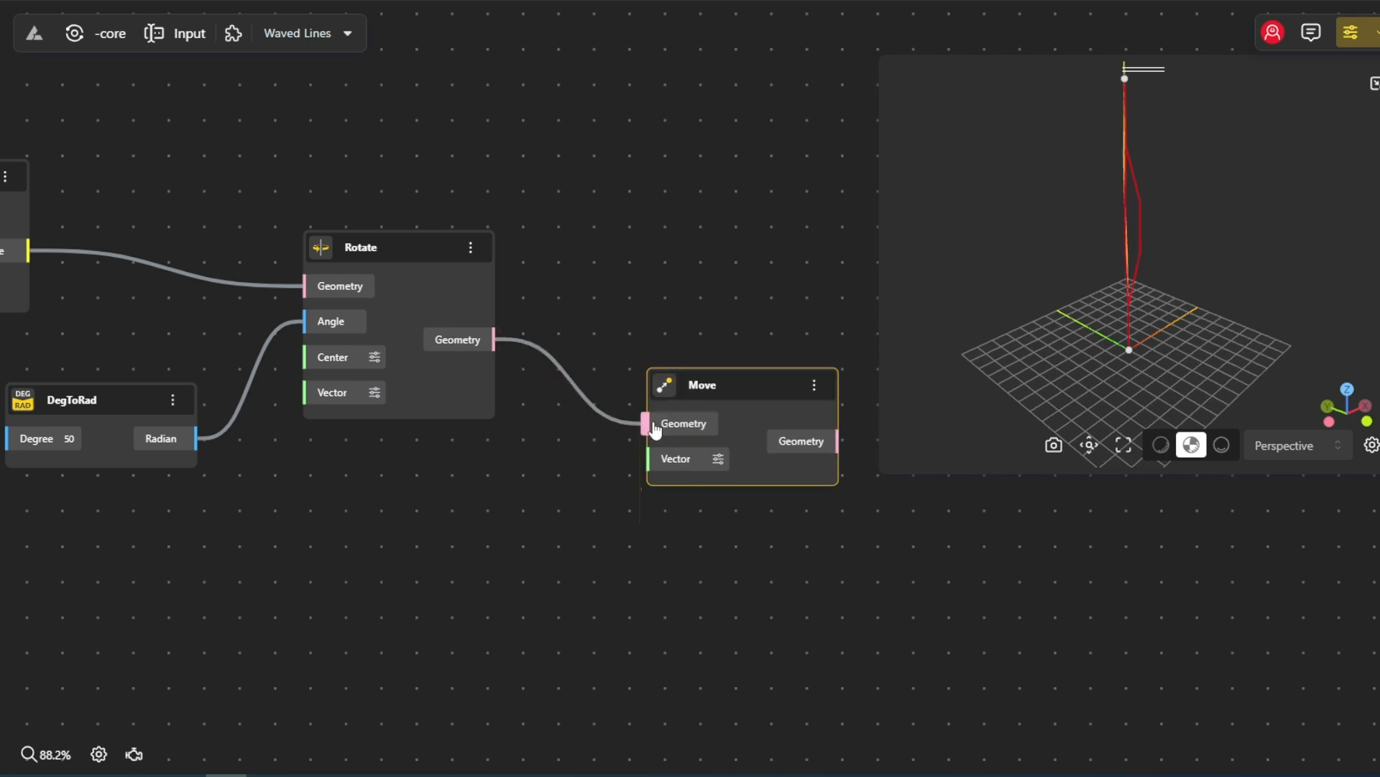
# - Add a VectorY node and wire its Vector output to the Move node's Vector input
pyautogui.doubleClick(428, 577)
pyautogui.write('vect')
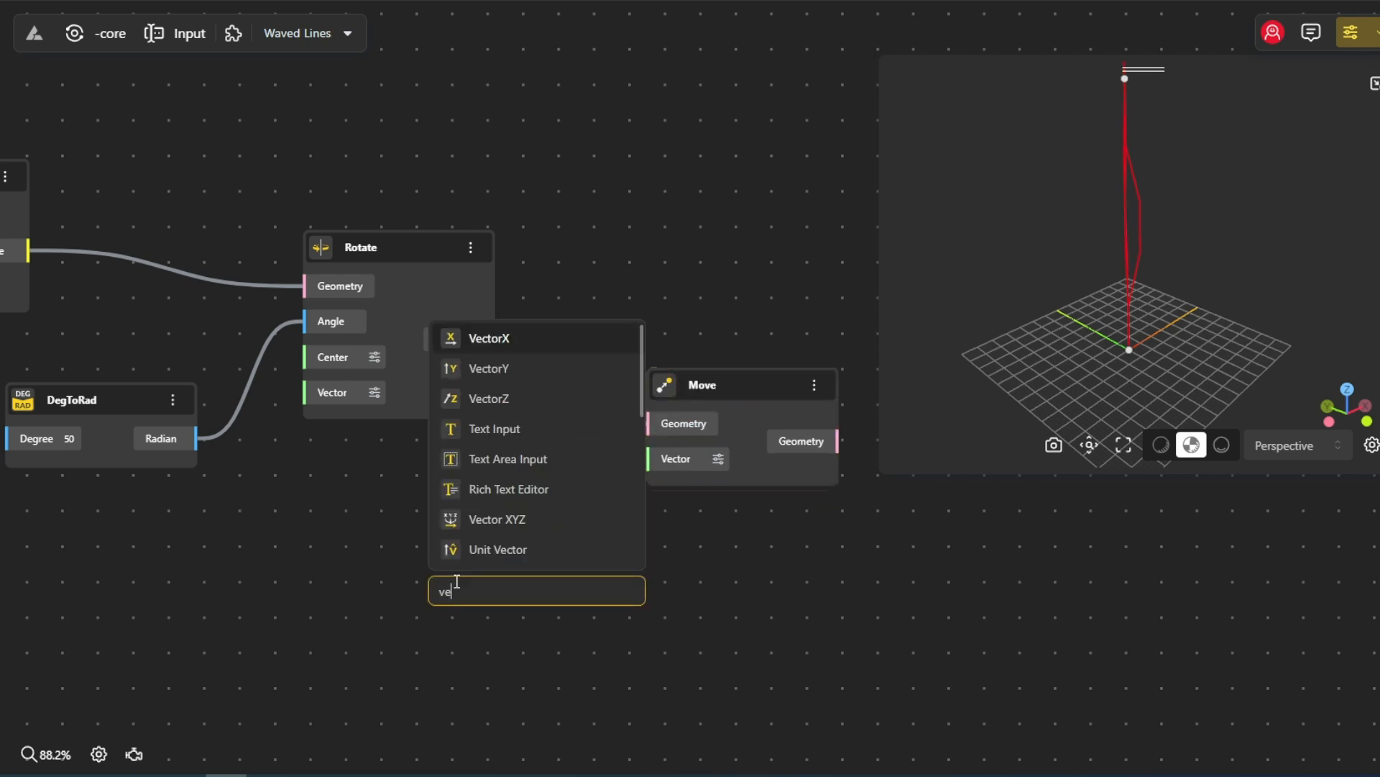
pyautogui.click(492, 368)
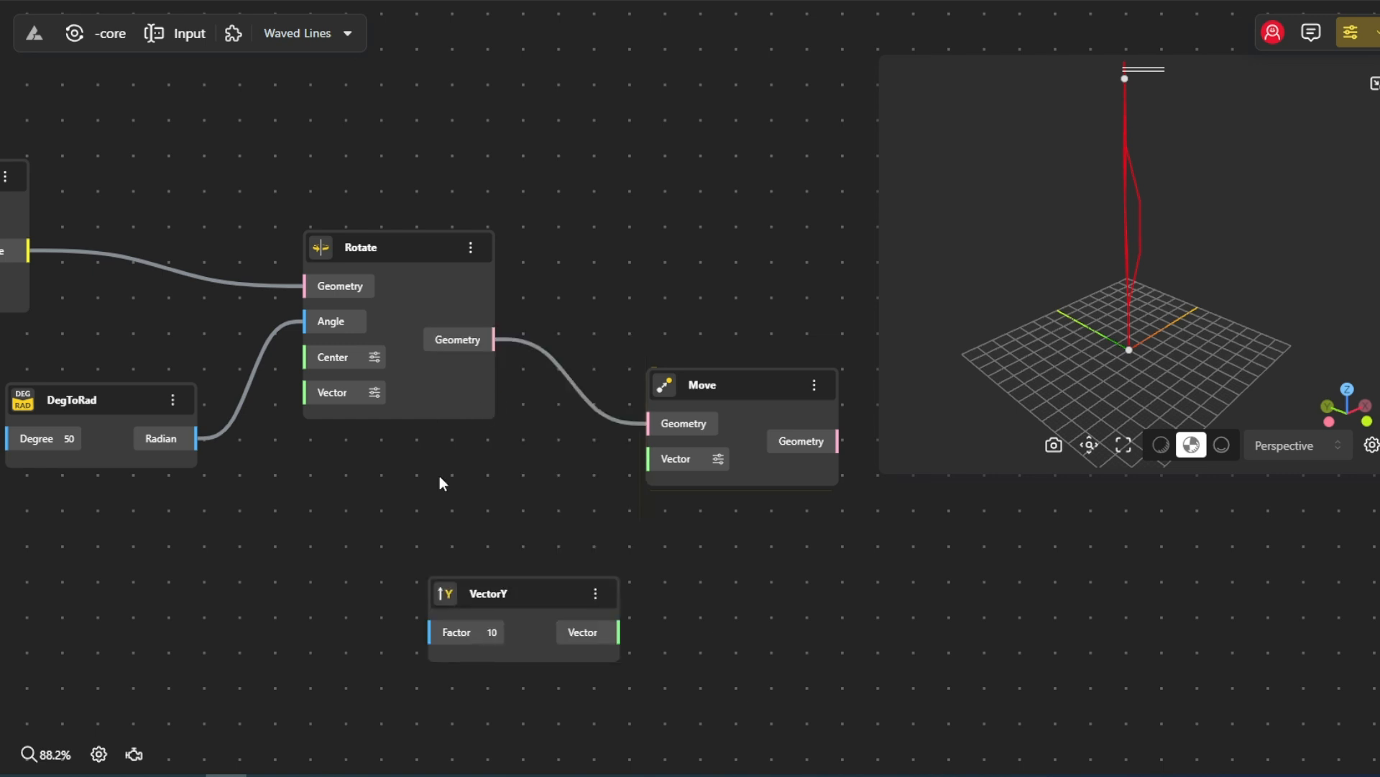
pyautogui.hscroll(-3, 460, 503)
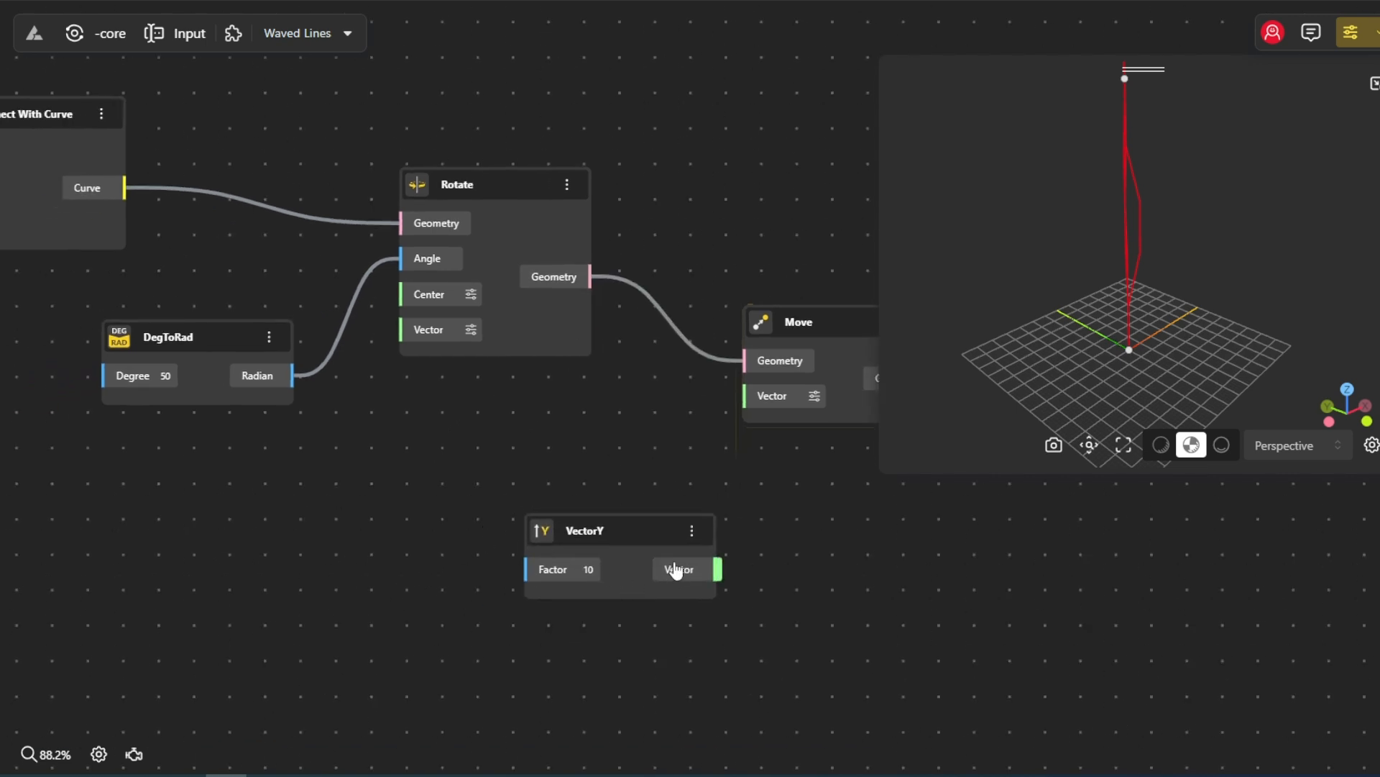
pyautogui.moveTo(676, 570); pyautogui.dragTo(749, 395)
# - Create a Range Input with value 2, rename it thickness, and wire its number to the VectorY node's Factor input
pyautogui.hscroll(-3, 348, 524)
pyautogui.doubleClick(350, 570)
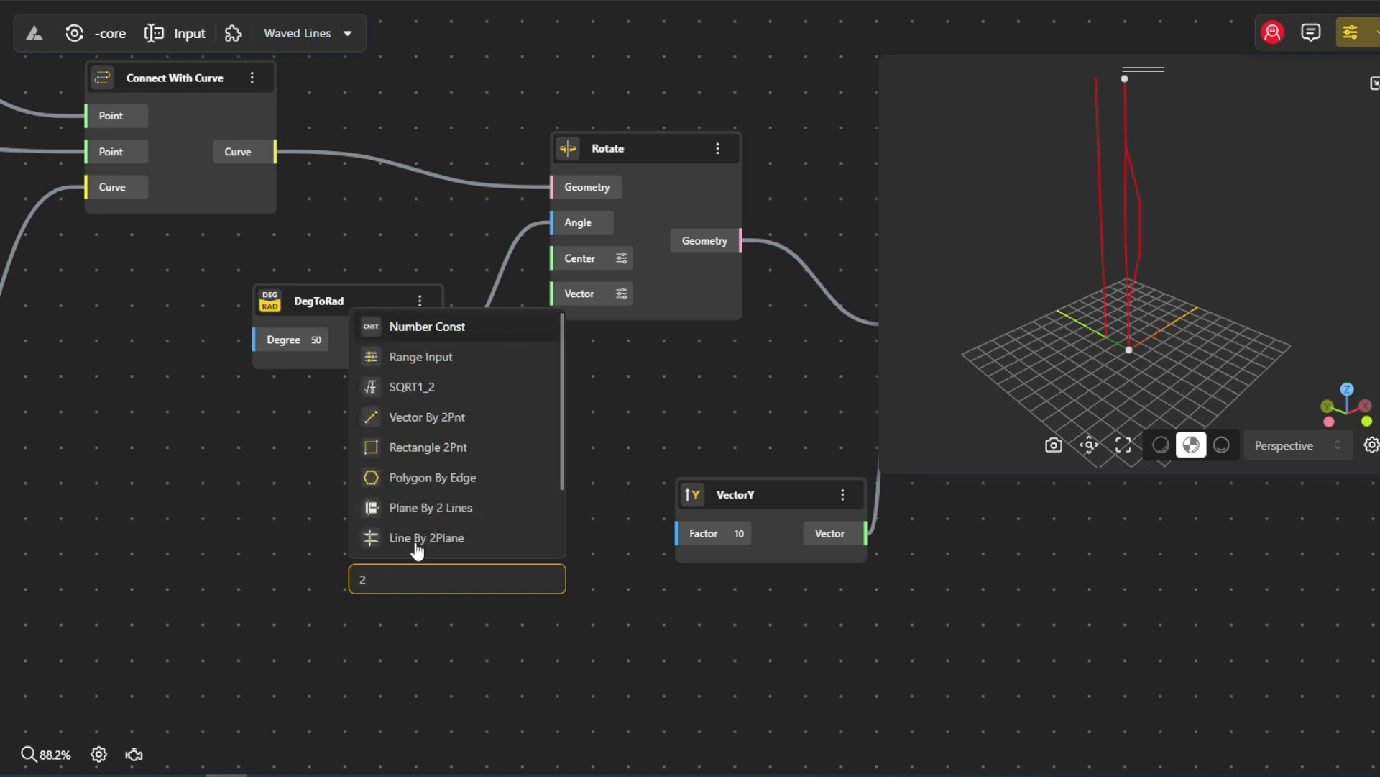
pyautogui.click(414, 356)
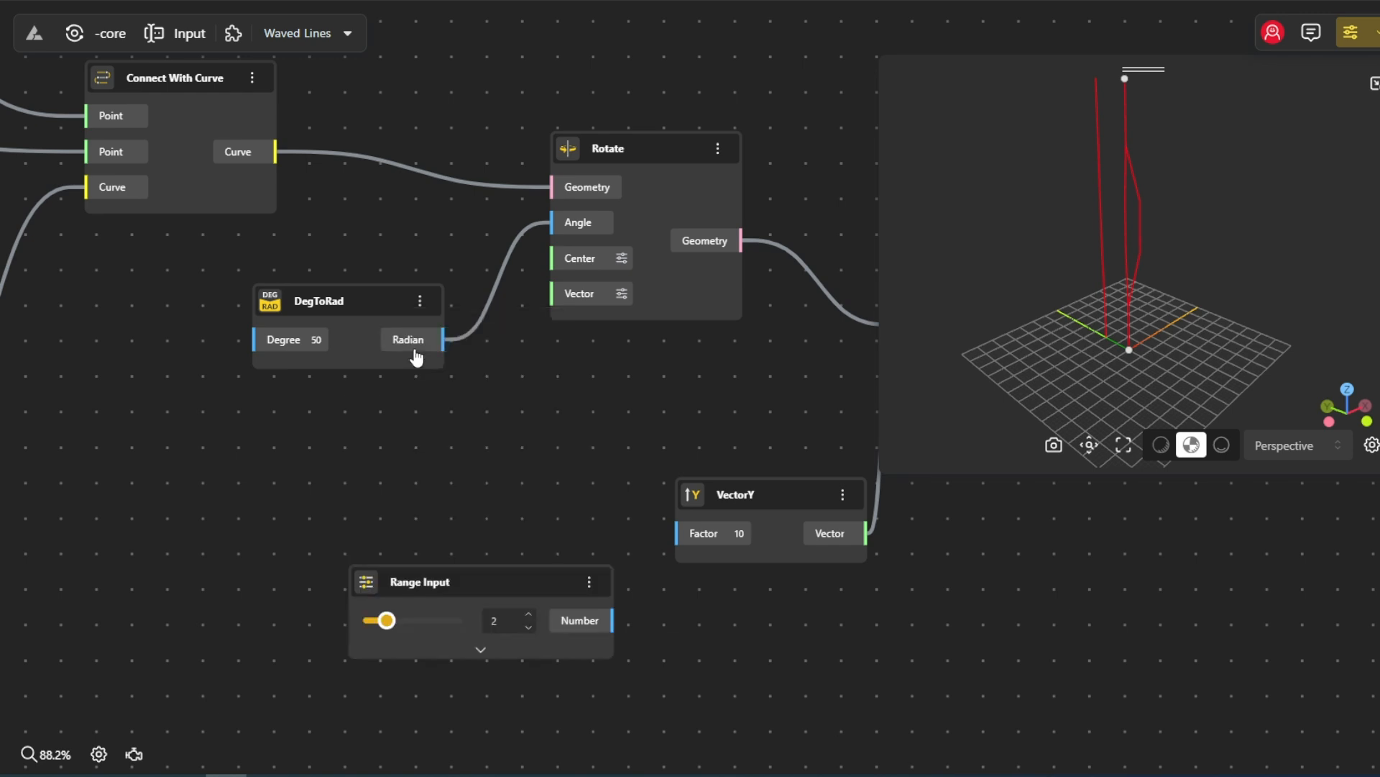
pyautogui.doubleClick(429, 585)
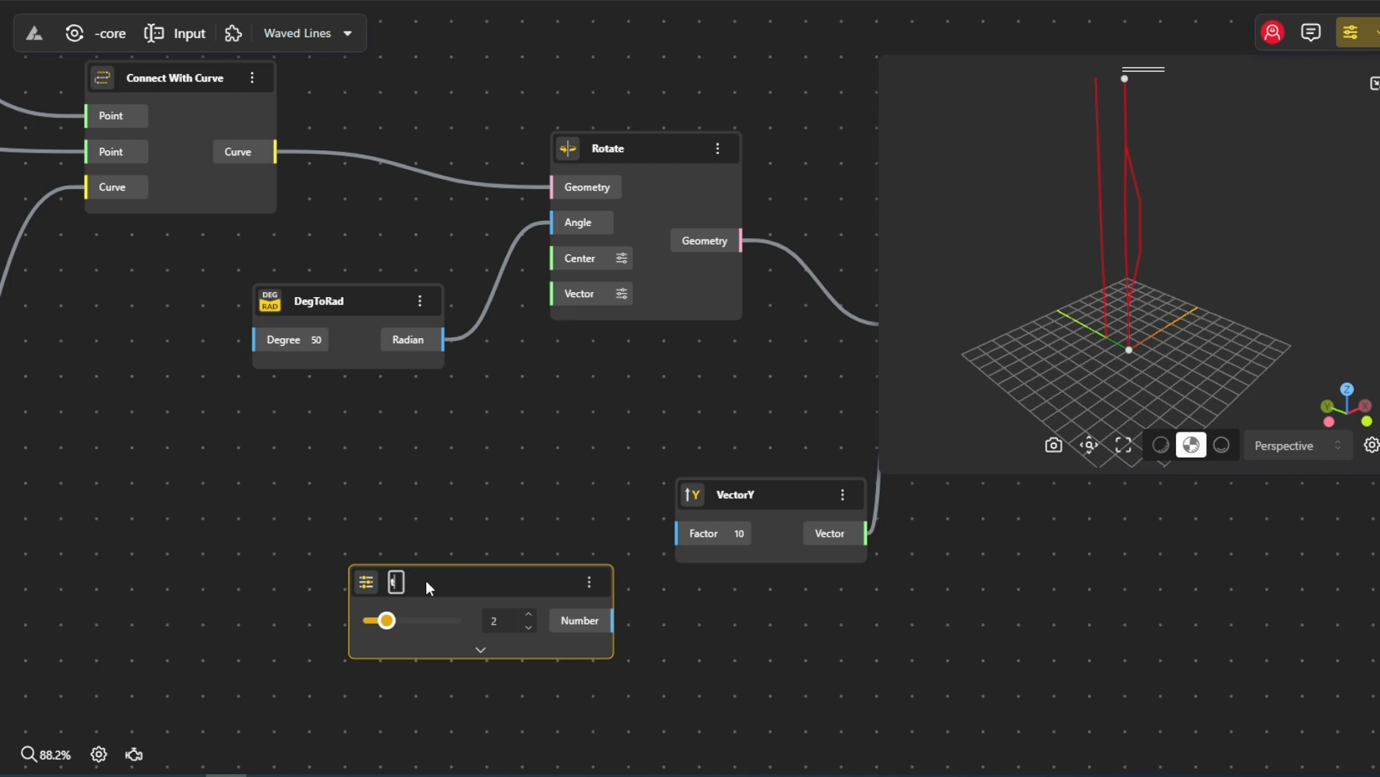
pyautogui.write('thickness')
pyautogui.moveTo(474, 632); pyautogui.dragTo(470, 597)
pyautogui.moveTo(609, 584); pyautogui.dragTo(677, 533)
pyautogui.moveTo(1024, 361)
pyautogui.mouseDown()
pyautogui.moveTo(1057, 365)
pyautogui.moveTo(1043, 364)
pyautogui.mouseUp()
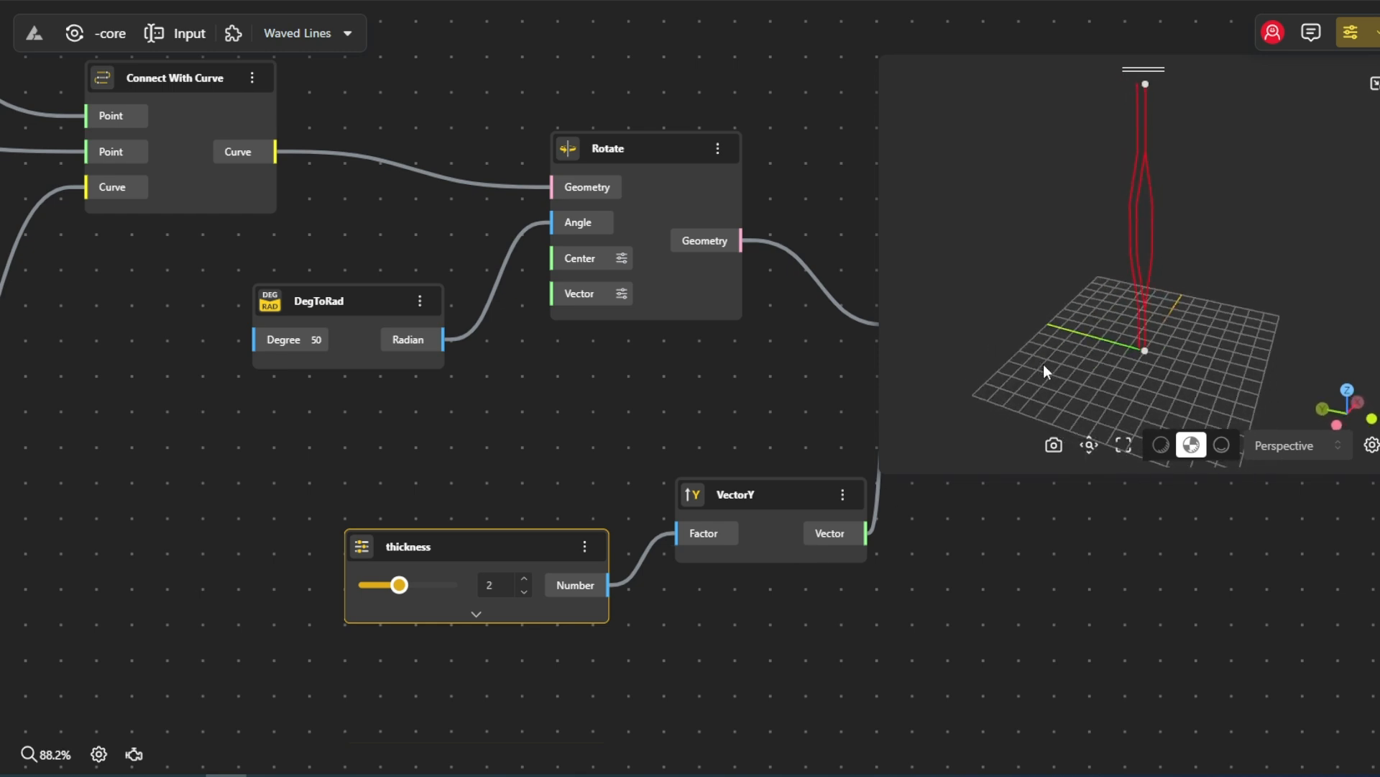
# - Add a Line SDL node above the Move node and set its direction vector's x and y components to 0
pyautogui.moveTo(899, 555); pyautogui.dragTo(595, 591)
pyautogui.hscroll(2, 575, 115)
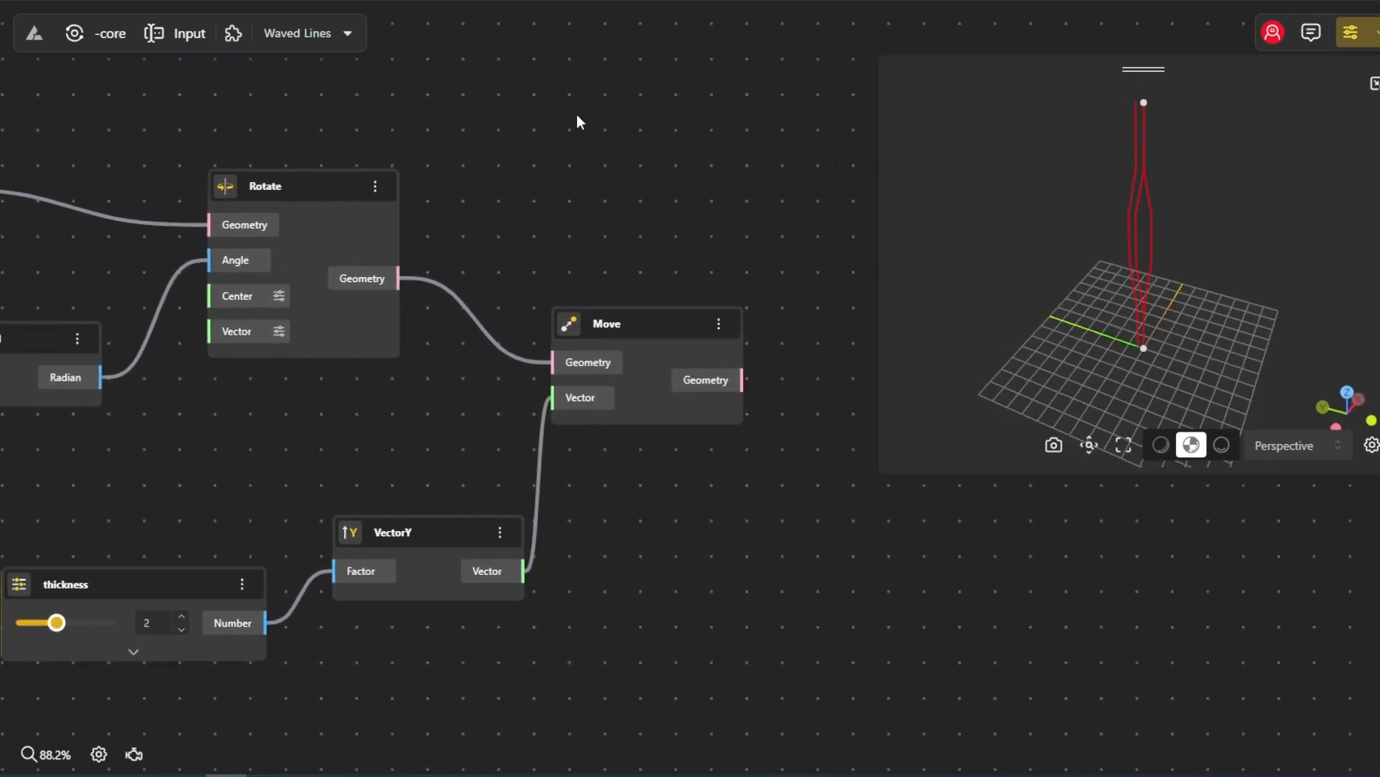
pyautogui.doubleClick(594, 170)
pyautogui.write('line')
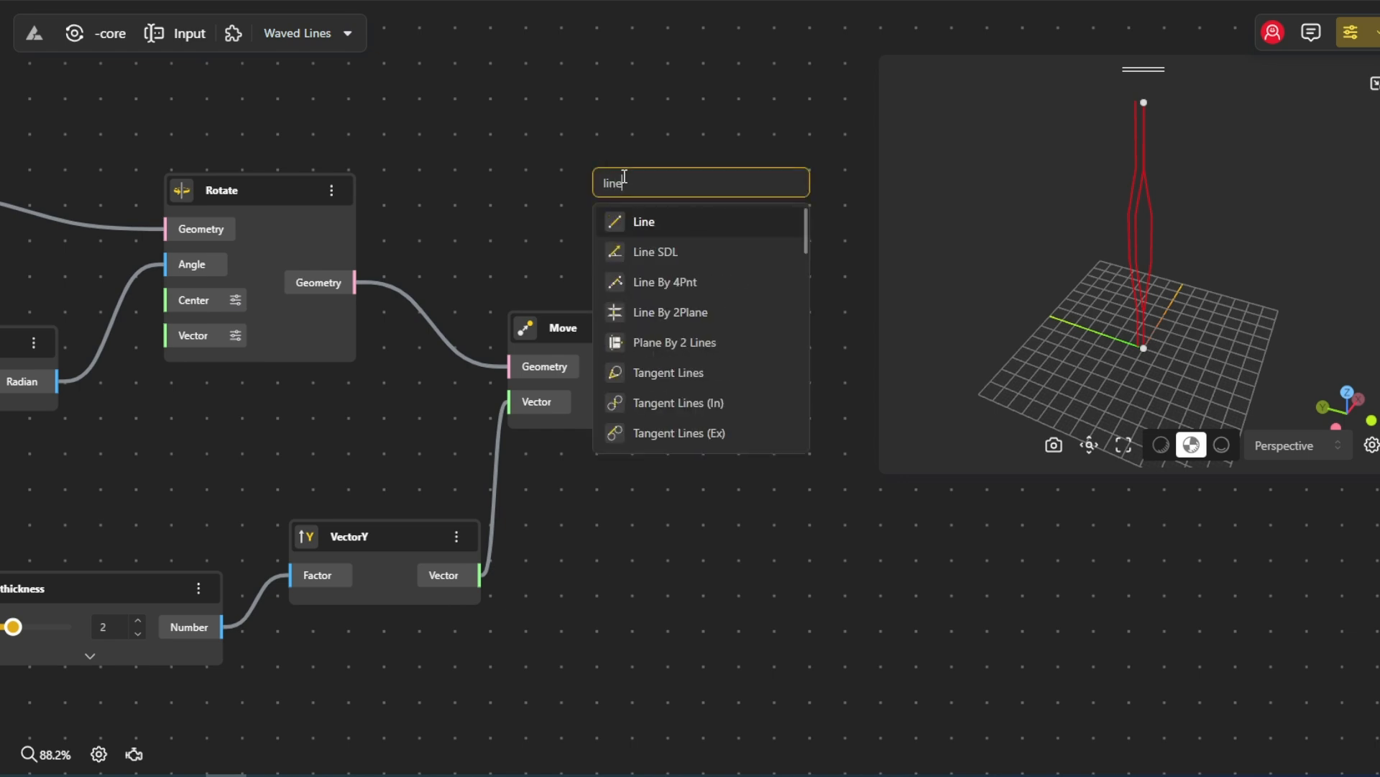
pyautogui.click(639, 250)
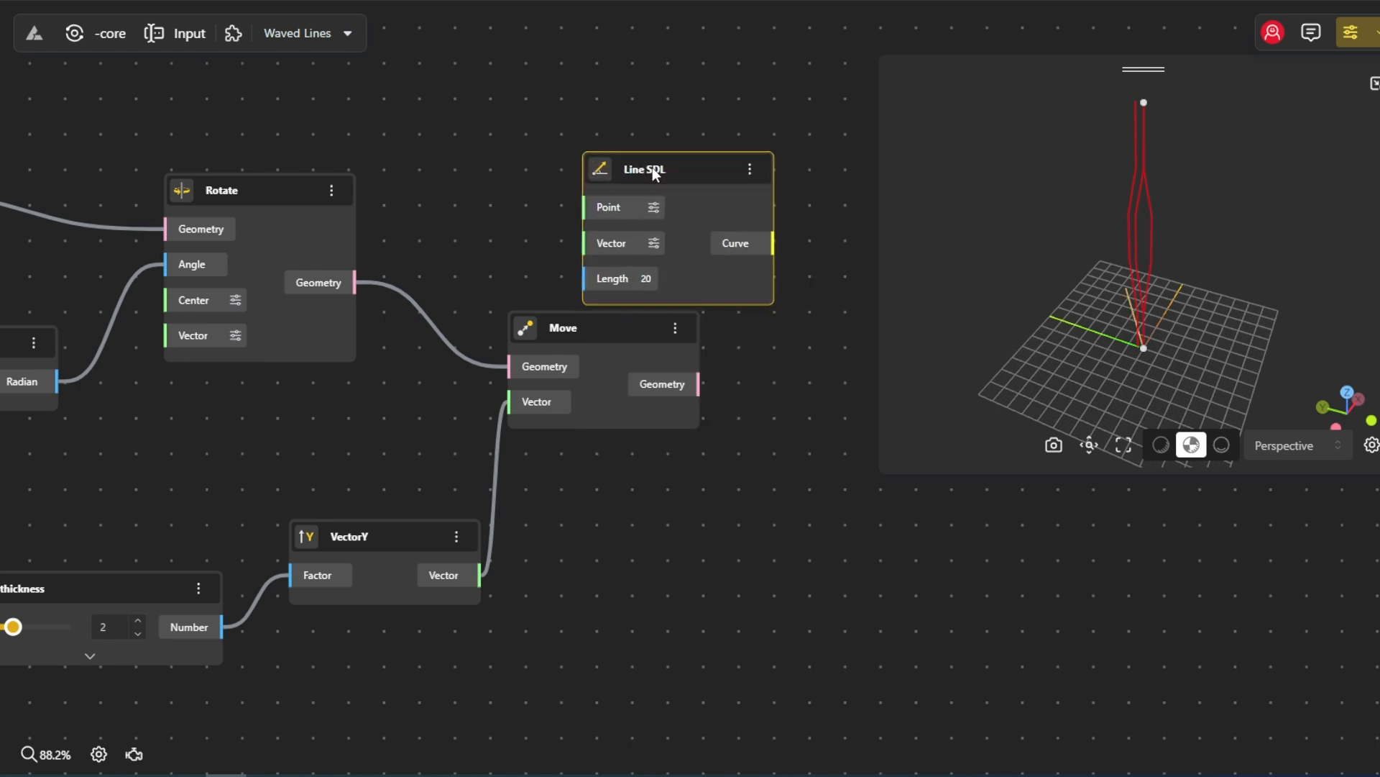
pyautogui.click(628, 202)
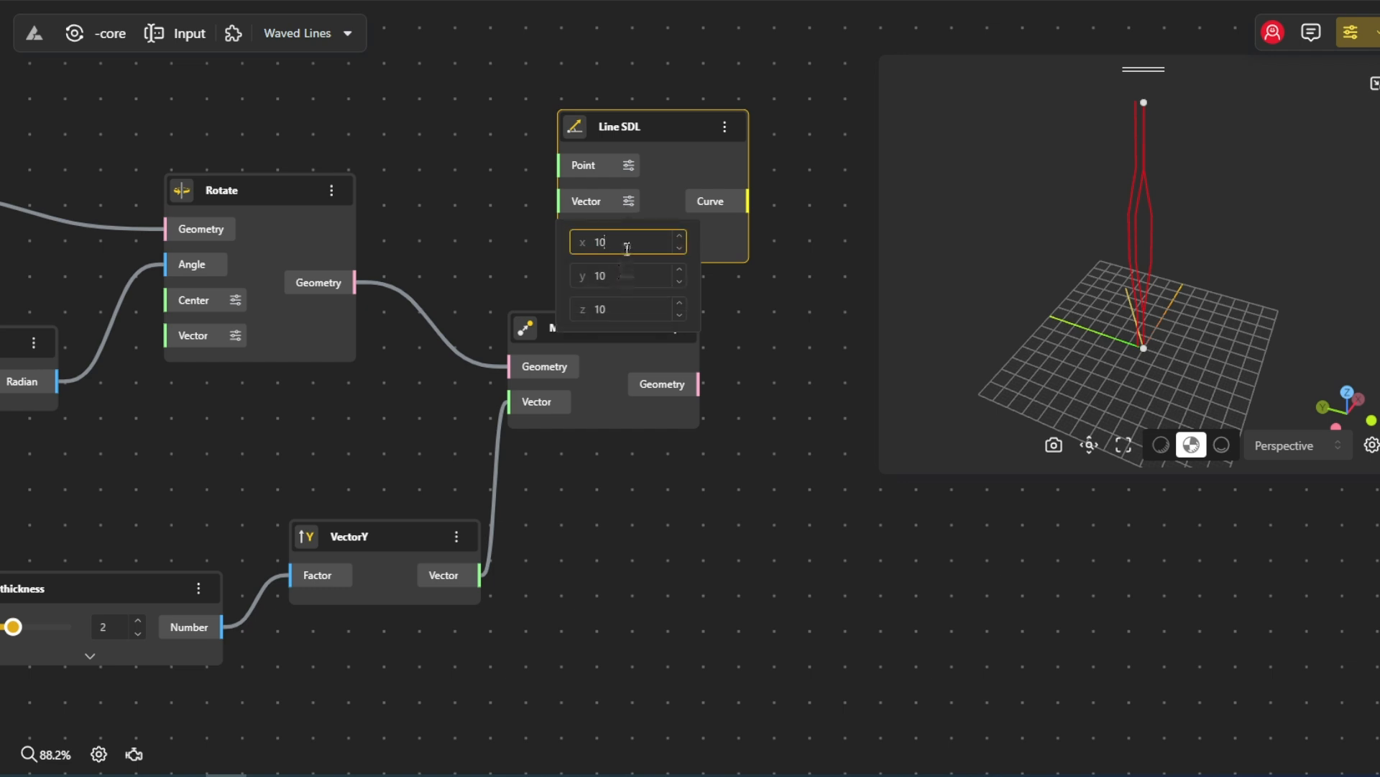
pyautogui.write('0')
pyautogui.press('Tab')
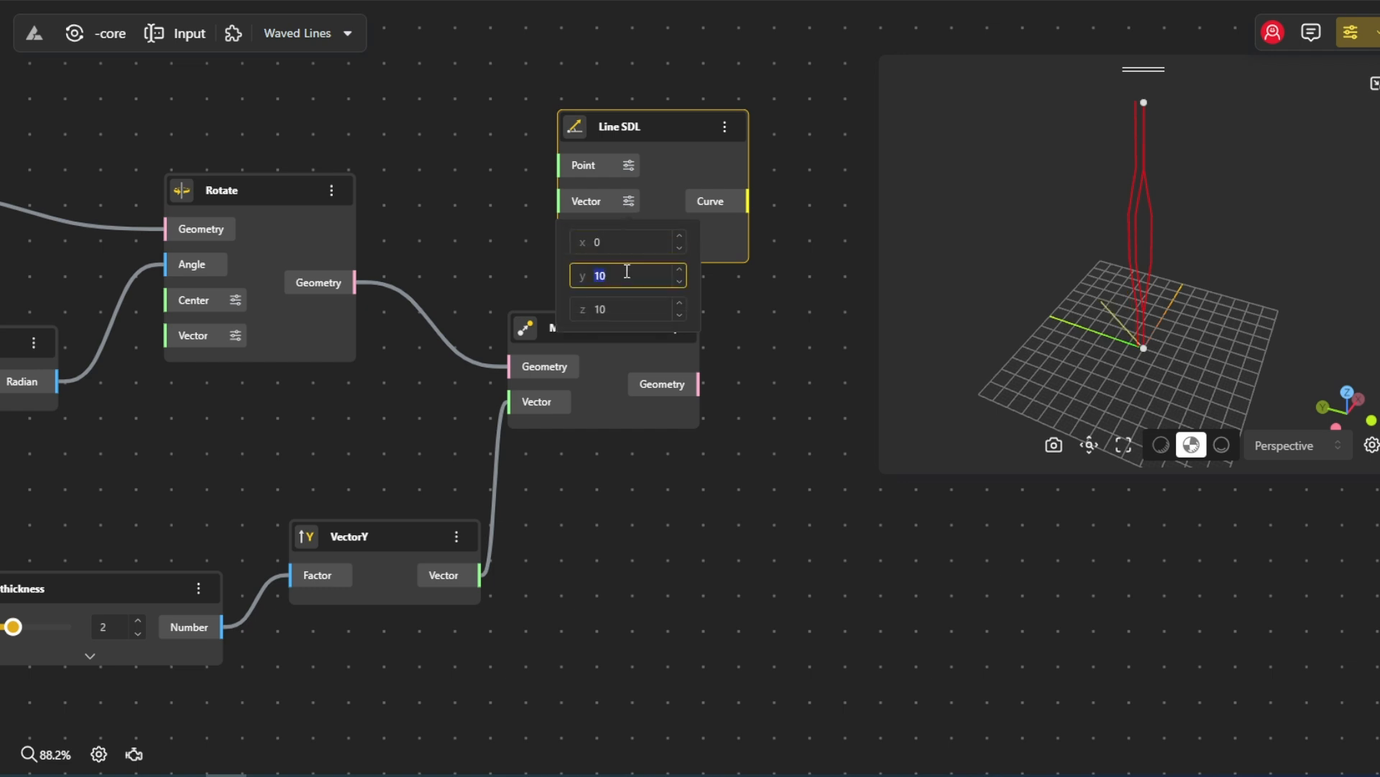
pyautogui.write('0')
pyautogui.scroll(-1, 532, 223)
pyautogui.click(523, 216)
# - Wire the Division node's Number output to the Line SDL node's Length input
pyautogui.scroll(-7, 506, 204)
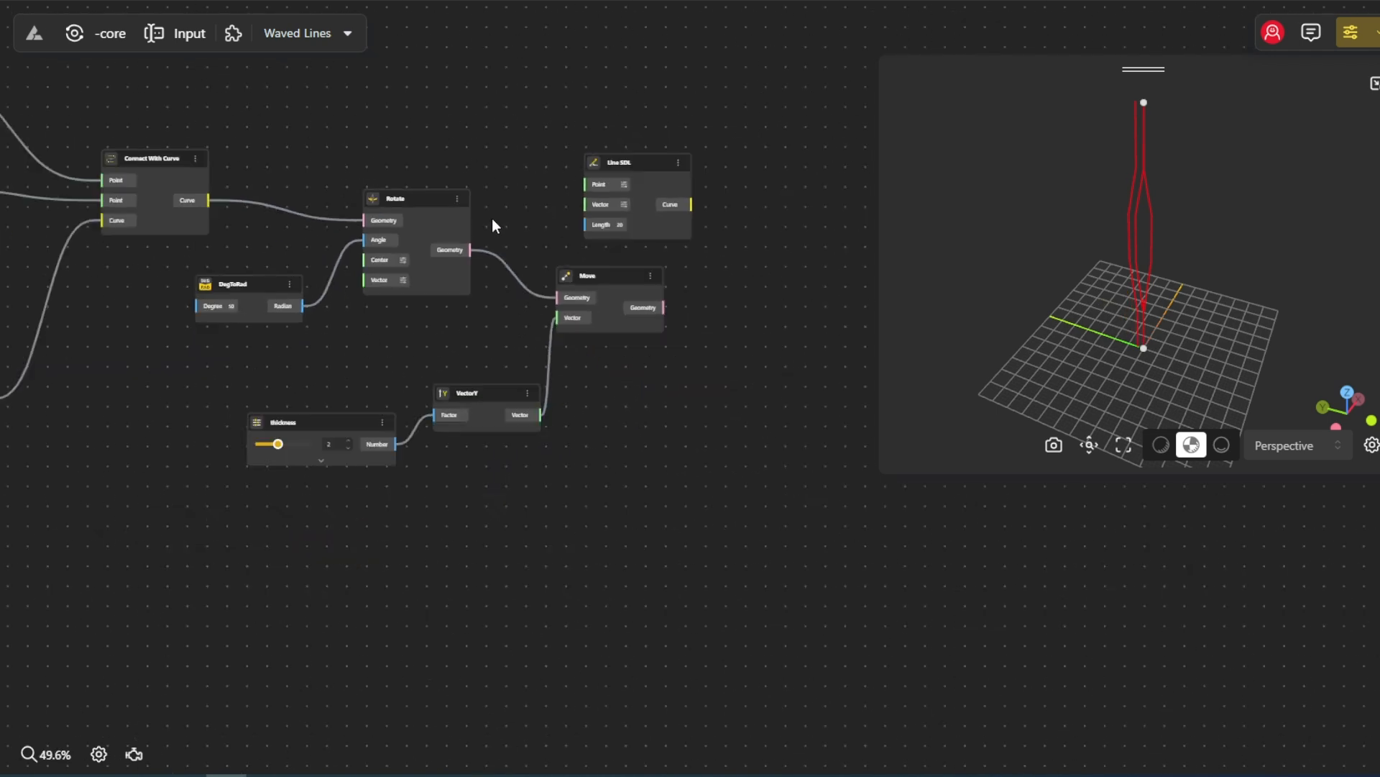
pyautogui.scroll(-1, 364, 279)
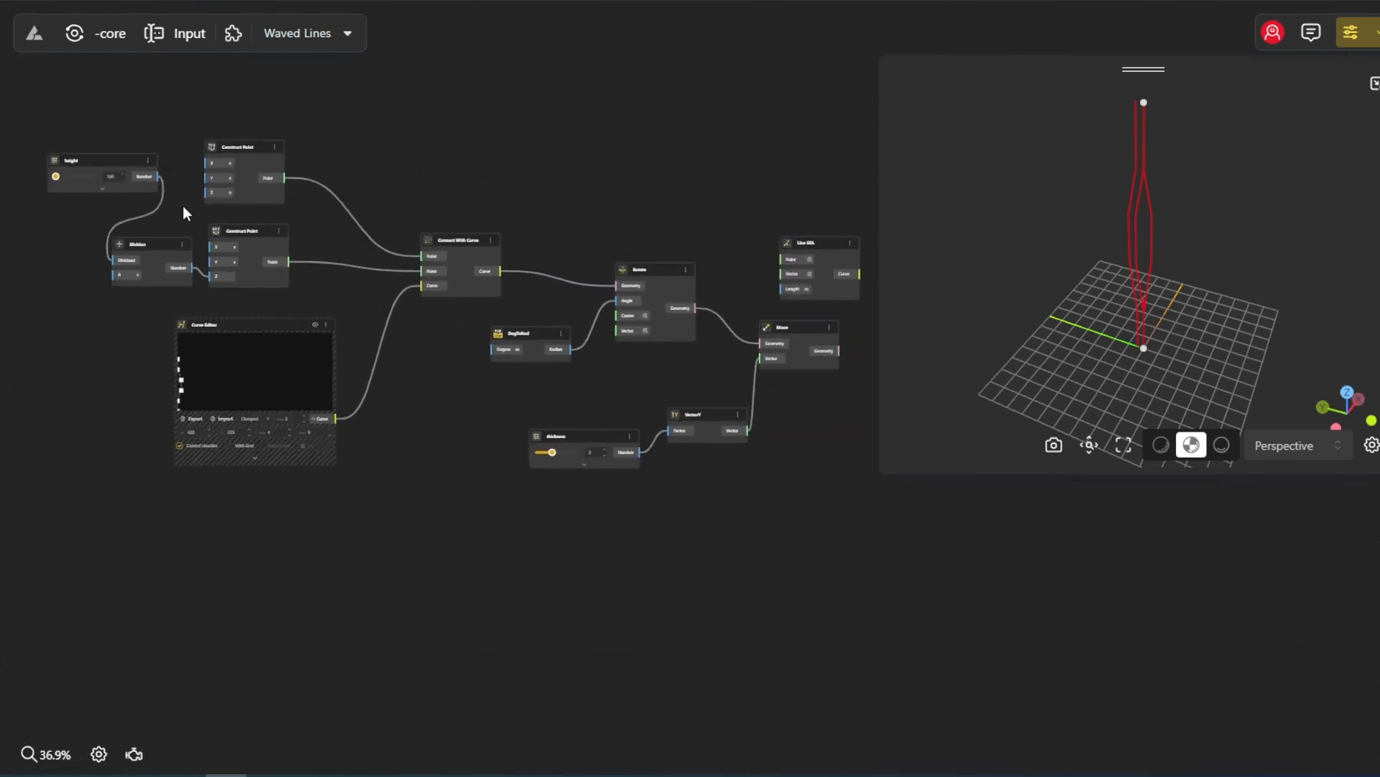
pyautogui.moveTo(192, 268); pyautogui.dragTo(821, 249)
pyautogui.moveTo(732, 341); pyautogui.dragTo(763, 320)
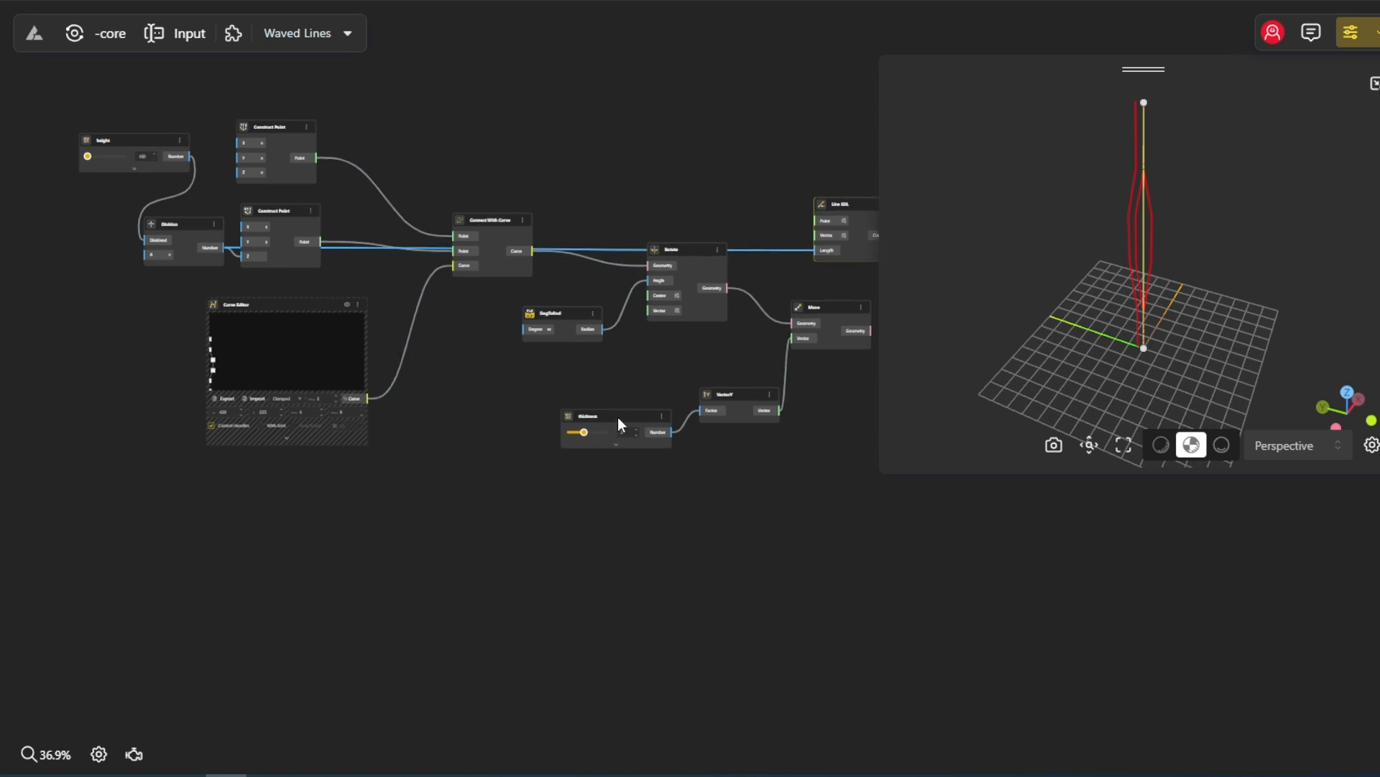
# - Group the thickness and height sliders together at the start of the graph, ahead of the Division node
pyautogui.moveTo(618, 425); pyautogui.dragTo(61, 228)
pyautogui.moveTo(110, 135); pyautogui.dragTo(53, 136)
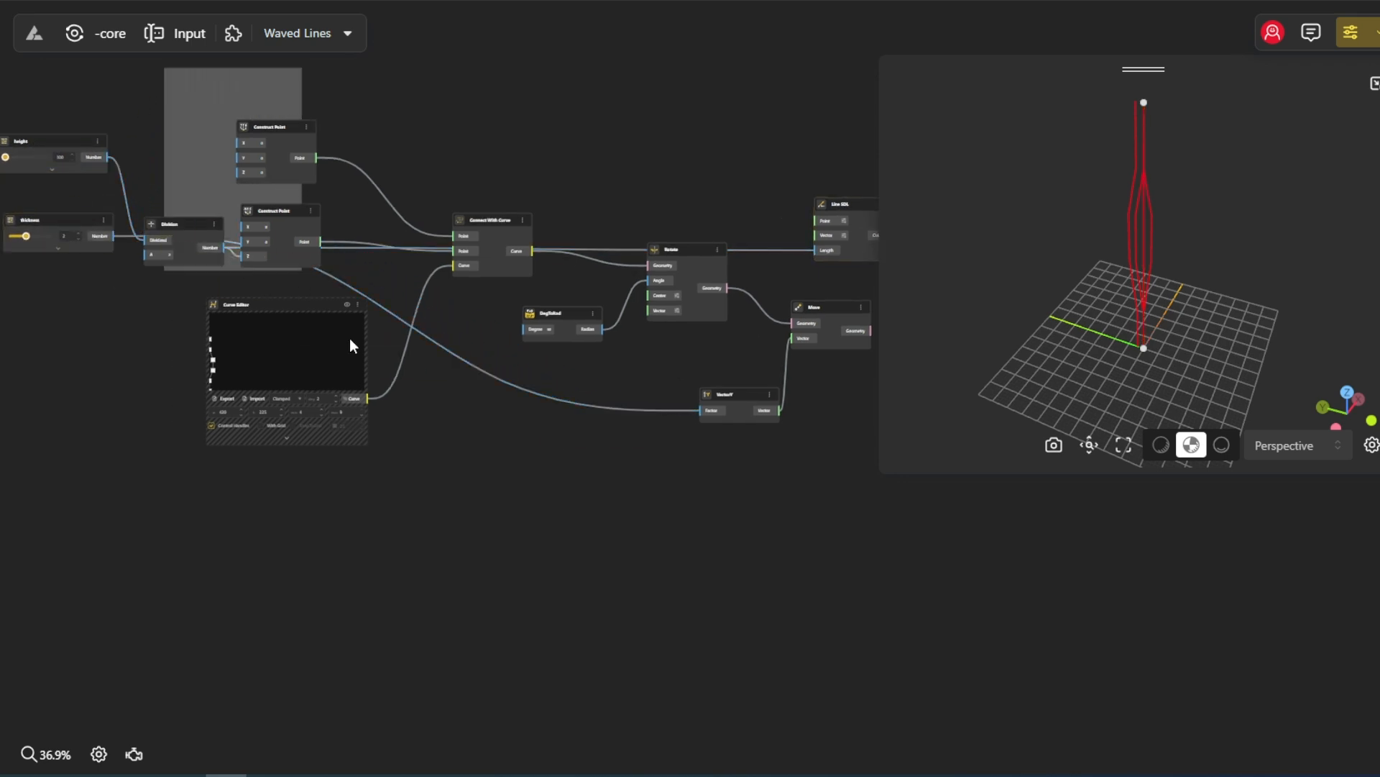
# - Hide the 3D previews of both Construct Point nodes, Curve Editor, Connect With Curve, Rotate, DegToRad and VectorY
pyautogui.moveTo(350, 338)
pyautogui.mouseDown()
pyautogui.moveTo(754, 521)
pyautogui.moveTo(791, 521)
pyautogui.mouseUp()
pyautogui.rightClick(666, 395)
pyautogui.click(682, 411)
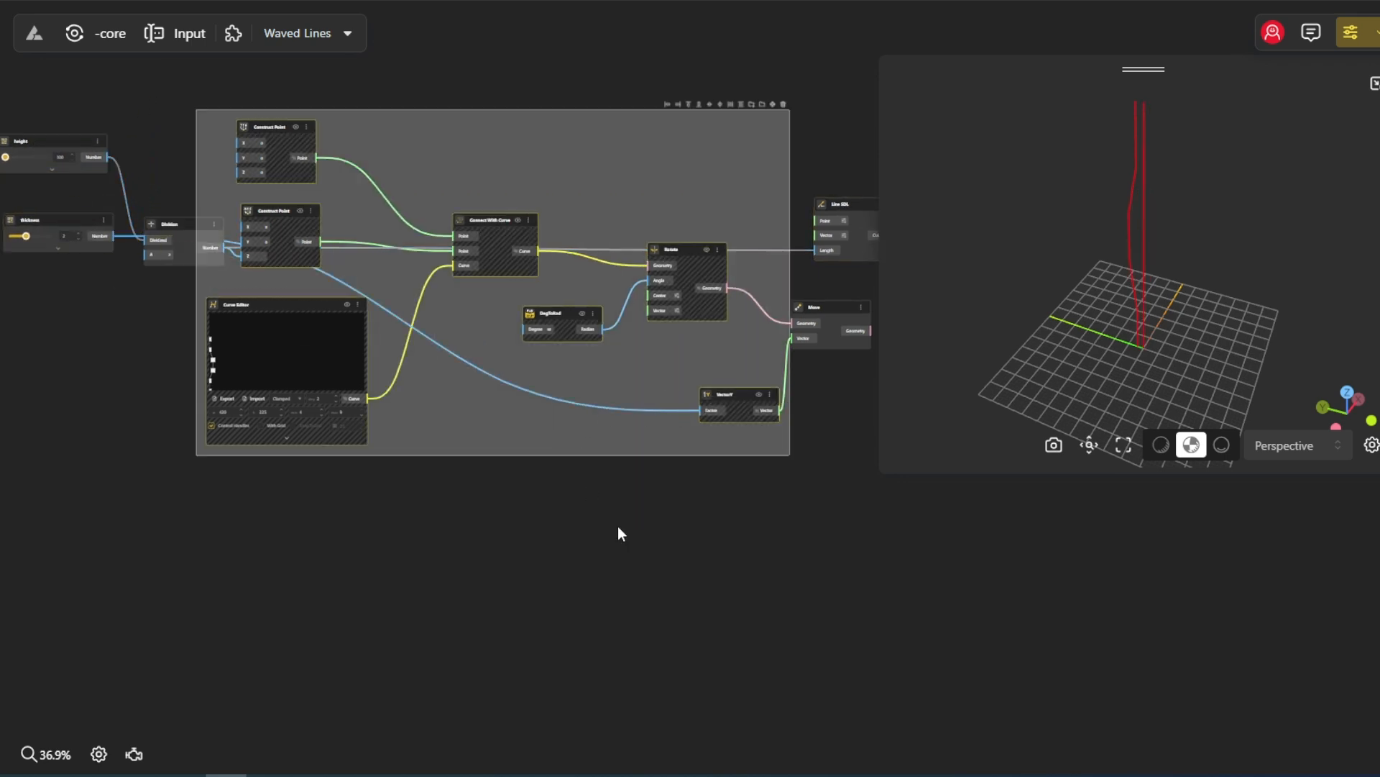
# - Add a Mirror node after the Line SDL and Move nodes, duplicate it, and place one copy above the other
pyautogui.click(619, 525)
pyautogui.moveTo(863, 314); pyautogui.dragTo(577, 292)
pyautogui.moveTo(1111, 324); pyautogui.dragTo(1128, 345)
pyautogui.moveTo(667, 310); pyautogui.dragTo(586, 297)
pyautogui.scroll(3, 587, 298)
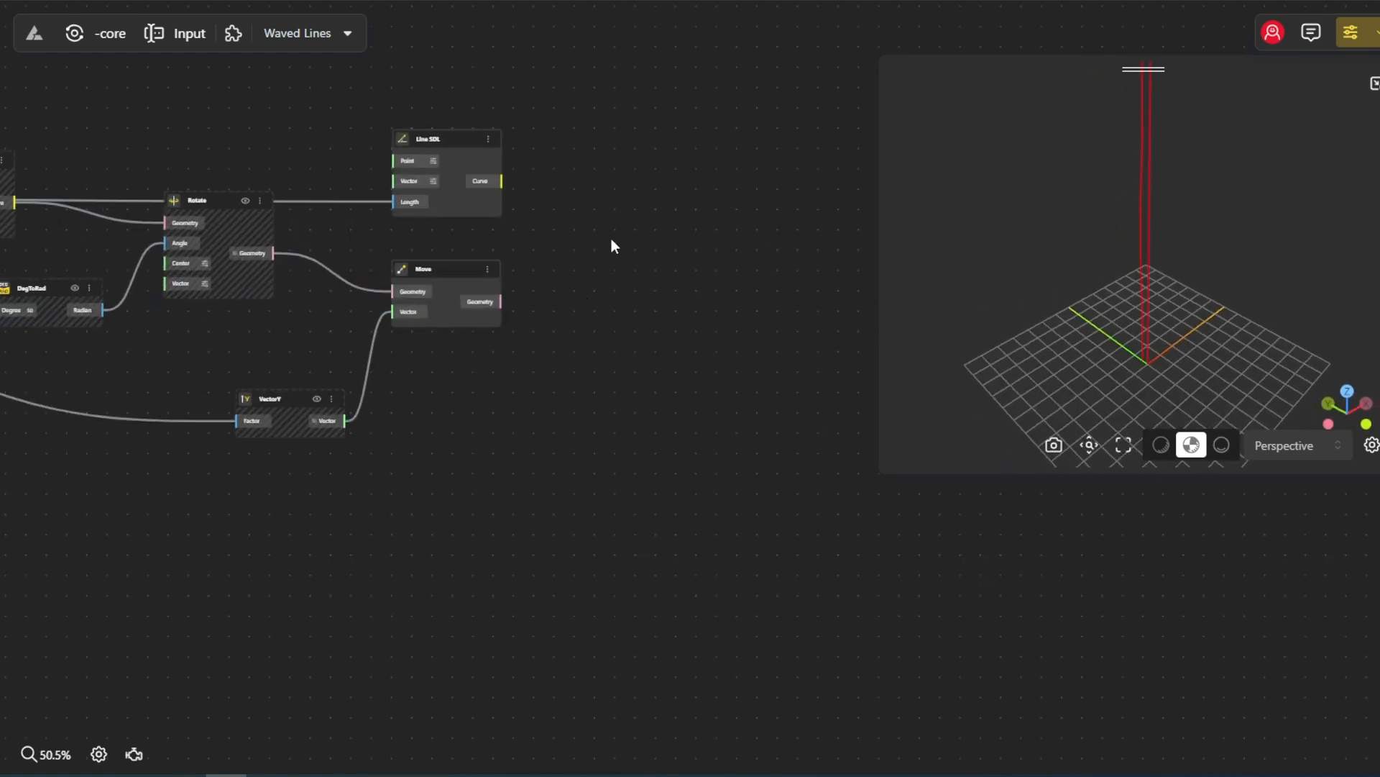
pyautogui.doubleClick(612, 246)
pyautogui.write('mirr')
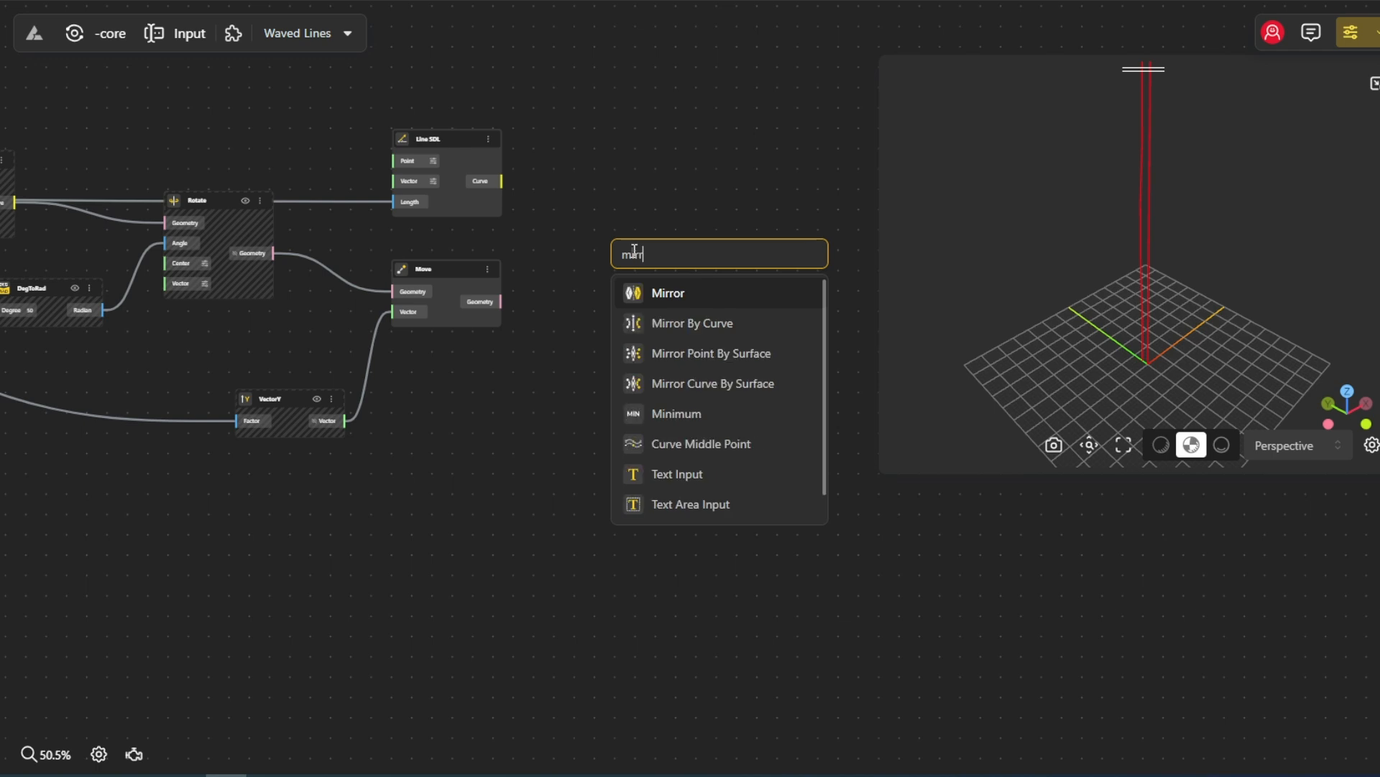
pyautogui.click(656, 293)
pyautogui.moveTo(674, 268); pyautogui.dragTo(697, 301)
pyautogui.hotkey('ctrl', 'd')
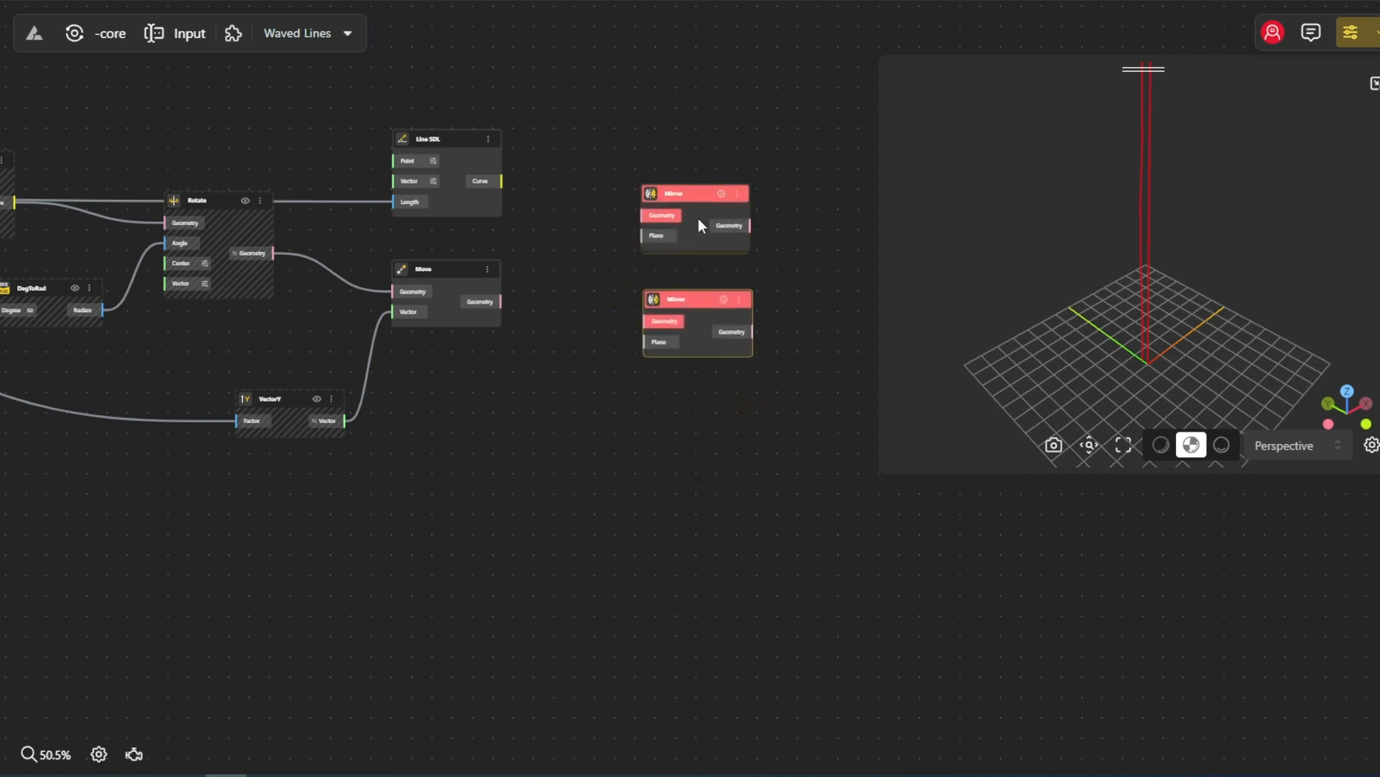
pyautogui.moveTo(697, 218); pyautogui.dragTo(732, 167)
# - Add a PlaneYZ node between the Line SDL and Move nodes and the two Mirror nodes
pyautogui.moveTo(619, 231); pyautogui.dragTo(604, 264, button='middle')
pyautogui.doubleClick(563, 256)
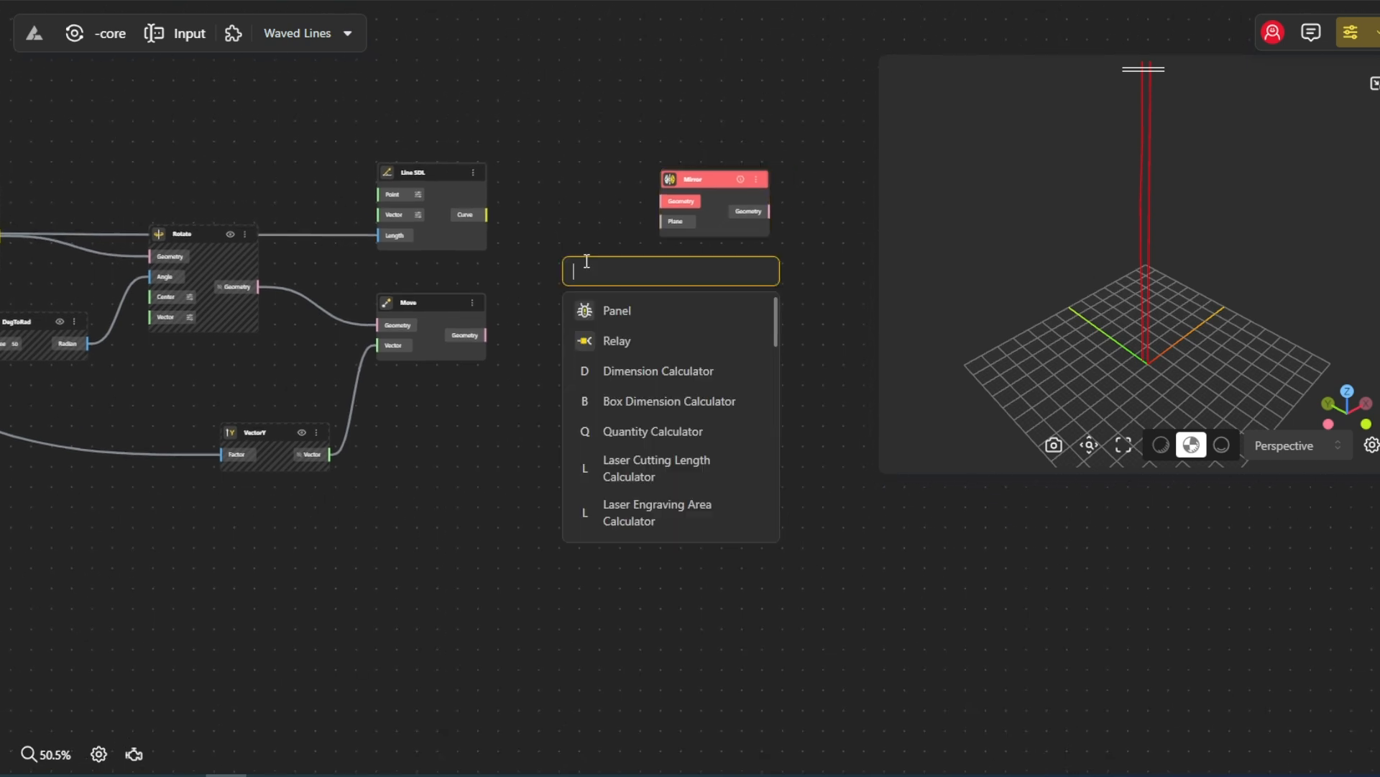
pyautogui.write('plane')
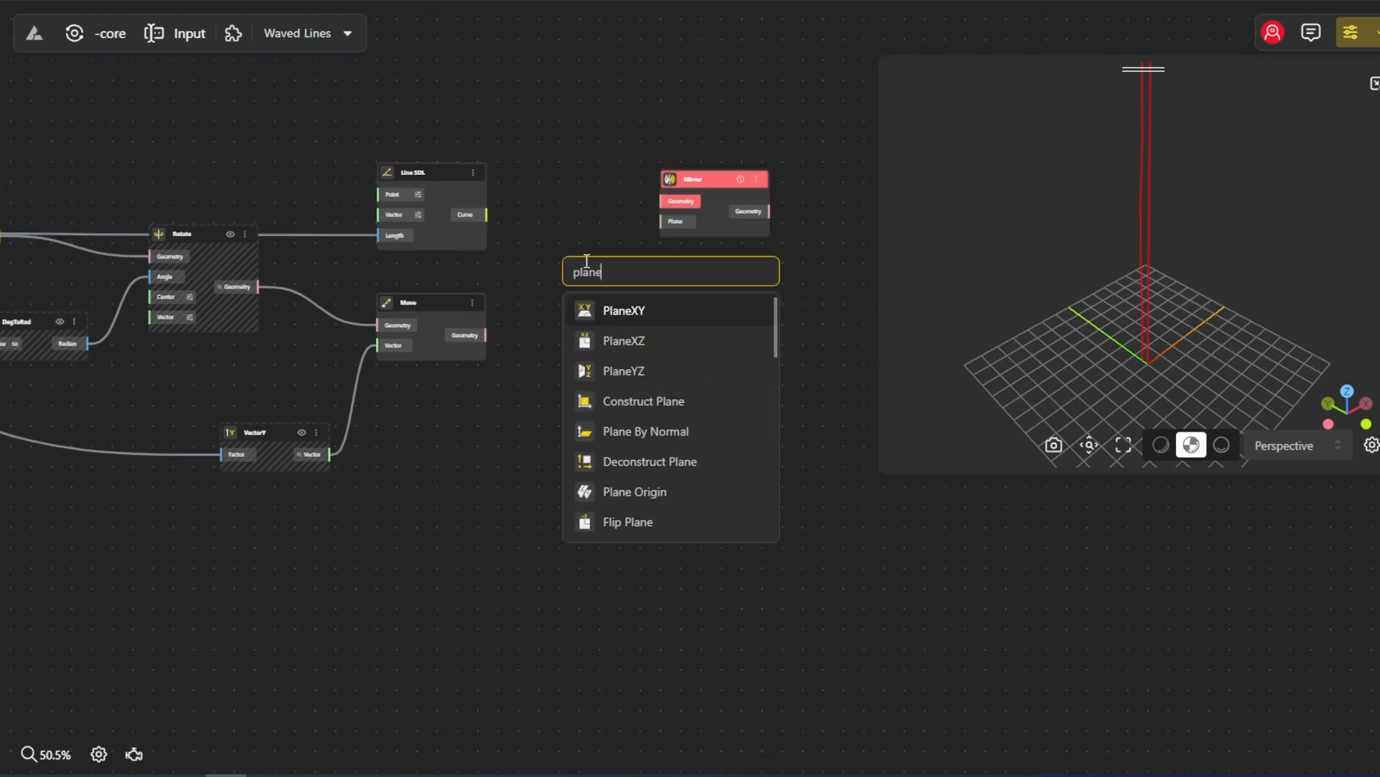
pyautogui.click(622, 374)
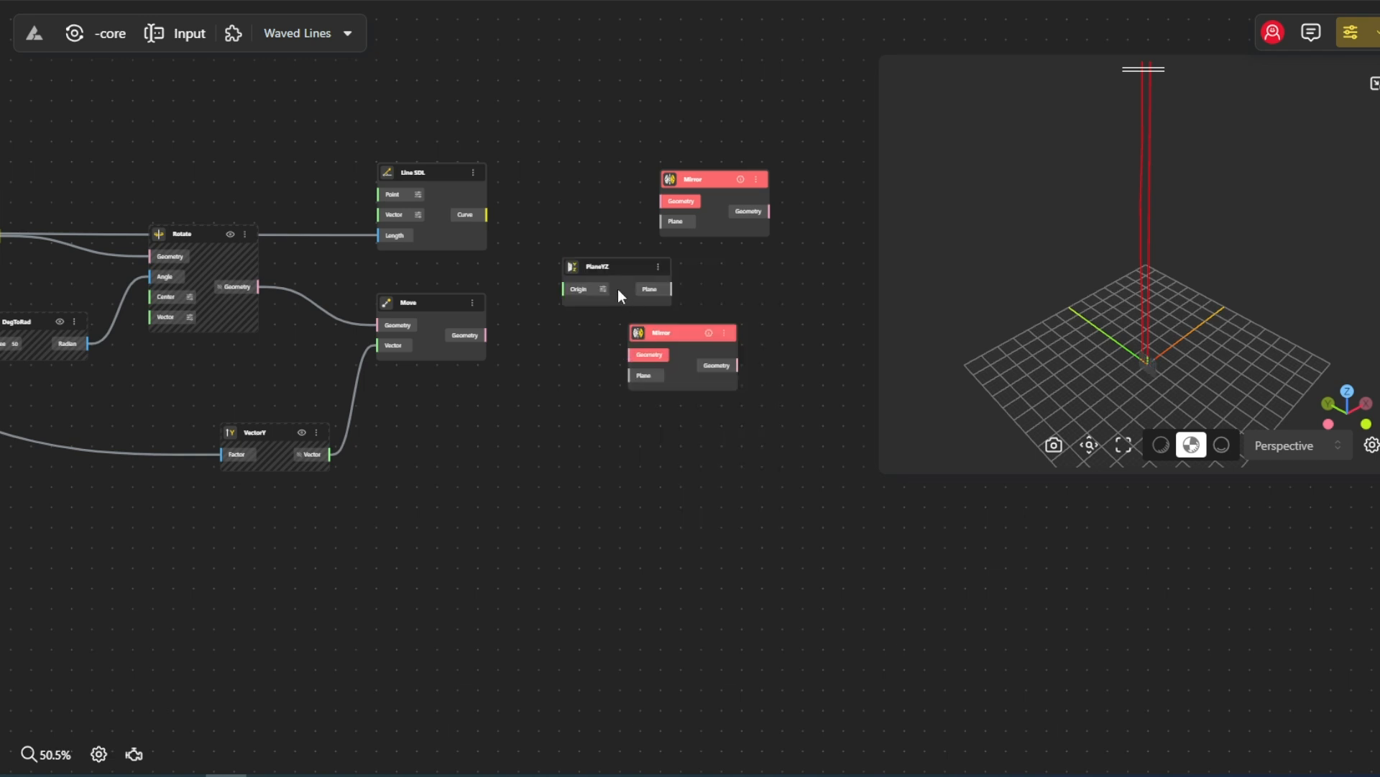
pyautogui.moveTo(618, 288); pyautogui.dragTo(585, 283)
# - Wire Line SDL's Curve output to the upper Mirror's Geometry input and Move's Geometry output to the lower Mirror's Plane input
pyautogui.moveTo(562, 213); pyautogui.dragTo(665, 202)
pyautogui.moveTo(486, 335); pyautogui.dragTo(626, 376)
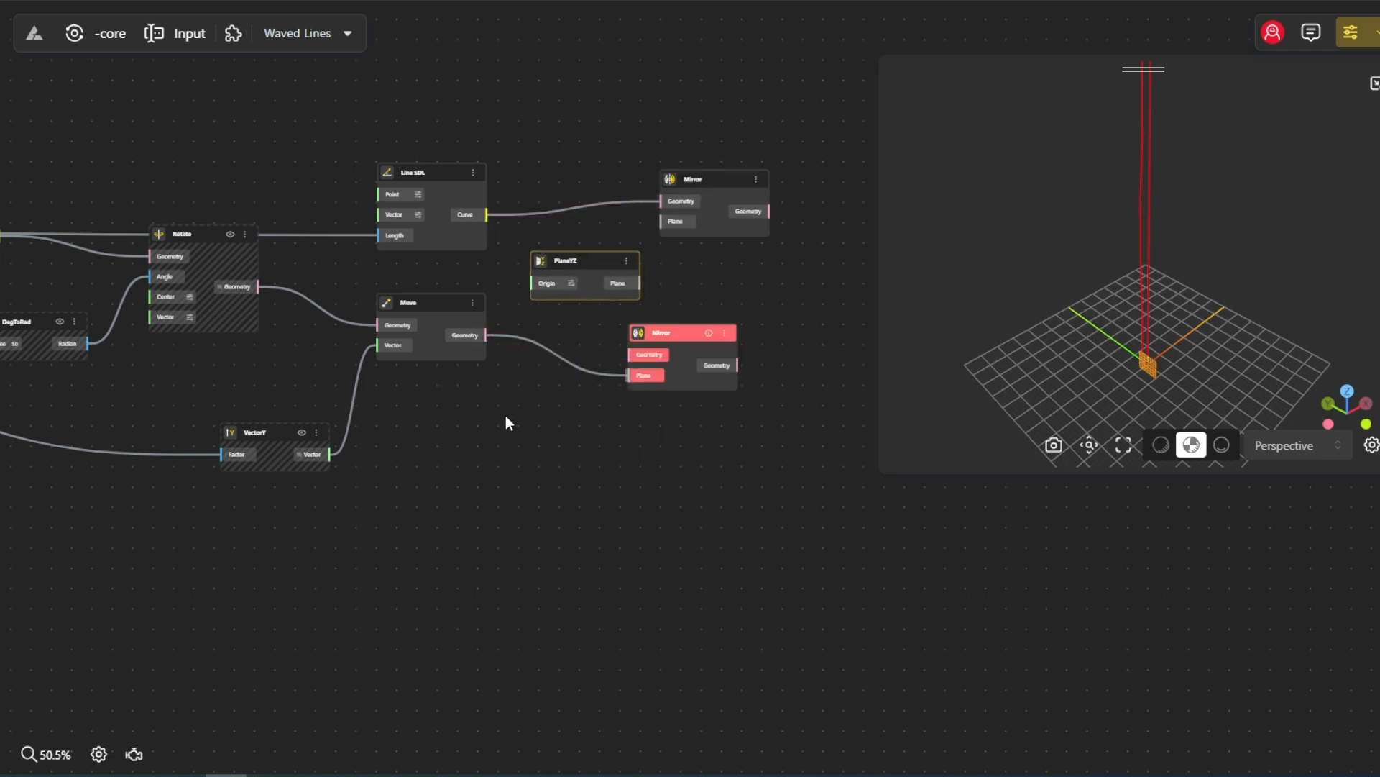
# - Add a Construct Point node below the Move node
pyautogui.doubleClick(506, 419)
pyautogui.write('xyz')
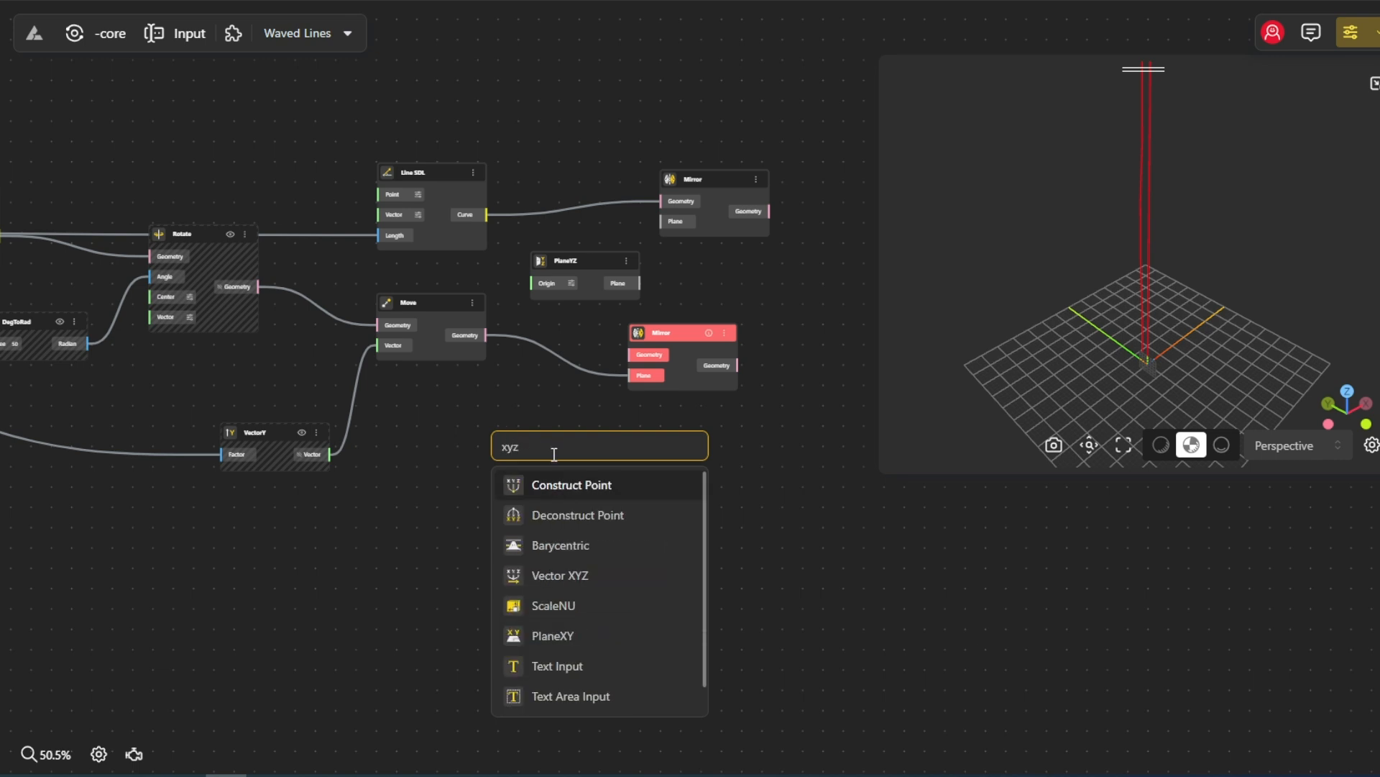
pyautogui.click(558, 484)
pyautogui.moveTo(561, 459); pyautogui.dragTo(495, 419)
# - Add a Range Input node below the VectorY node and rename it length
pyautogui.doubleClick(244, 529)
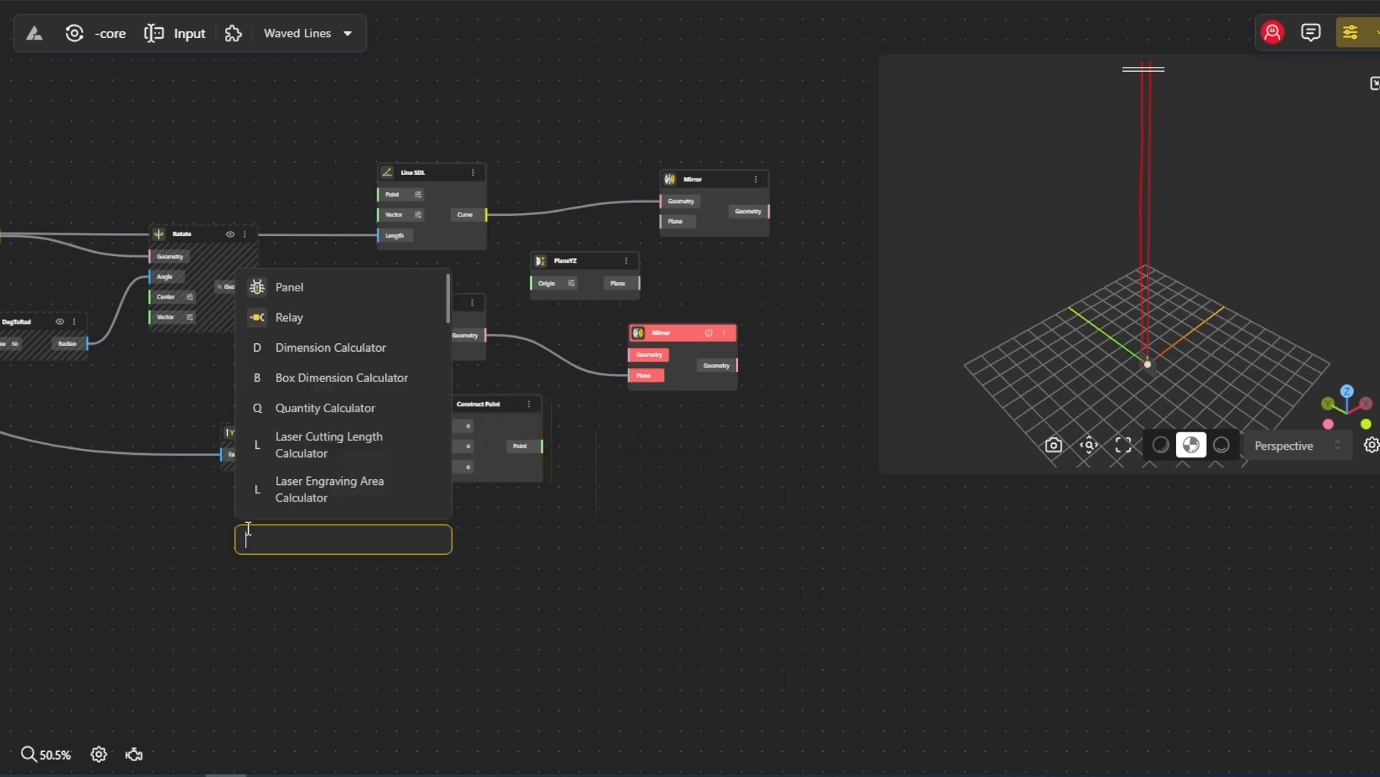
pyautogui.write('ran')
pyautogui.click(295, 610)
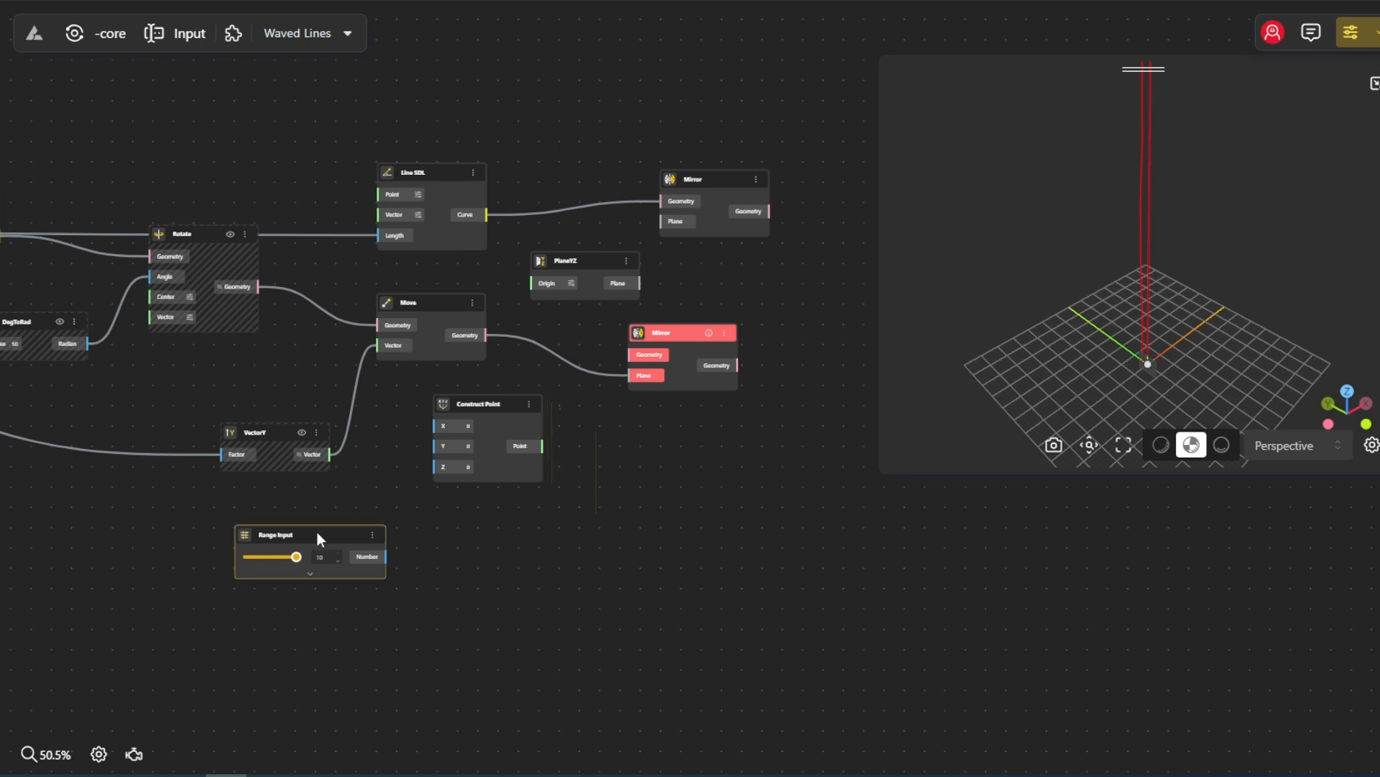
pyautogui.scroll(5, 299, 545)
pyautogui.doubleClick(289, 537)
pyautogui.tripleClick(283, 530)
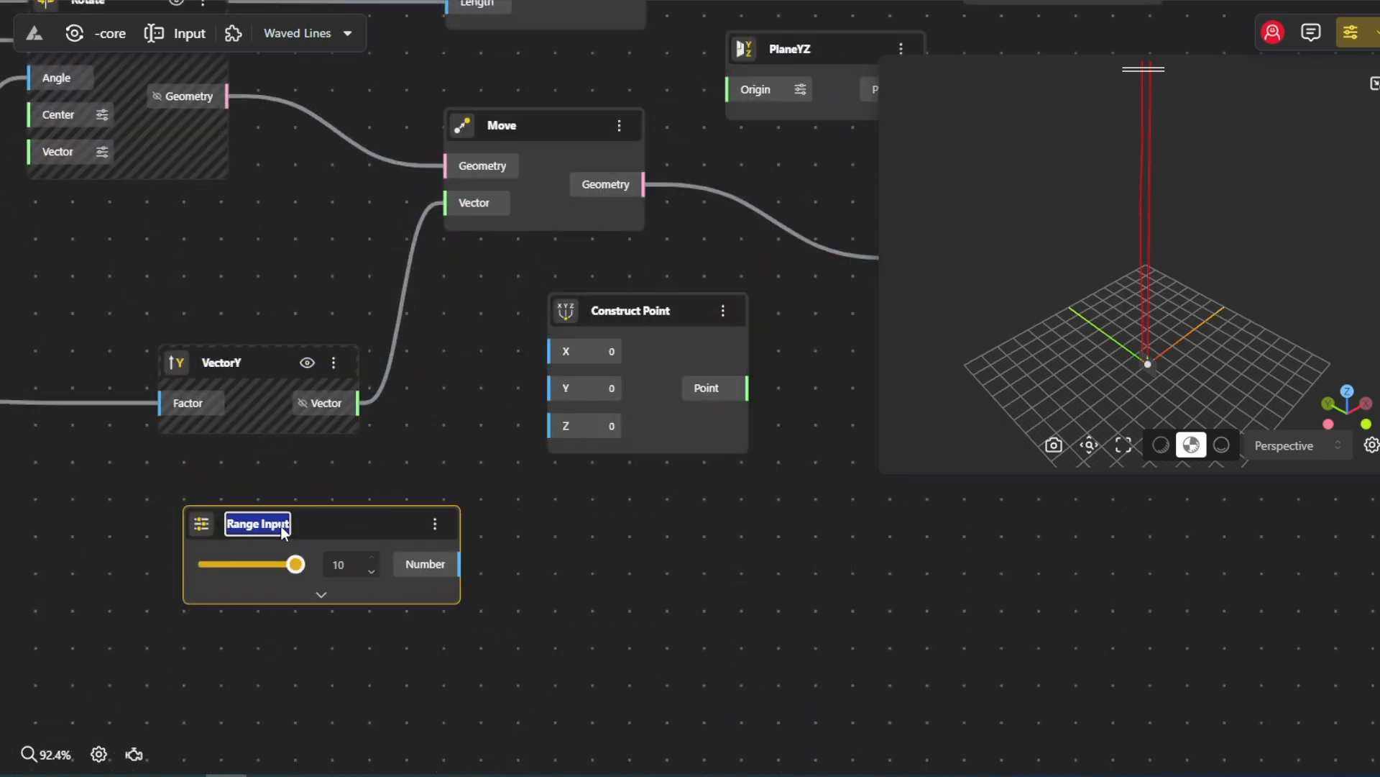
pyautogui.write('length')
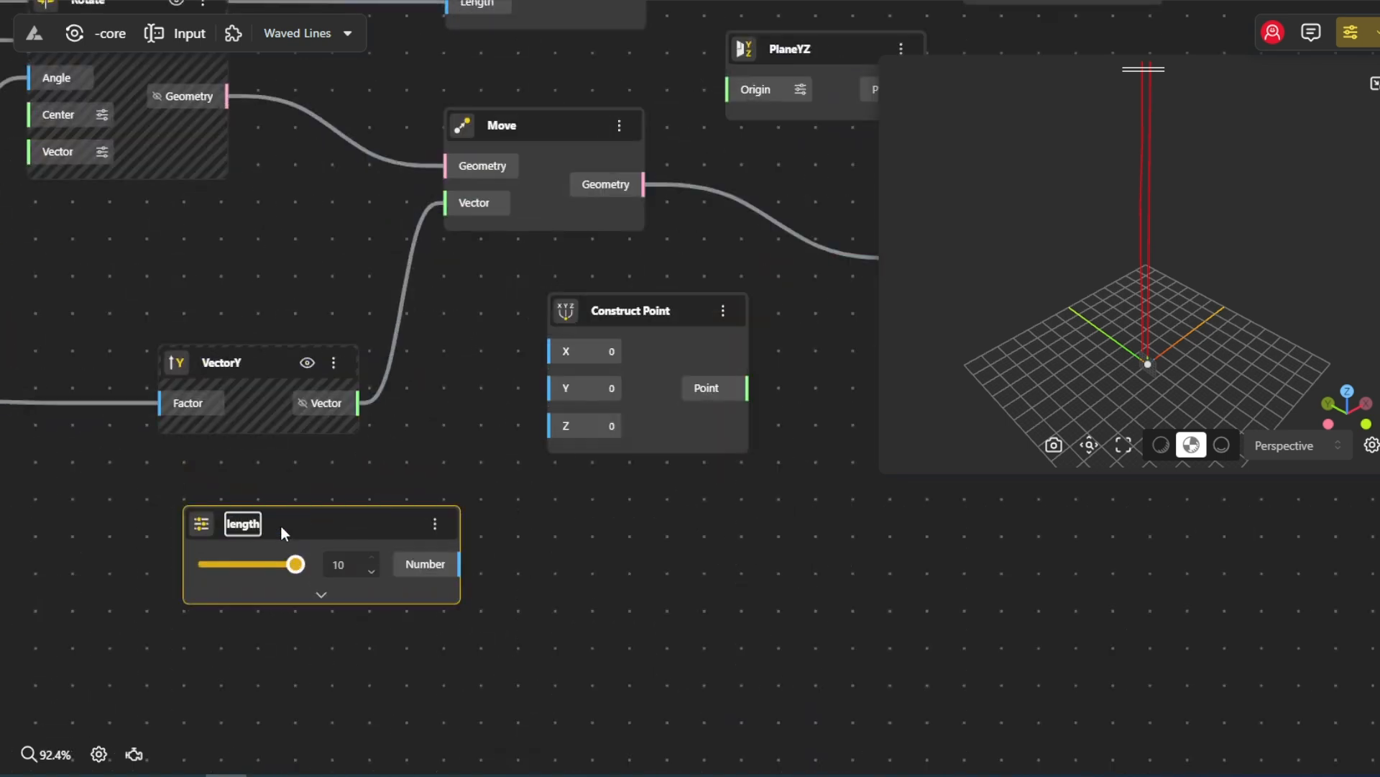
pyautogui.click(300, 474)
pyautogui.scroll(2, 299, 474)
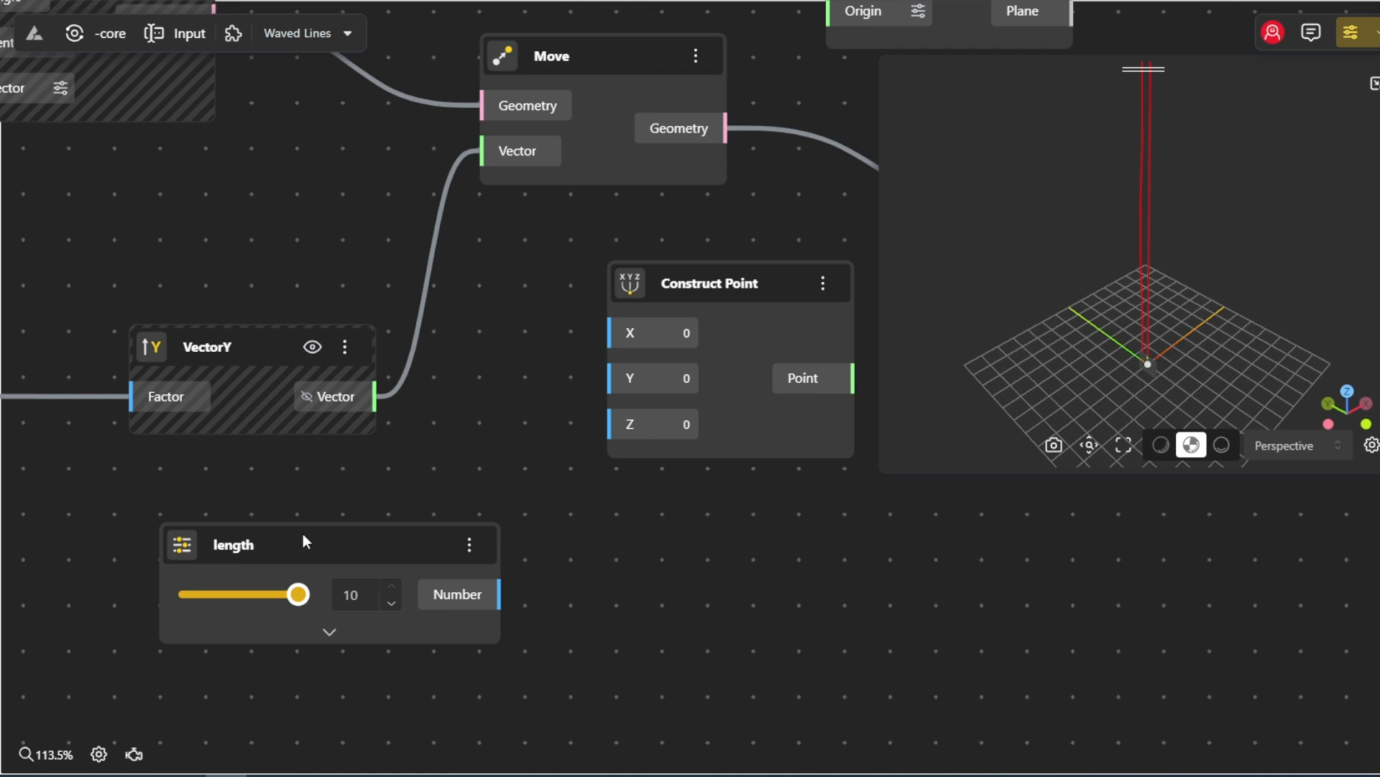
# - Add a Division node with divisor 2, feed it from the length slider, and wire its result to the new Construct Point's X input
pyautogui.doubleClick(571, 550)
pyautogui.write('/2')
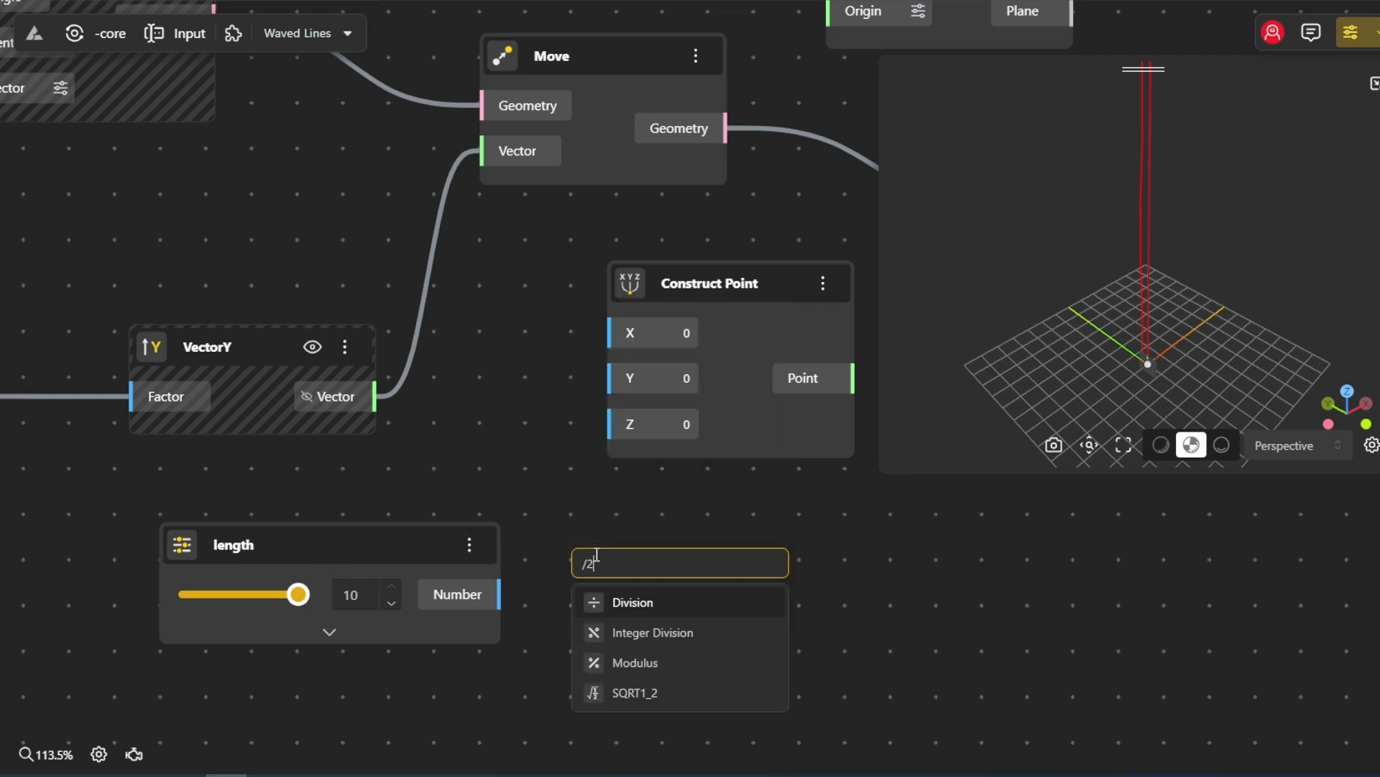
pyautogui.press('Return')
pyautogui.moveTo(499, 594); pyautogui.dragTo(573, 620)
pyautogui.moveTo(818, 644); pyautogui.dragTo(607, 332)
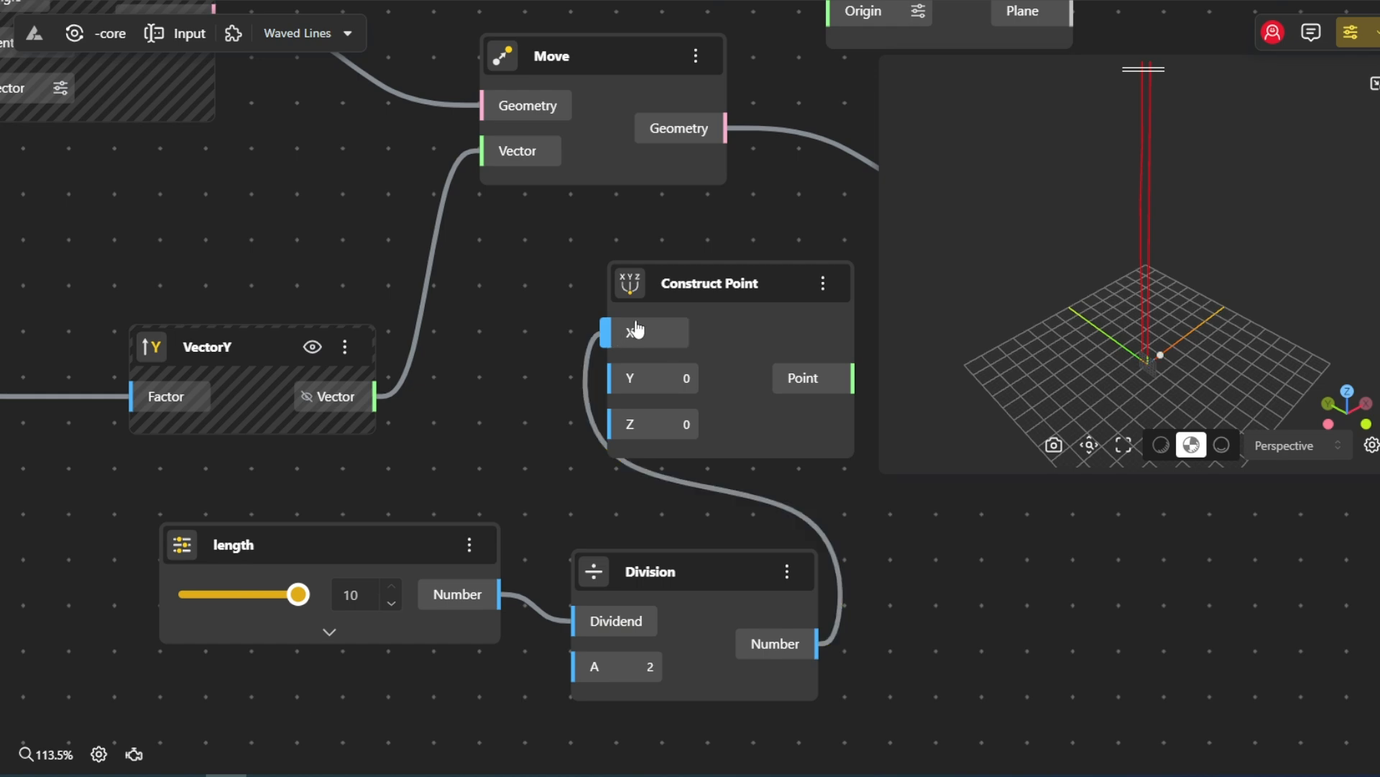
# - Reposition the new Construct Point node above the Division node and wire its Point output to PlaneYZ's Origin input
pyautogui.scroll(-3, 637, 245)
pyautogui.moveTo(637, 246); pyautogui.dragTo(410, 368)
pyautogui.moveTo(566, 467); pyautogui.dragTo(570, 202)
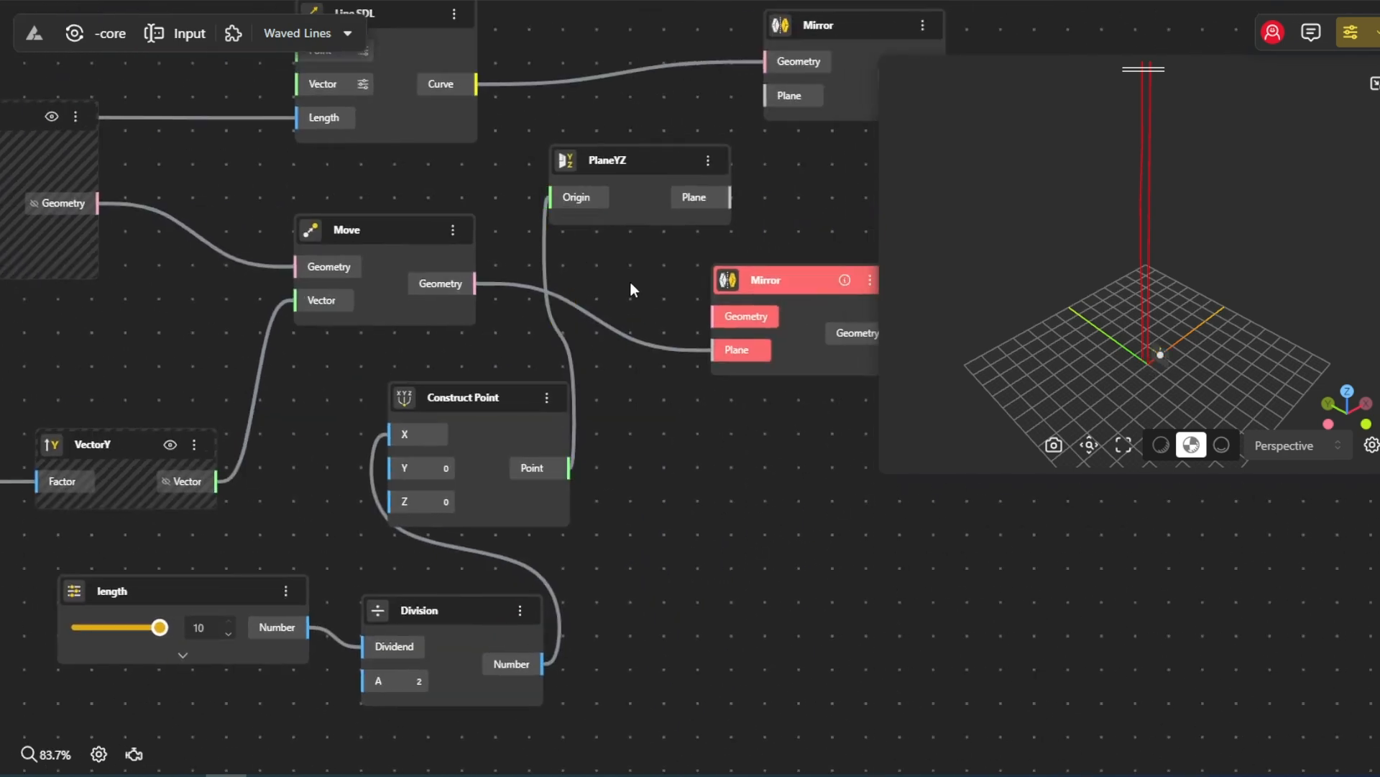
# - Wire Move's Geometry output to the lower Mirror's Geometry input and PlaneYZ's Plane output to both Mirror nodes' Plane inputs
pyautogui.moveTo(476, 283); pyautogui.dragTo(745, 316)
pyautogui.moveTo(729, 197); pyautogui.dragTo(767, 96)
pyautogui.moveTo(786, 171); pyautogui.dragTo(589, 249)
pyautogui.moveTo(1071, 324); pyautogui.dragTo(637, 273)
# - Add a Loft Surface node after the Mirror nodes and extend it to four curve inputs
pyautogui.scroll(-2, 576, 292)
pyautogui.doubleClick(606, 256)
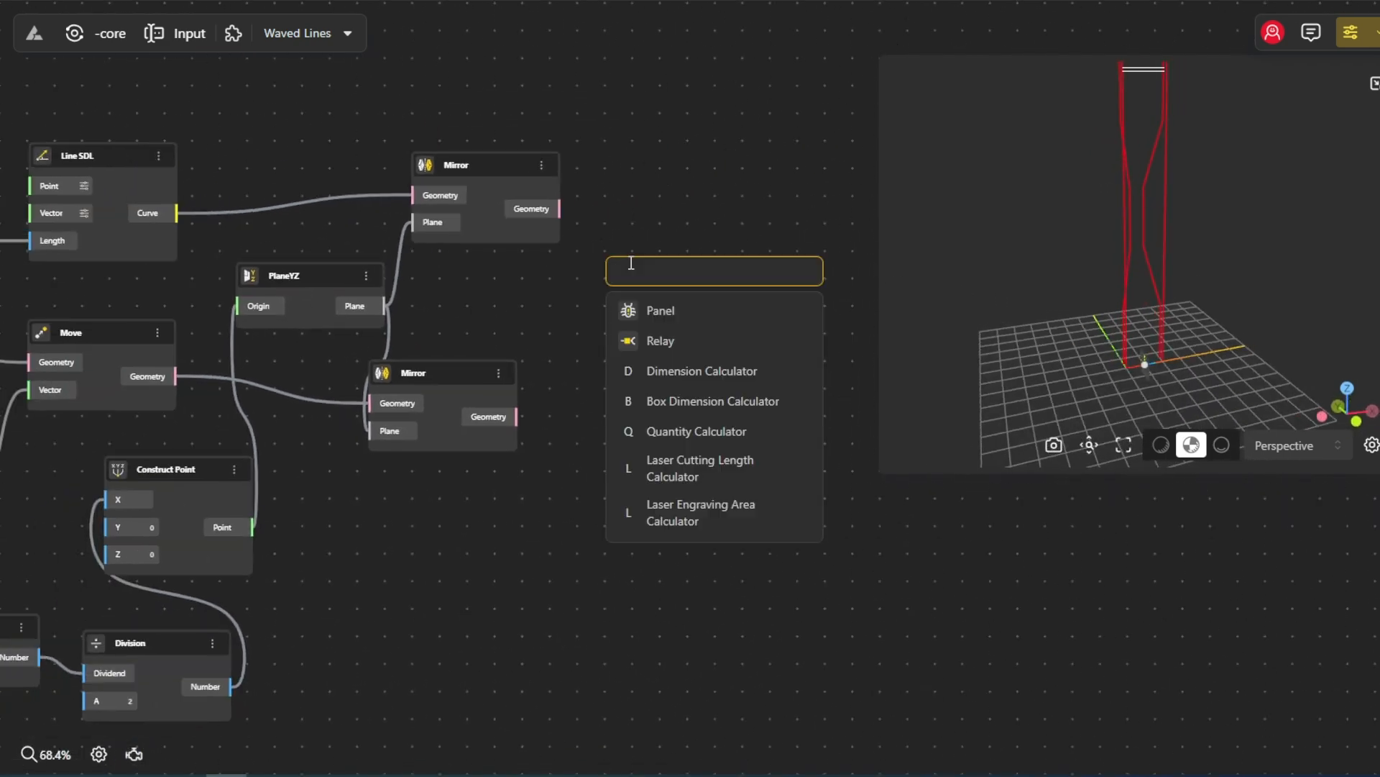
pyautogui.write('loft')
pyautogui.click(674, 309)
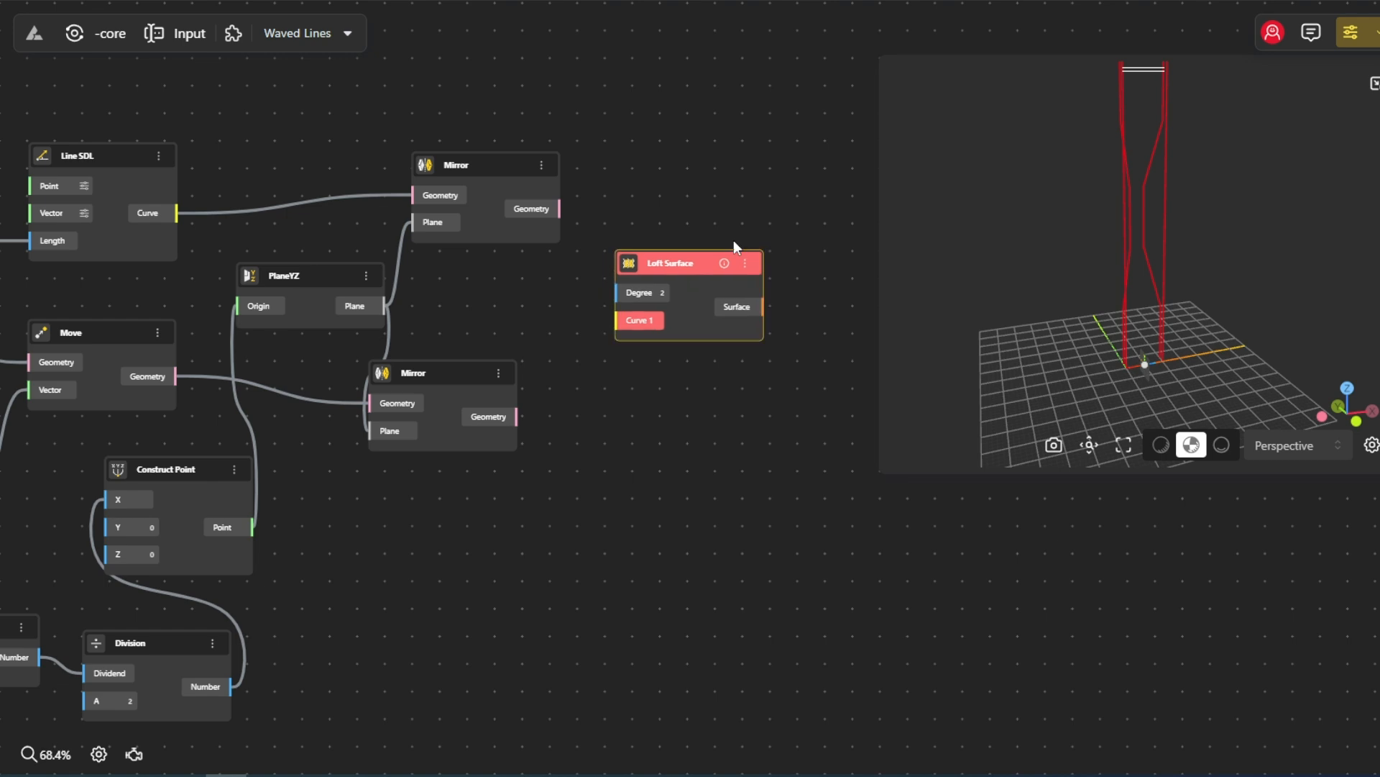
pyautogui.moveTo(730, 260); pyautogui.dragTo(810, 188)
pyautogui.moveTo(718, 249)
pyautogui.click(705, 287)
pyautogui.click(710, 316)
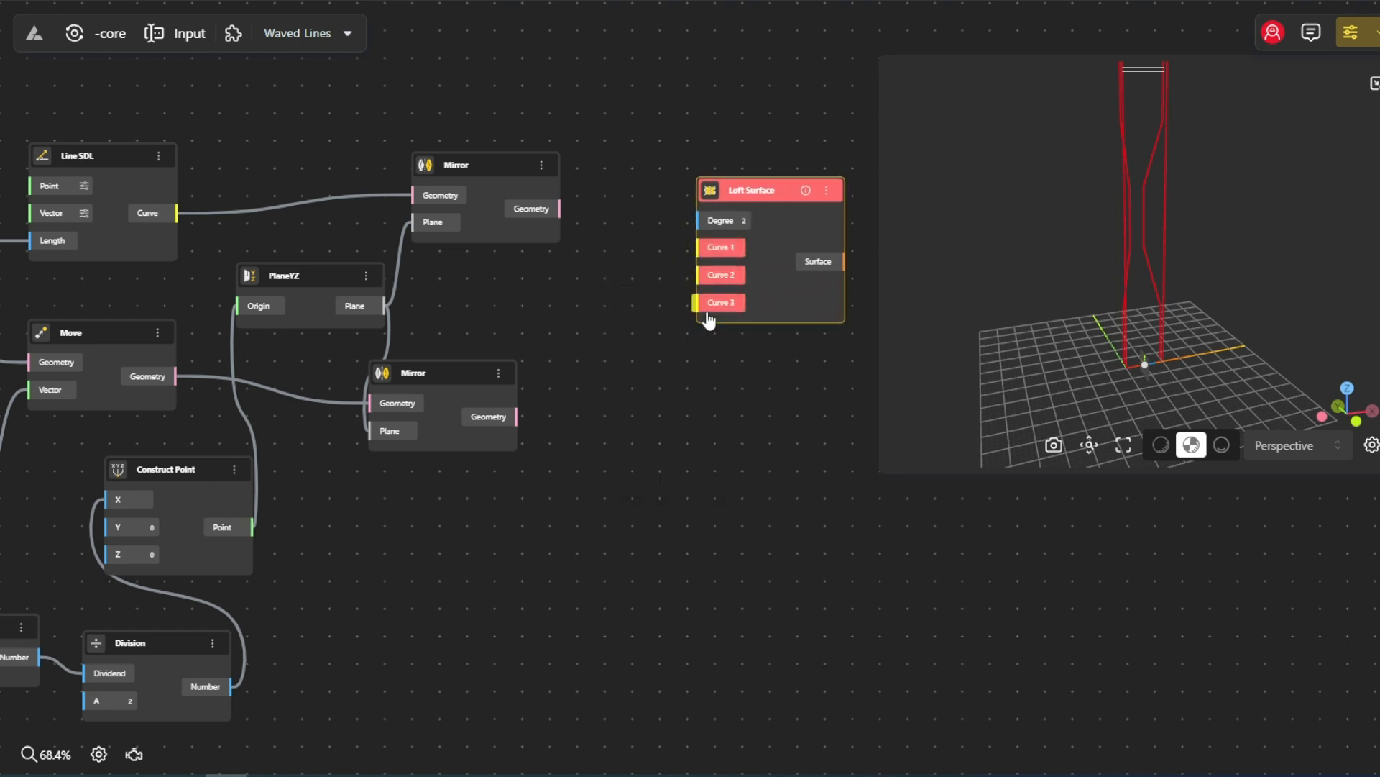
pyautogui.click(710, 343)
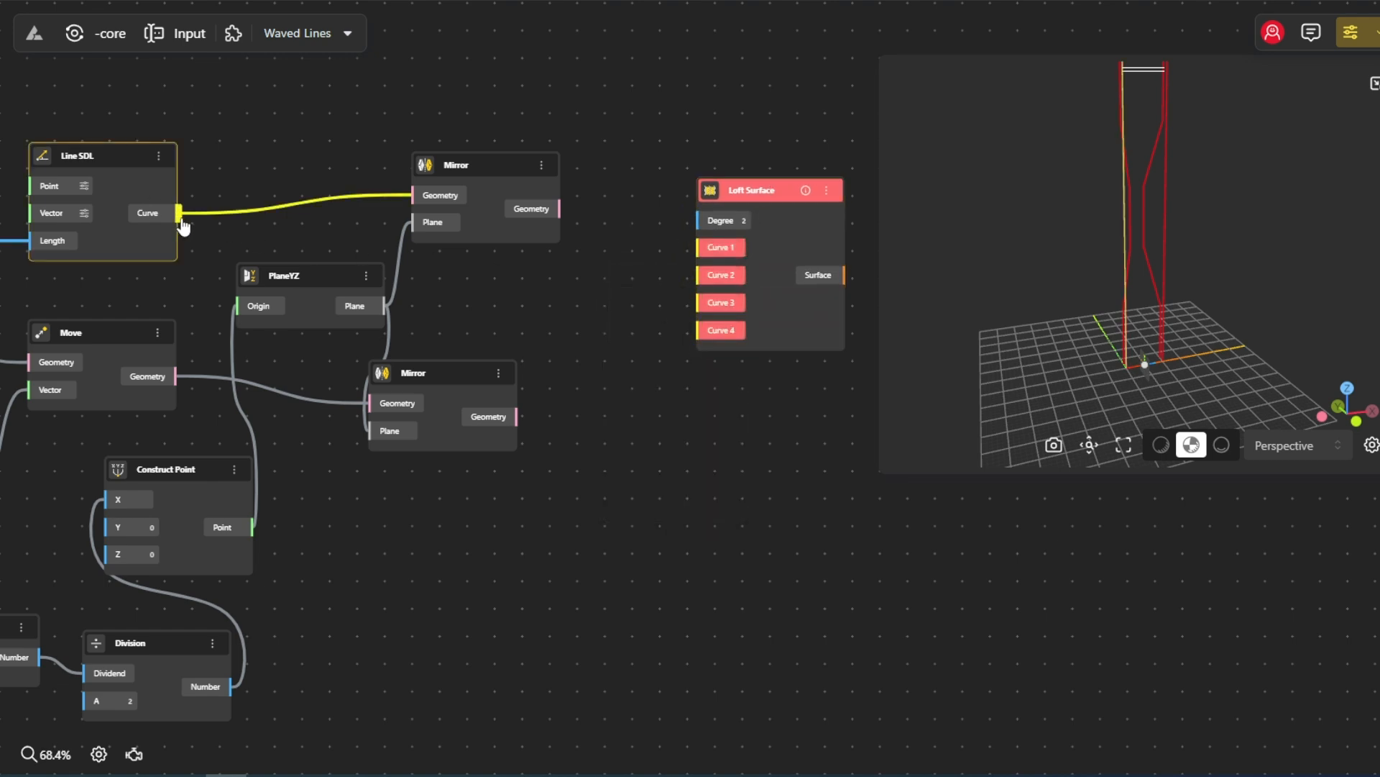
# - Wire Line SDL, Move, the lower Mirror and the upper Mirror to the Loft Surface's Curve 1, 2, 3 and 4 inputs respectively
pyautogui.moveTo(182, 220); pyautogui.dragTo(701, 247)
pyautogui.click(515, 179)
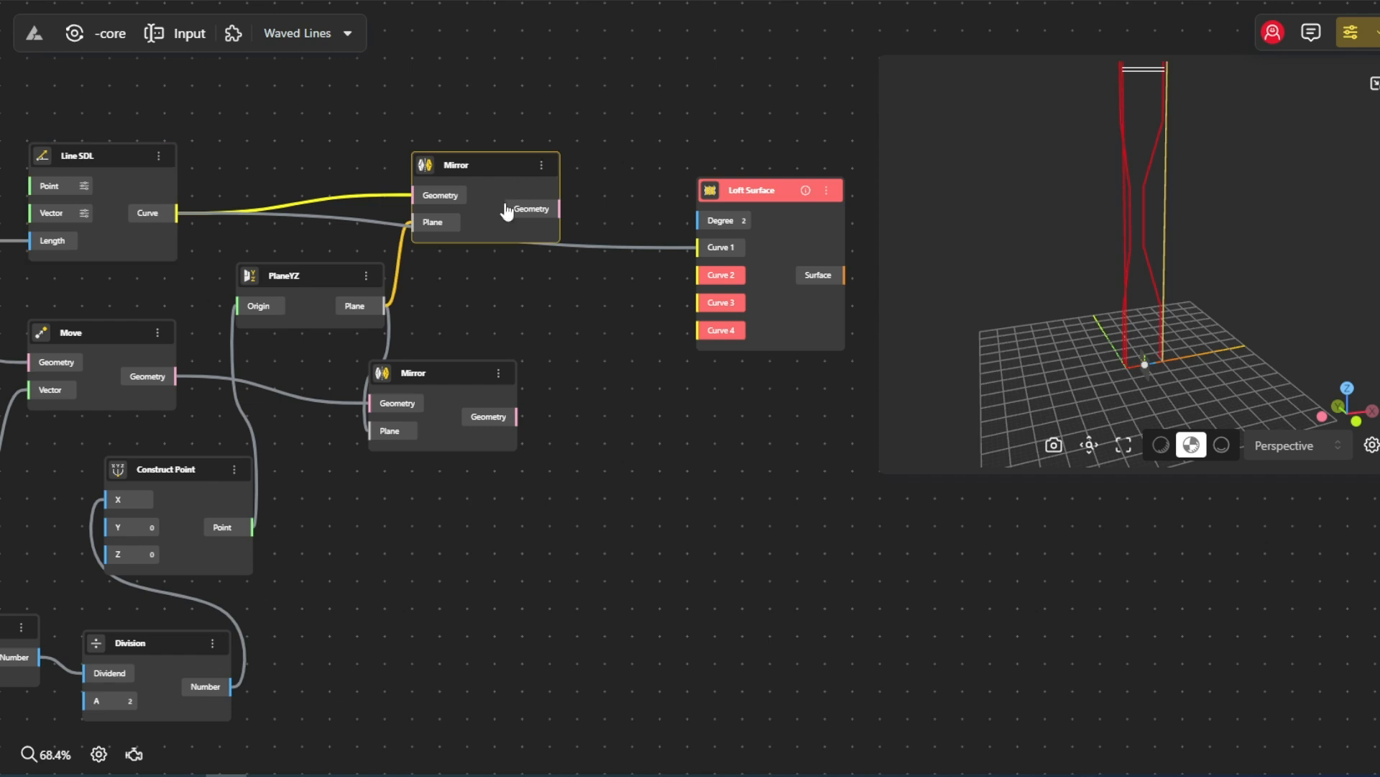
pyautogui.click(142, 352)
pyautogui.moveTo(175, 376); pyautogui.dragTo(702, 276)
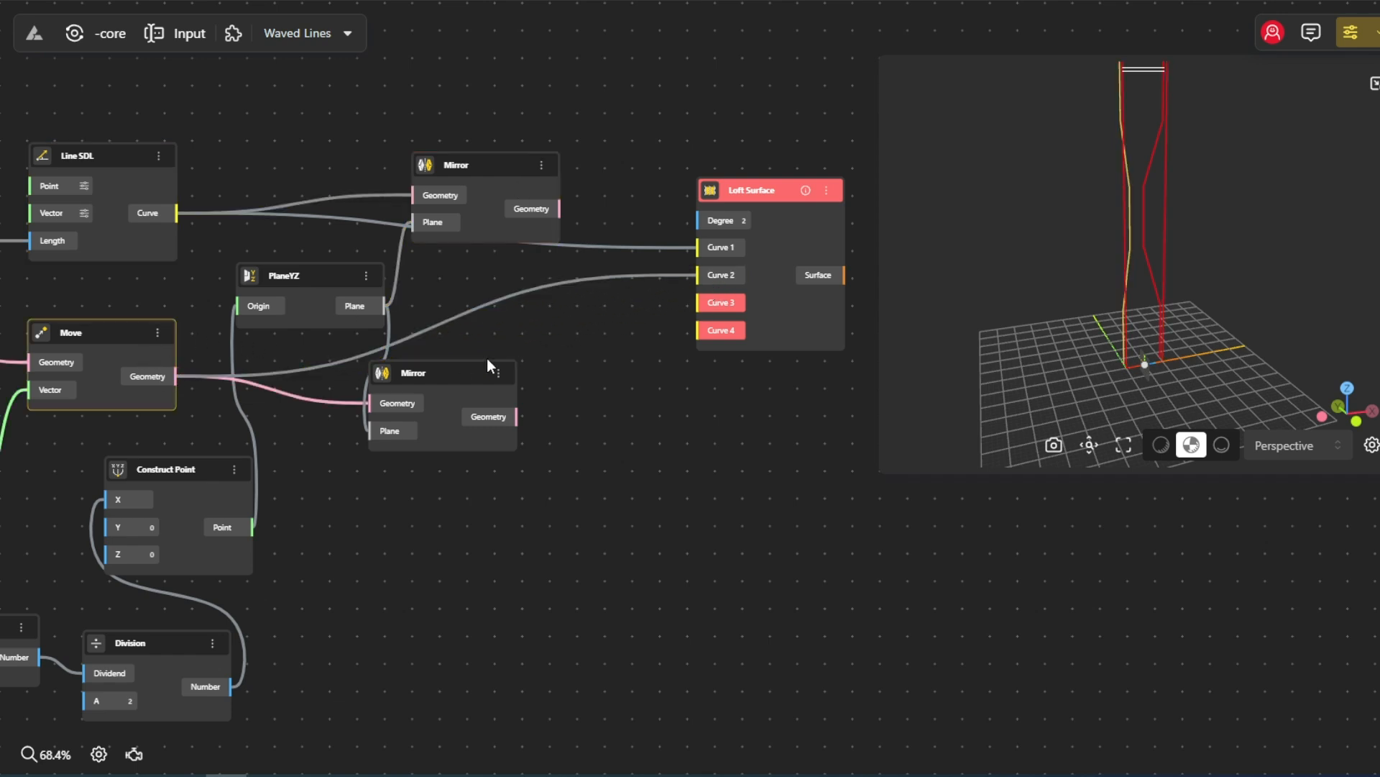
pyautogui.click(481, 395)
pyautogui.moveTo(517, 417); pyautogui.dragTo(701, 302)
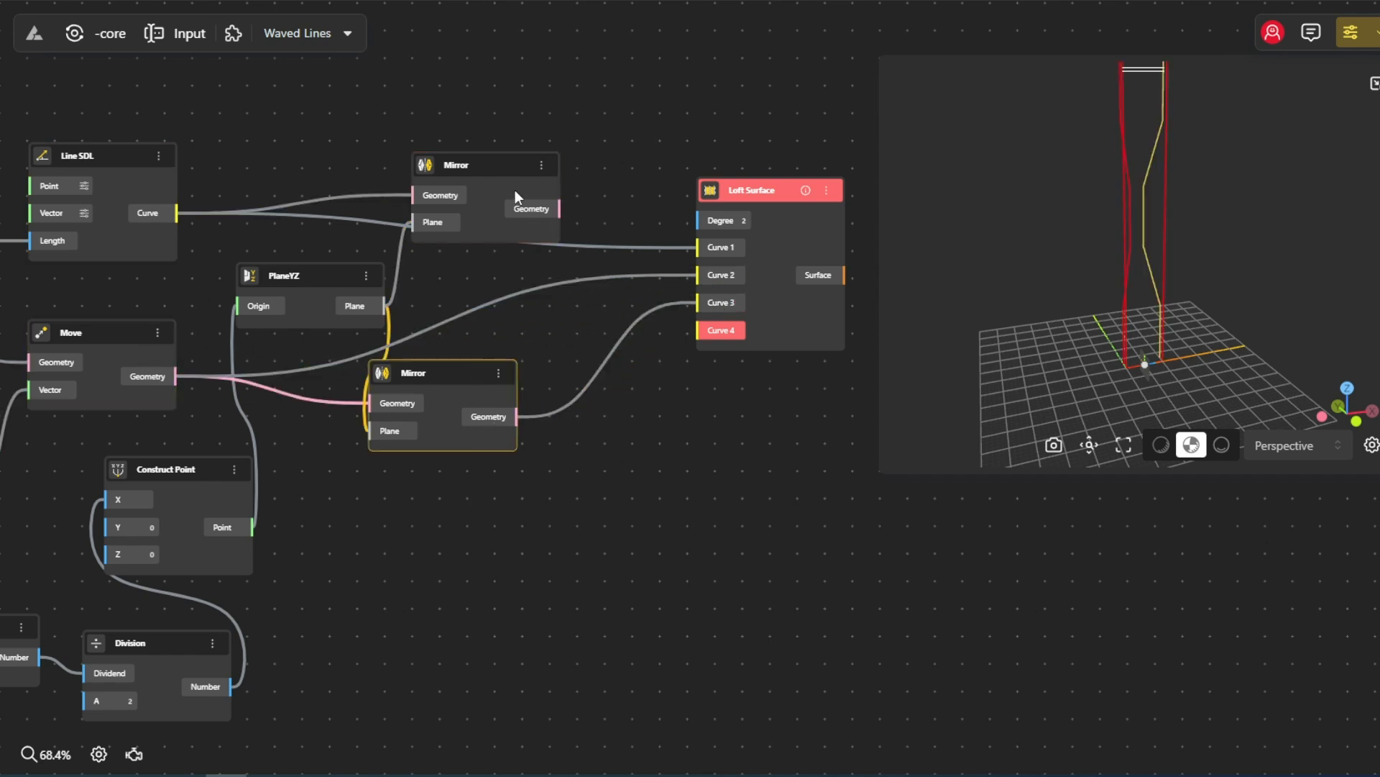
pyautogui.click(515, 194)
pyautogui.moveTo(560, 208); pyautogui.dragTo(702, 333)
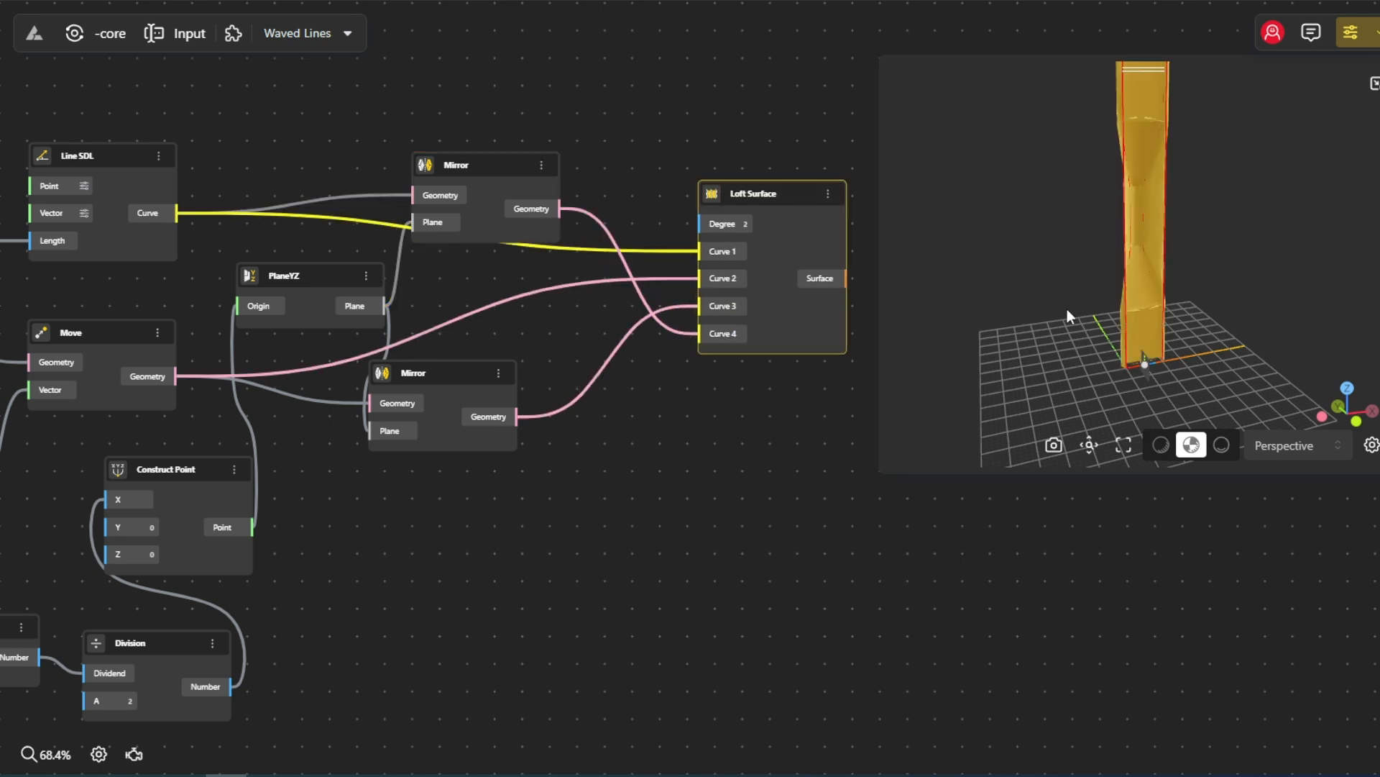
# - Add an Extrude Curve node below the lower Mirror node
pyautogui.moveTo(1067, 309)
pyautogui.mouseDown()
pyautogui.moveTo(1215, 326)
pyautogui.moveTo(1212, 305)
pyautogui.moveTo(1172, 321)
pyautogui.mouseUp()
pyautogui.scroll(-3, 472, 537)
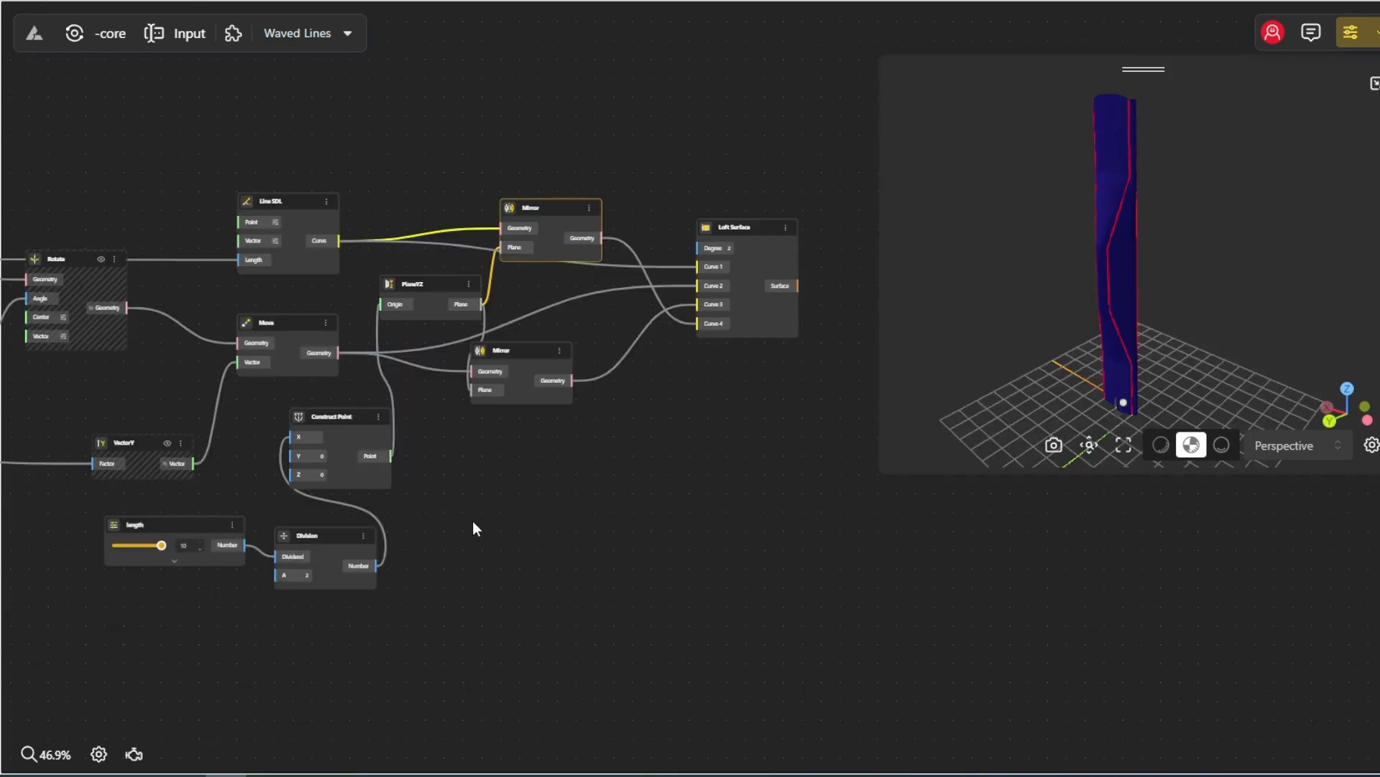
pyautogui.scroll(1, 503, 513)
pyautogui.doubleClick(503, 513)
pyautogui.write('e')
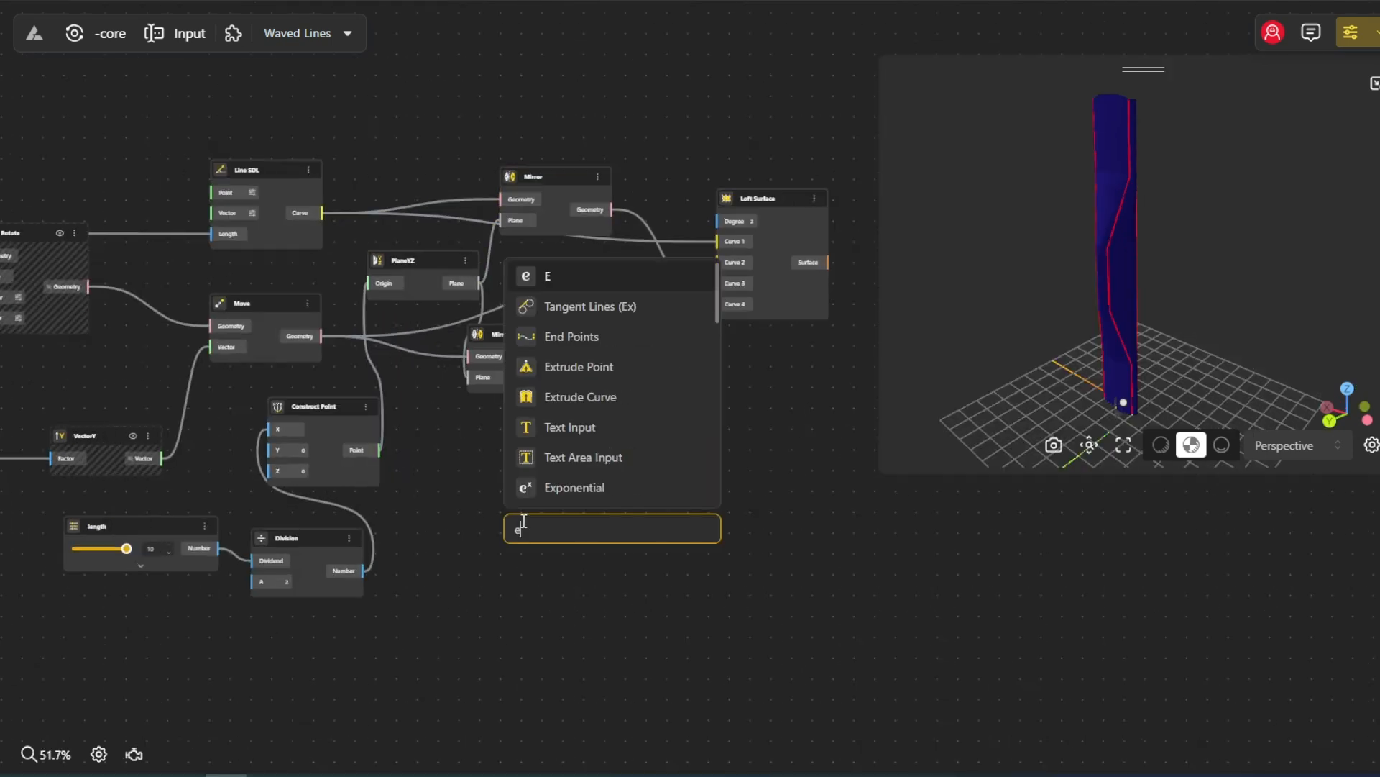
pyautogui.write('xtr')
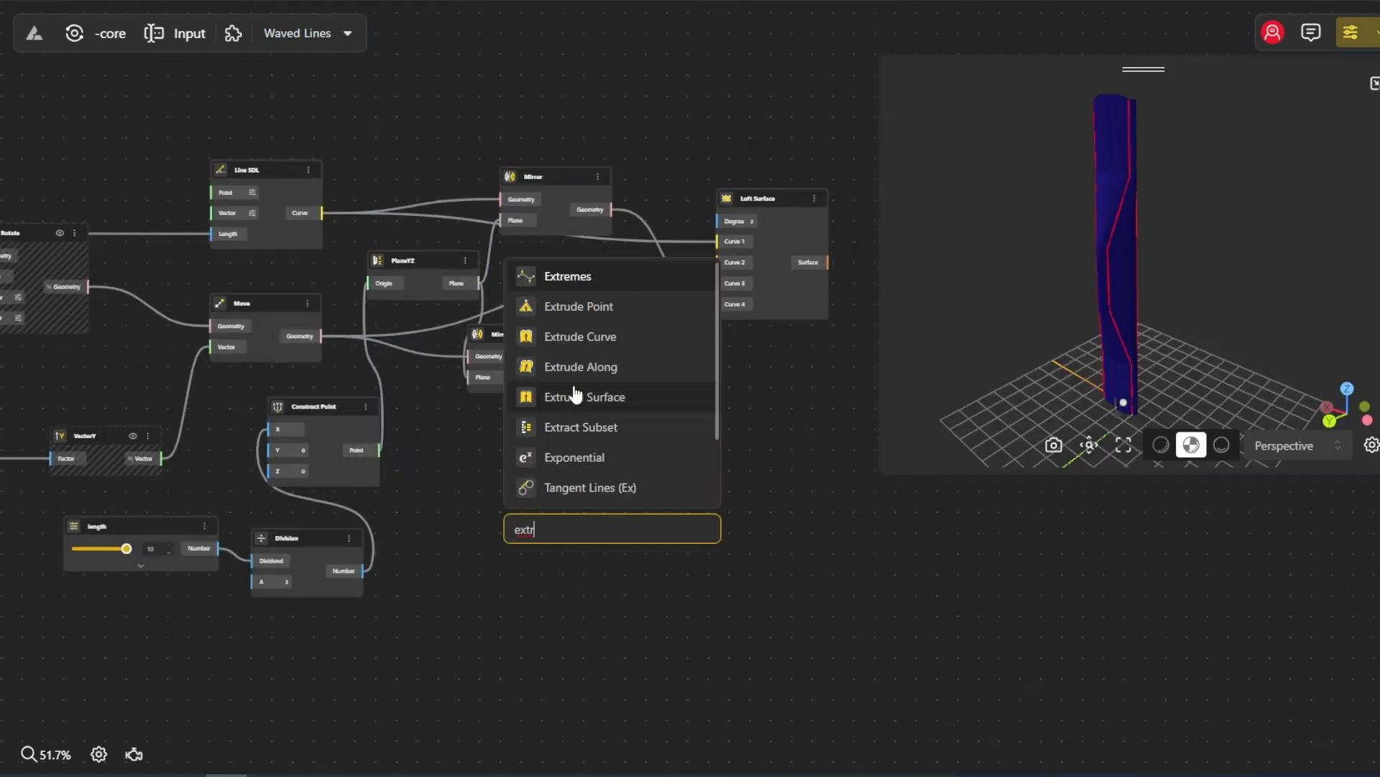
pyautogui.click(595, 338)
pyautogui.moveTo(563, 541); pyautogui.dragTo(619, 498)
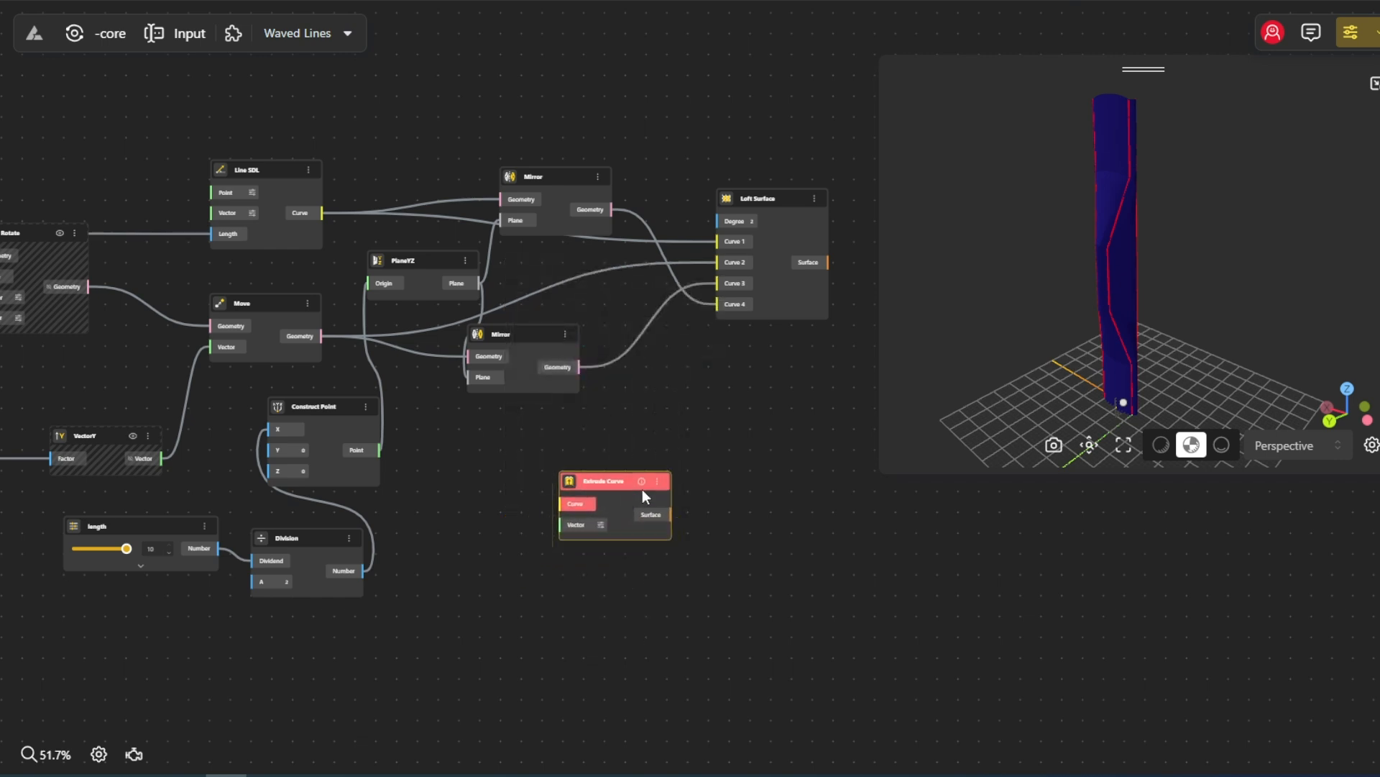
pyautogui.moveTo(899, 375); pyautogui.dragTo(951, 373)
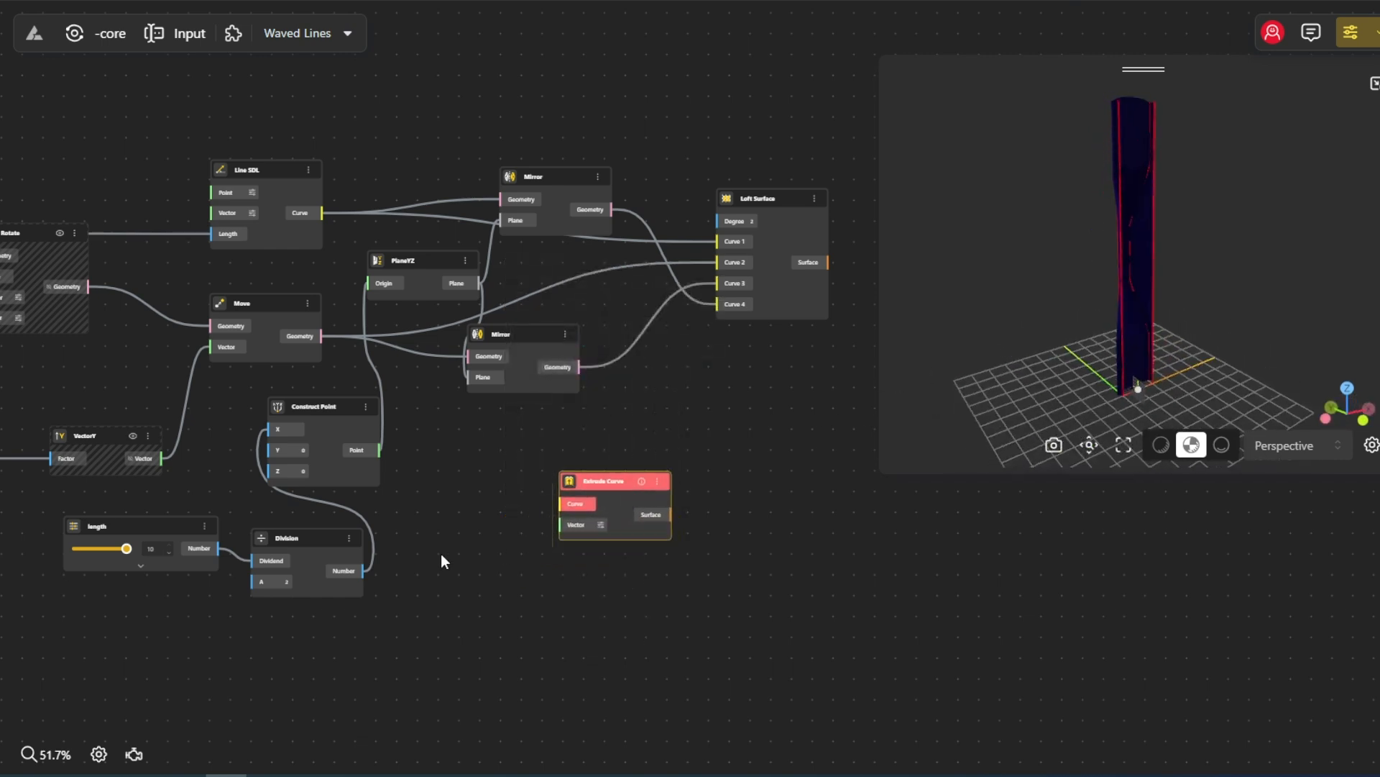
pyautogui.moveTo(618, 505); pyautogui.dragTo(668, 490)
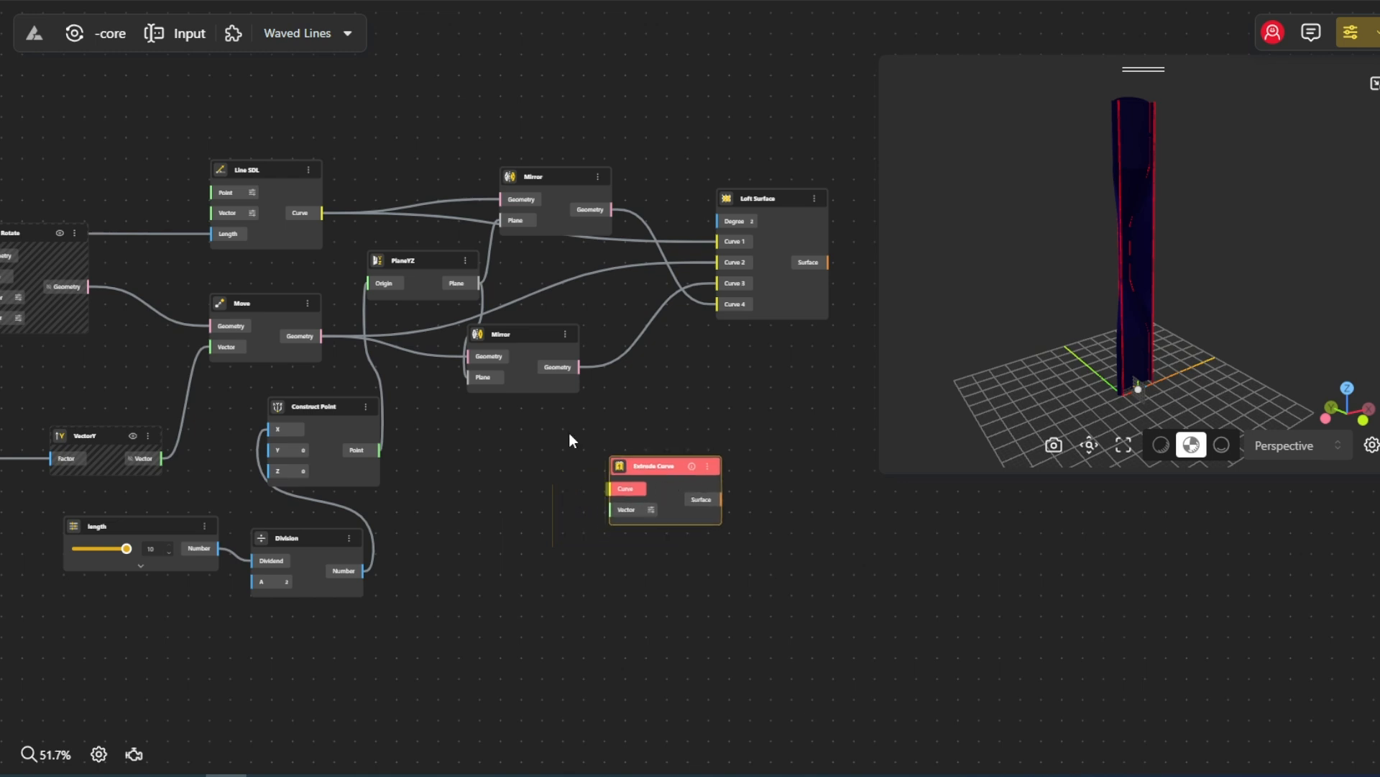
# - Wire Line SDL's Curve output to the Extrude Curve node's Curve input
pyautogui.click(286, 317)
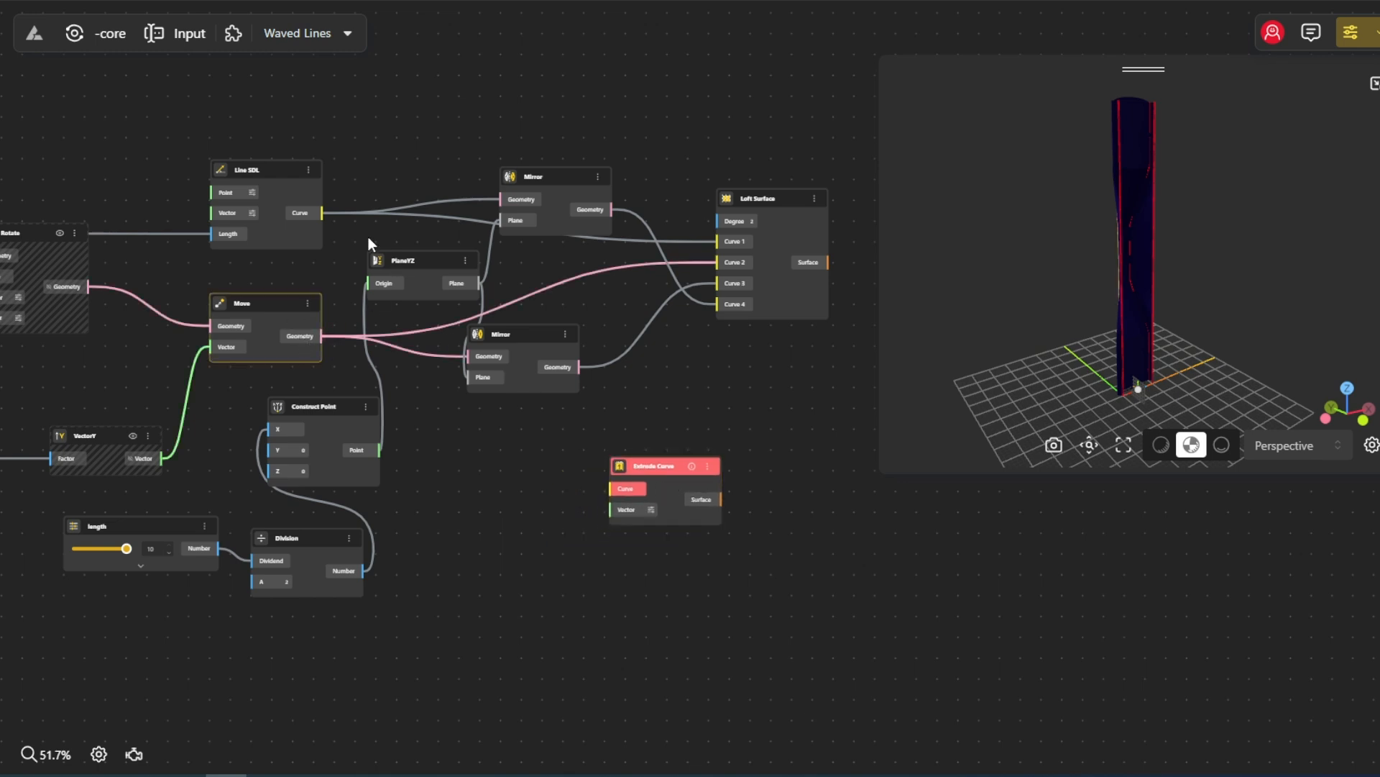
pyautogui.click(292, 190)
pyautogui.moveTo(322, 213); pyautogui.dragTo(623, 489)
# - Add a VectorX node driven by the length slider and wire its Vector output to Extrude Curve's Vector input
pyautogui.doubleClick(518, 569)
pyautogui.write('vect')
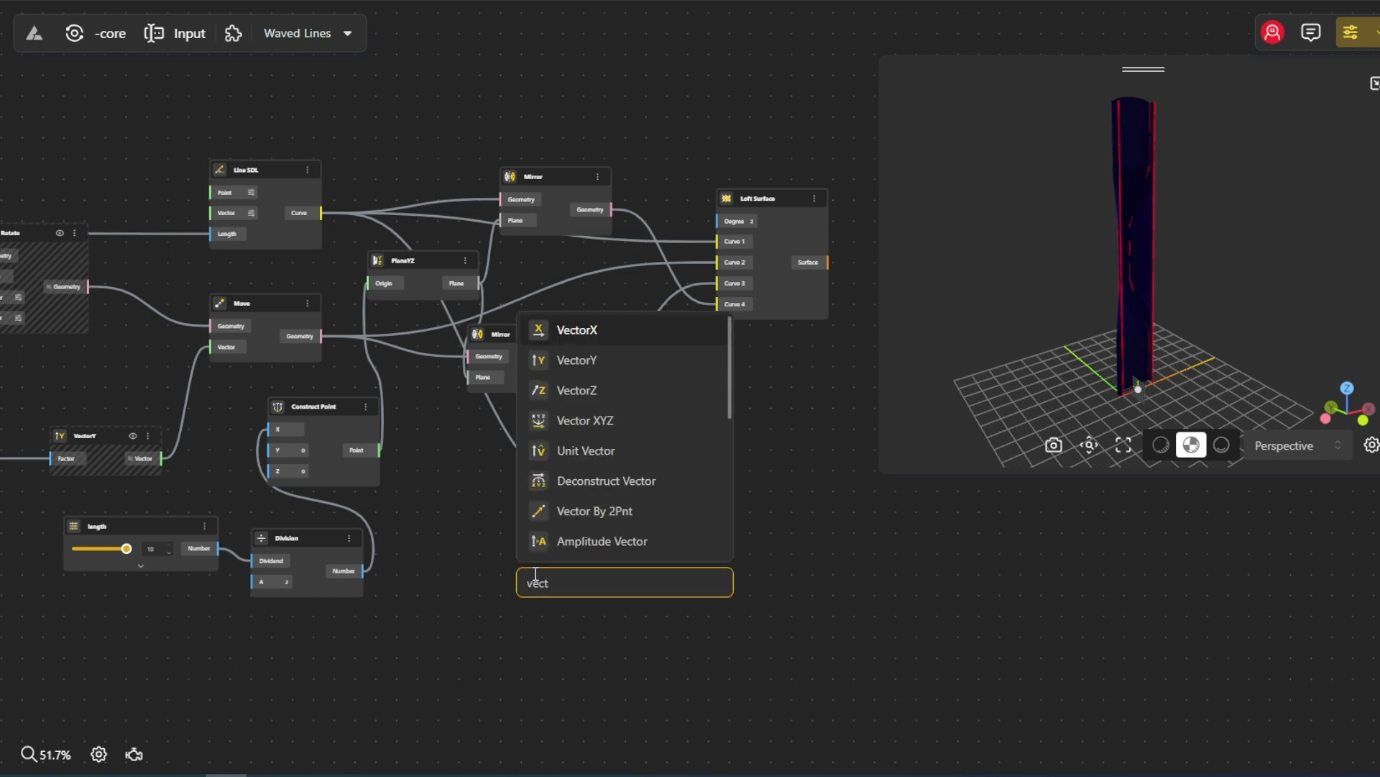
pyautogui.press('Return')
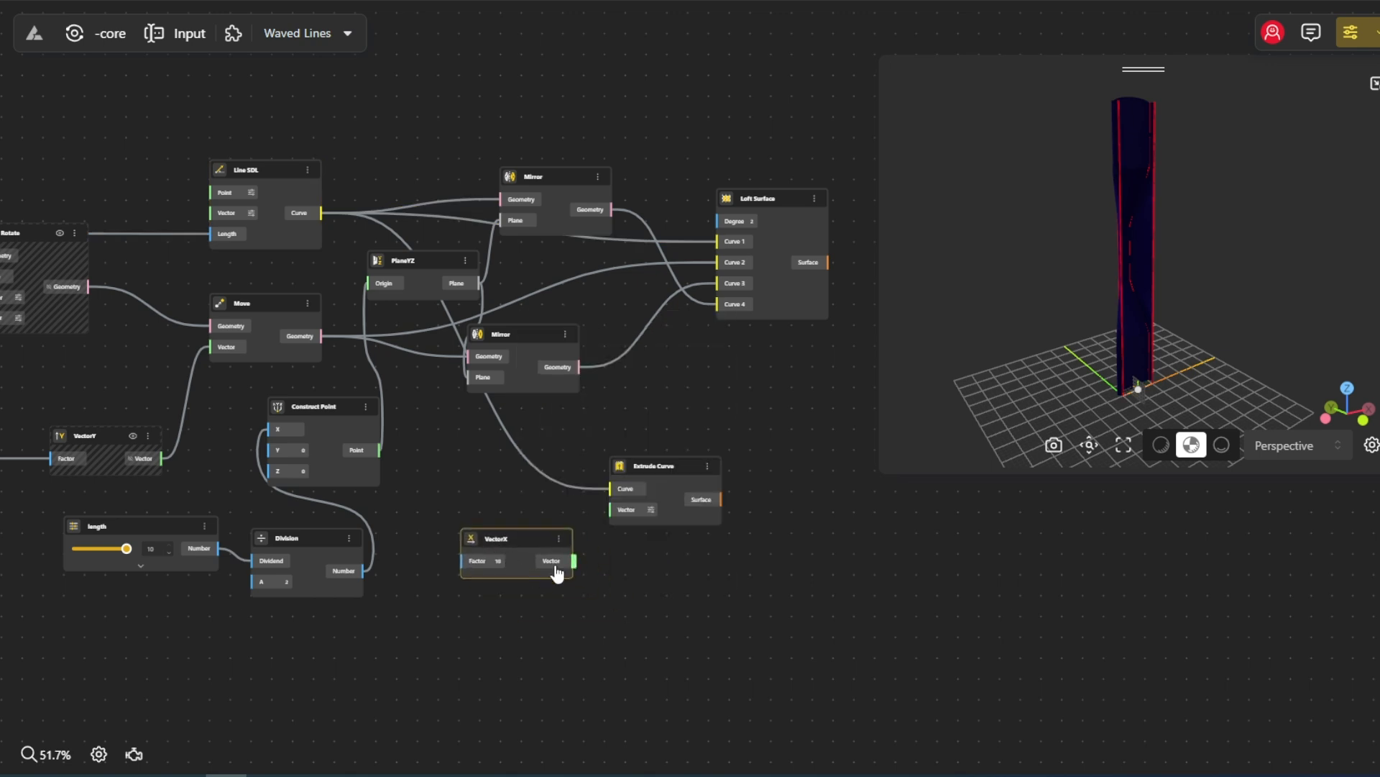
pyautogui.scroll(2, 558, 572)
pyautogui.moveTo(574, 560); pyautogui.dragTo(610, 510)
pyautogui.moveTo(363, 572); pyautogui.dragTo(461, 561)
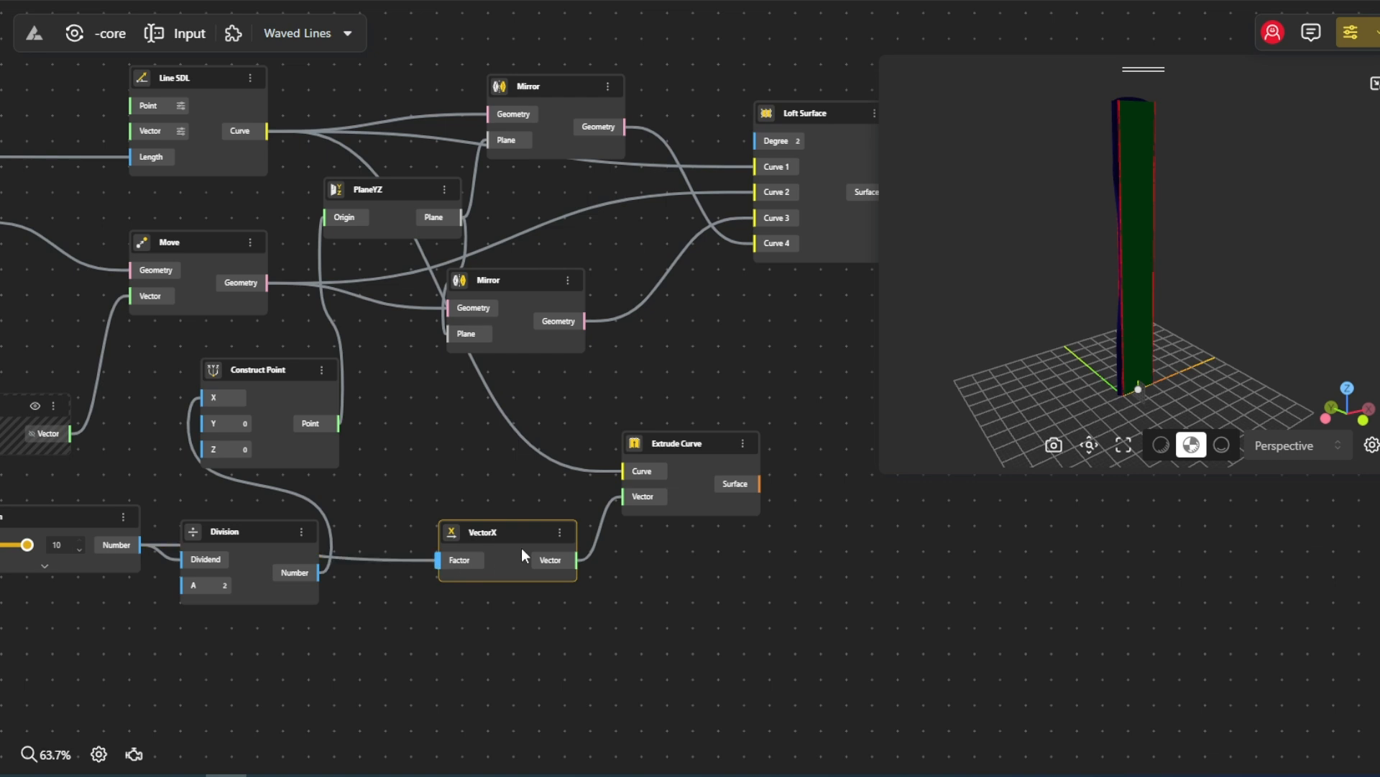
pyautogui.click(692, 468)
pyautogui.moveTo(726, 381); pyautogui.dragTo(593, 442)
pyautogui.scroll(-1, 593, 440)
pyautogui.moveTo(955, 312); pyautogui.dragTo(955, 348)
pyautogui.click(749, 440)
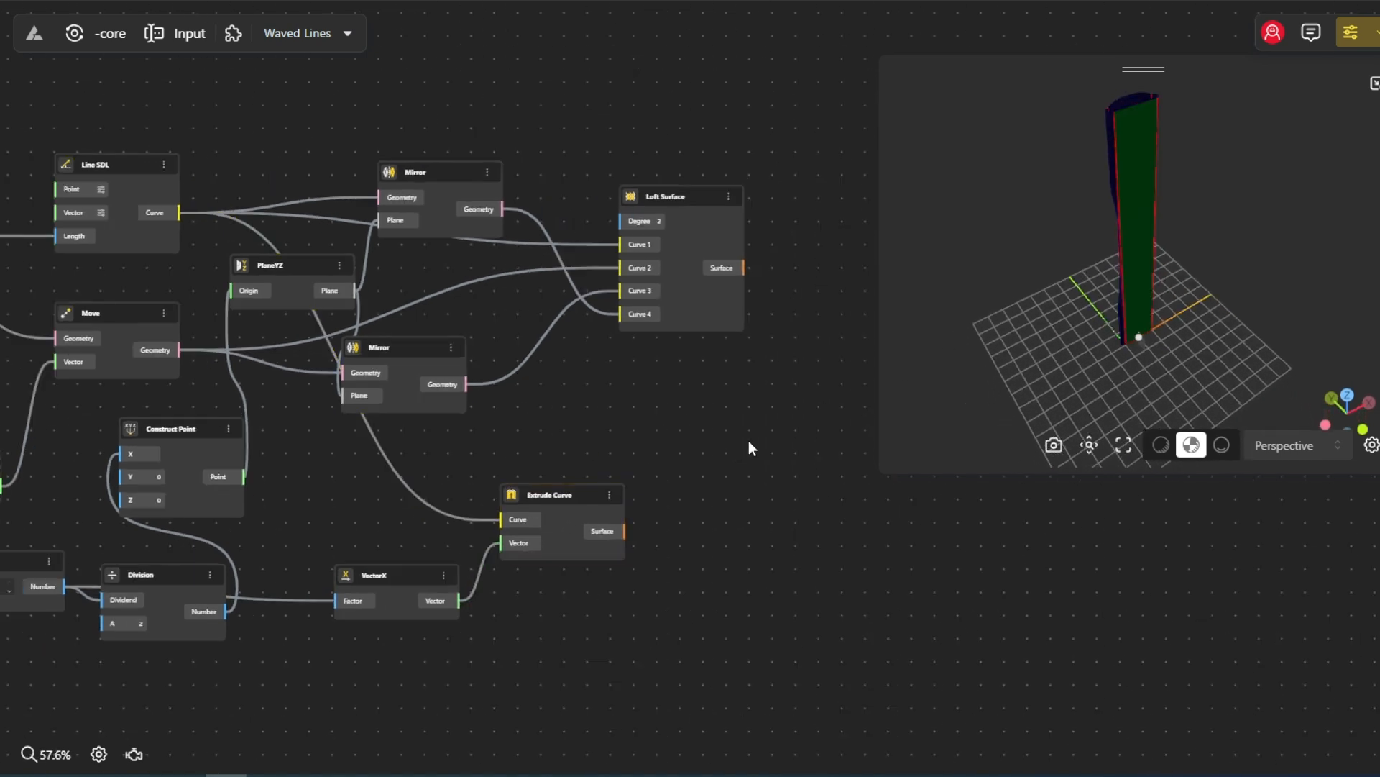
# - Add a Move node in the empty canvas area beyond the Loft Surface and Extrude Curve nodes
pyautogui.moveTo(749, 440); pyautogui.dragTo(642, 441, button='right')
pyautogui.write('move')
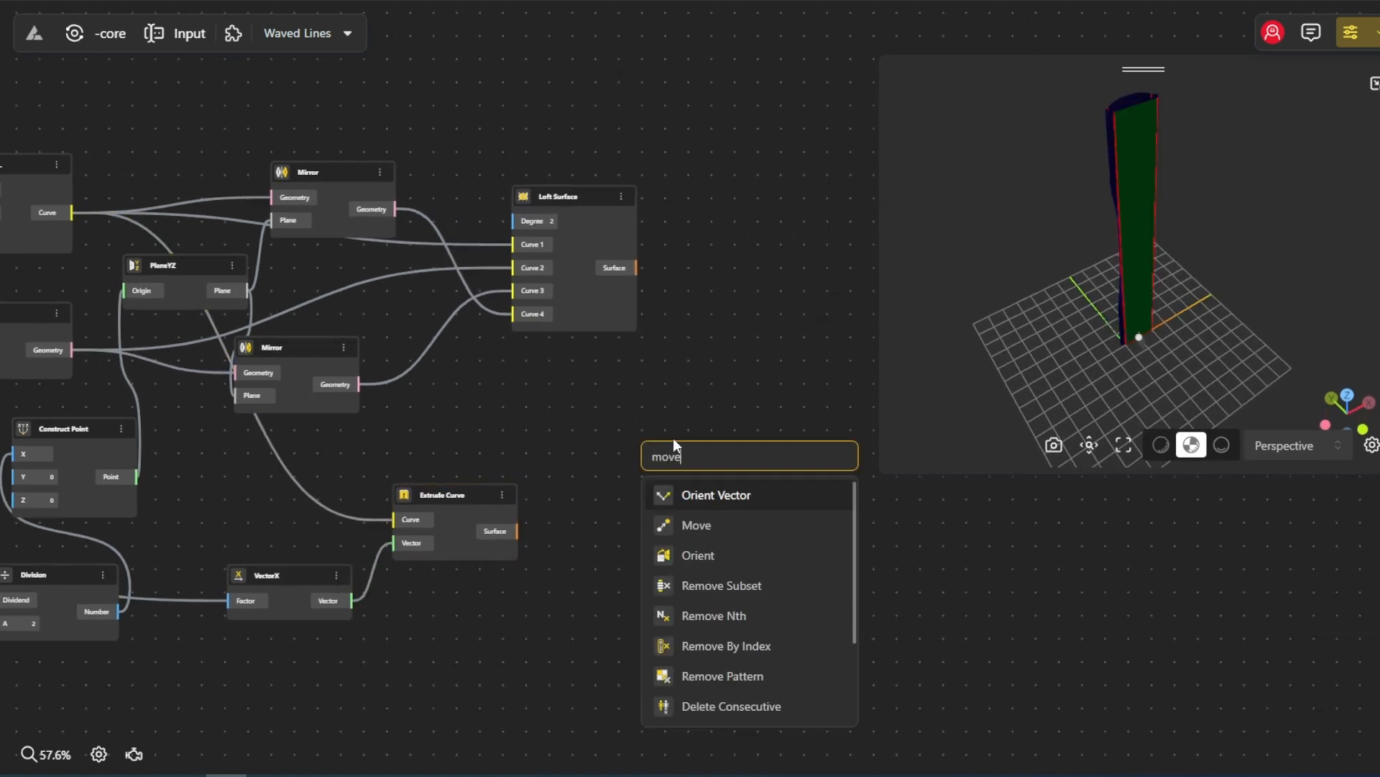
pyautogui.click(727, 527)
pyautogui.moveTo(712, 388); pyautogui.dragTo(563, 395)
pyautogui.scroll(-2, 564, 395)
pyautogui.moveTo(556, 453); pyautogui.dragTo(693, 326)
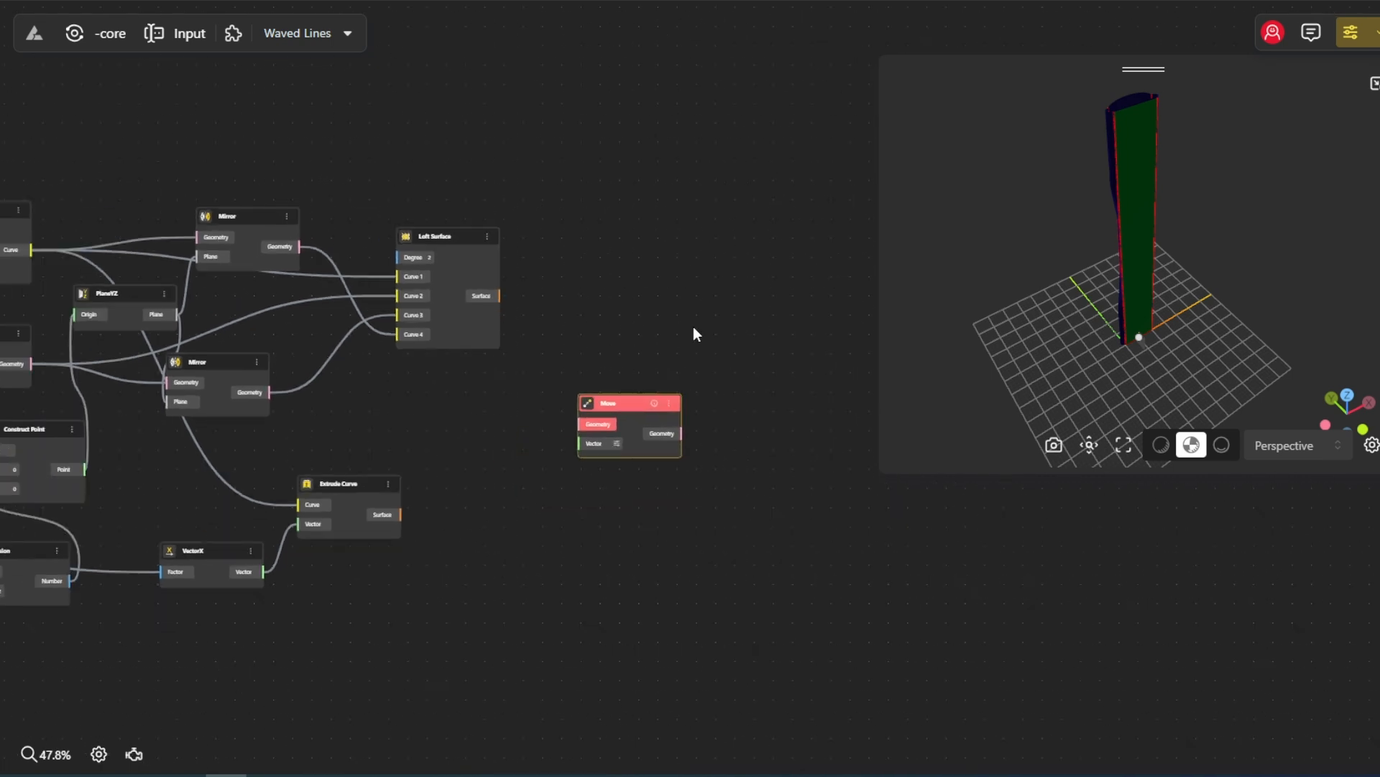
# - Add a VectorZ node below the new Move node
pyautogui.rightClick(558, 459)
pyautogui.write('vect')
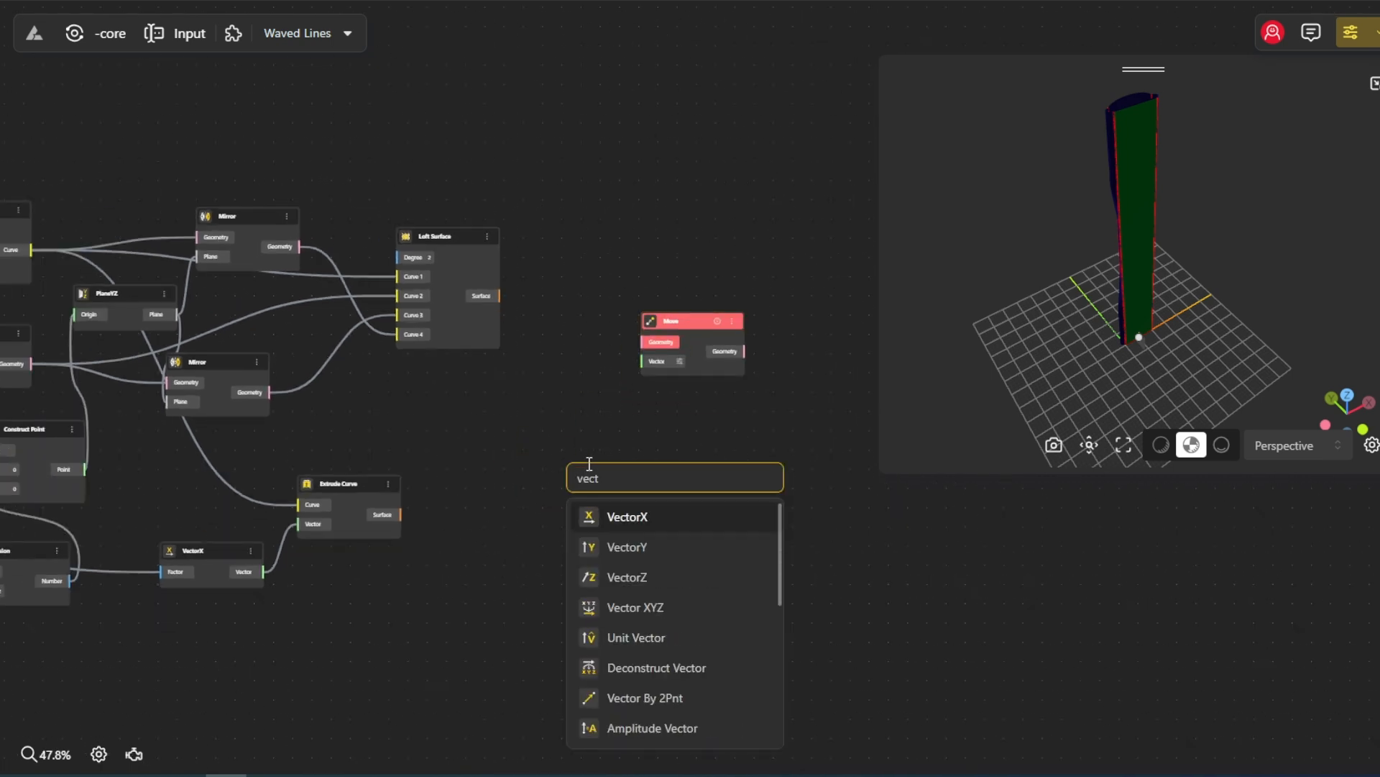
pyautogui.click(634, 577)
# - Wire the Surface outputs of Loft Surface and Extrude Curve to the new Move node's Geometry input
pyautogui.scroll(2, 633, 474)
pyautogui.moveTo(465, 267); pyautogui.dragTo(351, 523)
pyautogui.scroll(-2, 454, 393)
# - Drive VectorZ's Factor from the node fed by the height slider and wire its Vector output to the new Move node's Vector input
pyautogui.scroll(-4, 452, 387)
pyautogui.moveTo(22, 363); pyautogui.dragTo(243, 414, button='middle')
pyautogui.scroll(-1, 243, 414)
pyautogui.moveTo(150, 391); pyautogui.dragTo(201, 404, button='middle')
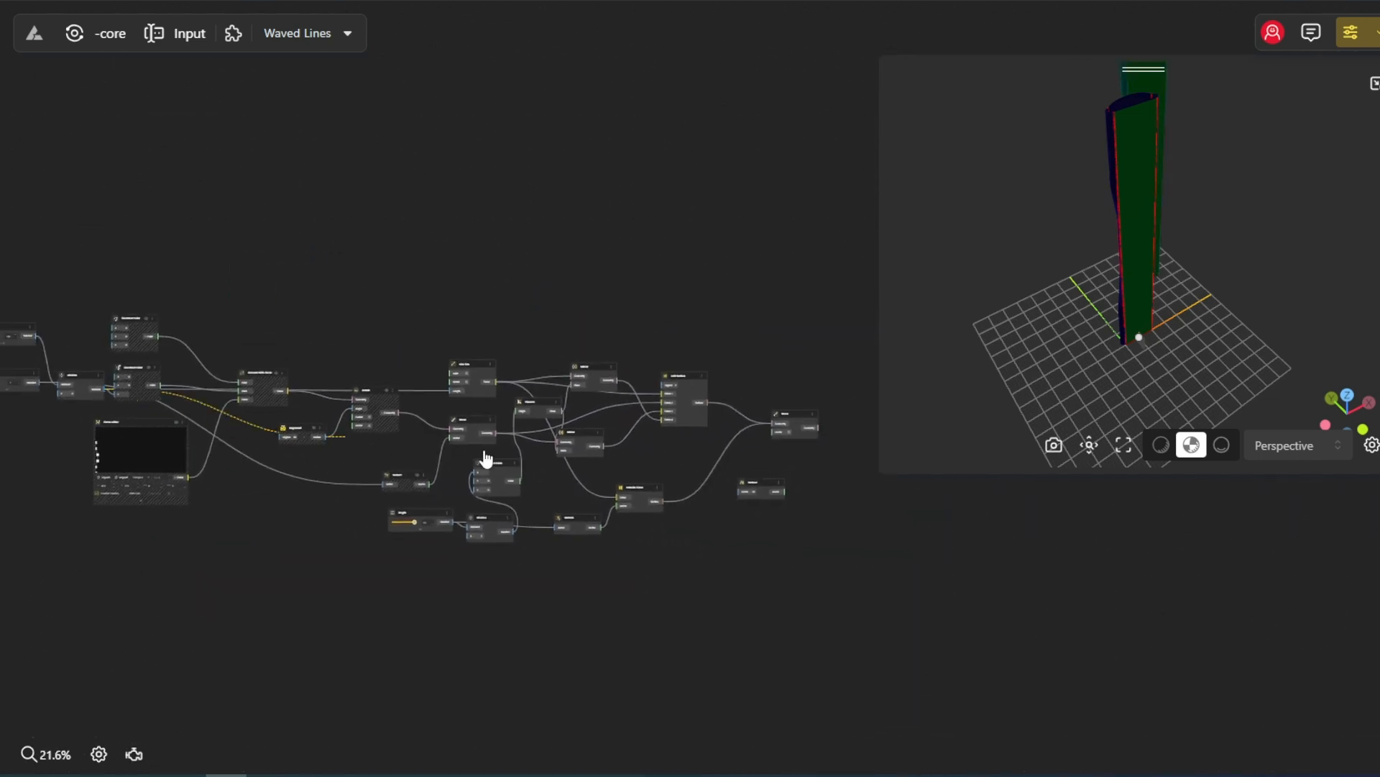
pyautogui.scroll(6, 767, 459)
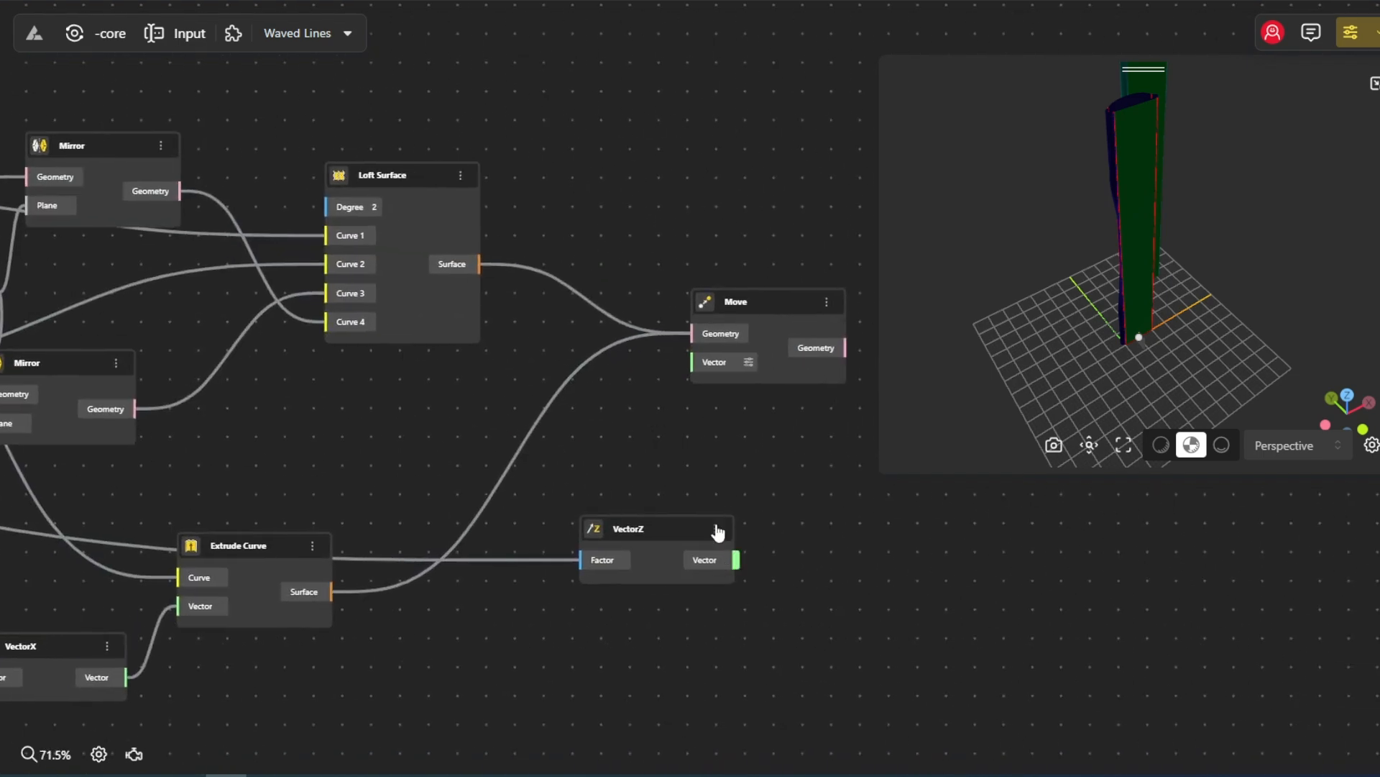
pyautogui.moveTo(736, 559); pyautogui.dragTo(692, 361)
# - Rearrange the VectorZ, Loft Surface and Extrude Curve nodes into a compact layout just before the Move node
pyautogui.moveTo(644, 529); pyautogui.dragTo(546, 428)
pyautogui.moveTo(1147, 247); pyautogui.dragTo(1145, 363)
pyautogui.scroll(-2, 551, 389)
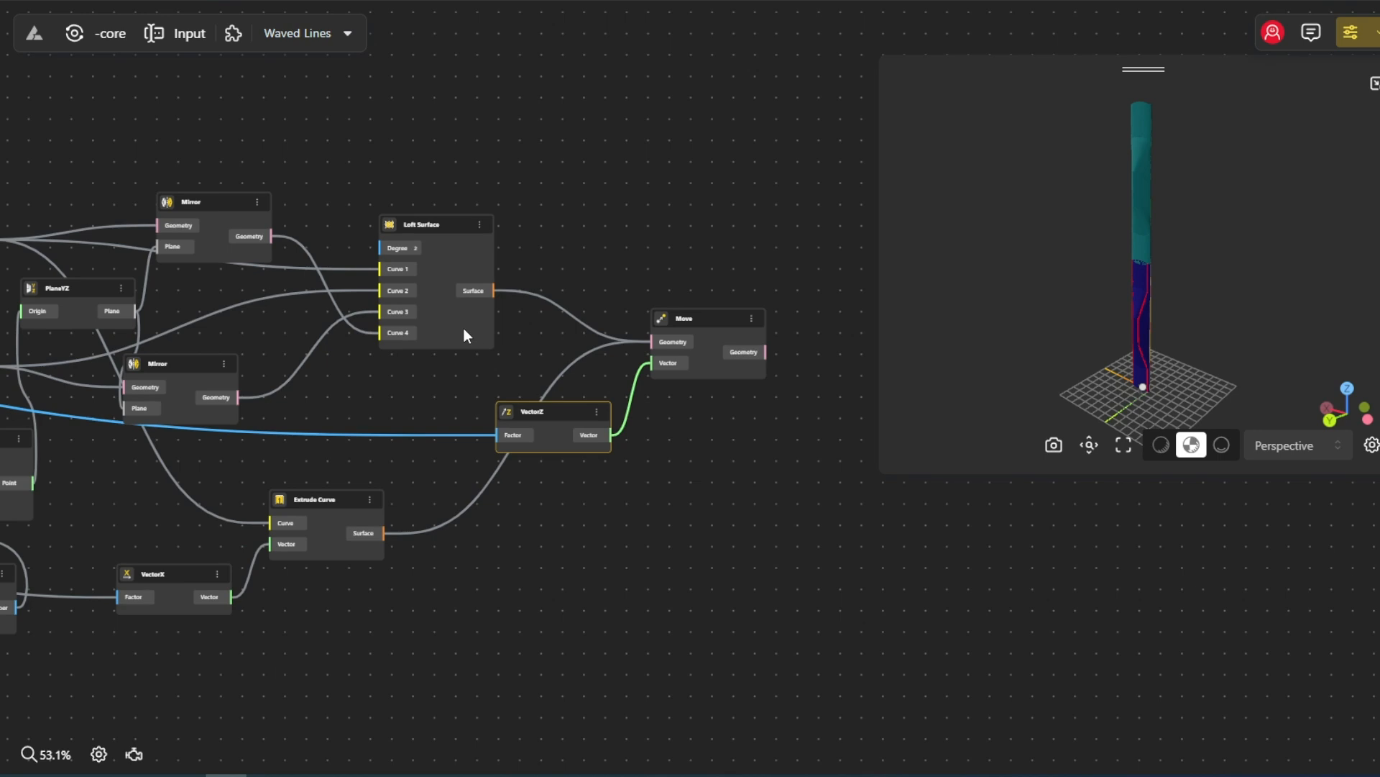
pyautogui.moveTo(464, 335); pyautogui.dragTo(575, 289)
pyautogui.moveTo(553, 424); pyautogui.dragTo(434, 396)
pyautogui.moveTo(329, 502); pyautogui.dragTo(617, 467)
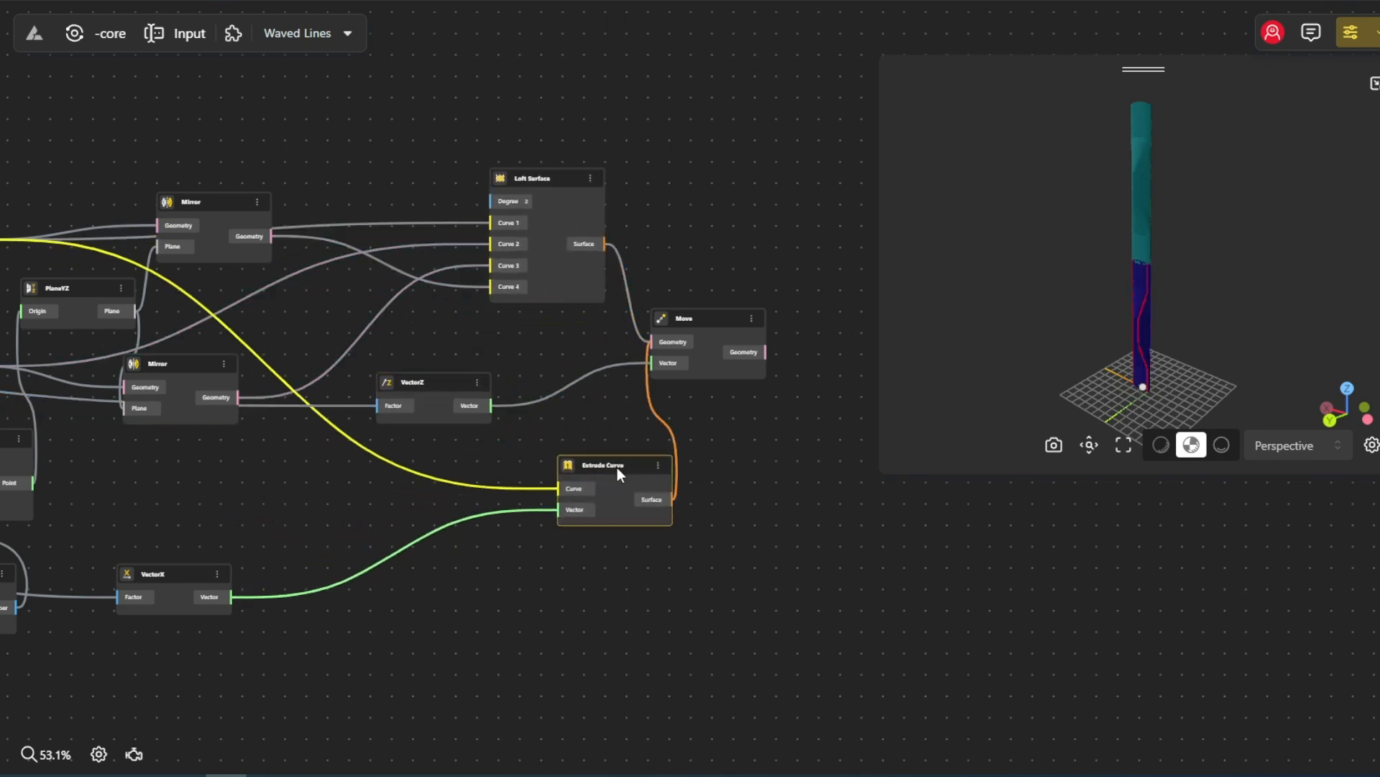
# - Move the length slider node beneath the thickness slider at the start of the graph
pyautogui.scroll(-6, 302, 296)
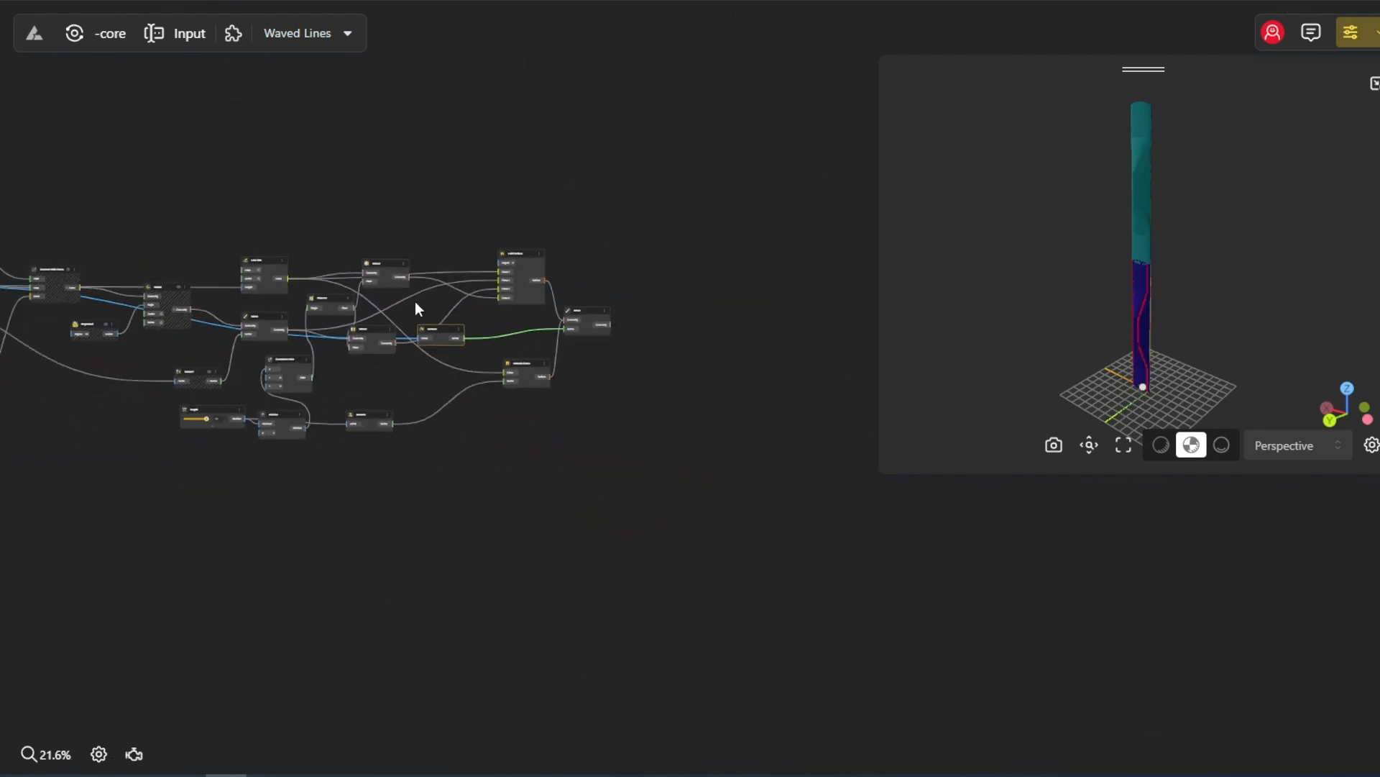
pyautogui.moveTo(345, 339); pyautogui.dragTo(424, 339, button='middle')
pyautogui.scroll(-2, 293, 393)
pyautogui.moveTo(305, 404); pyautogui.dragTo(400, 386, button='middle')
pyautogui.click(378, 391)
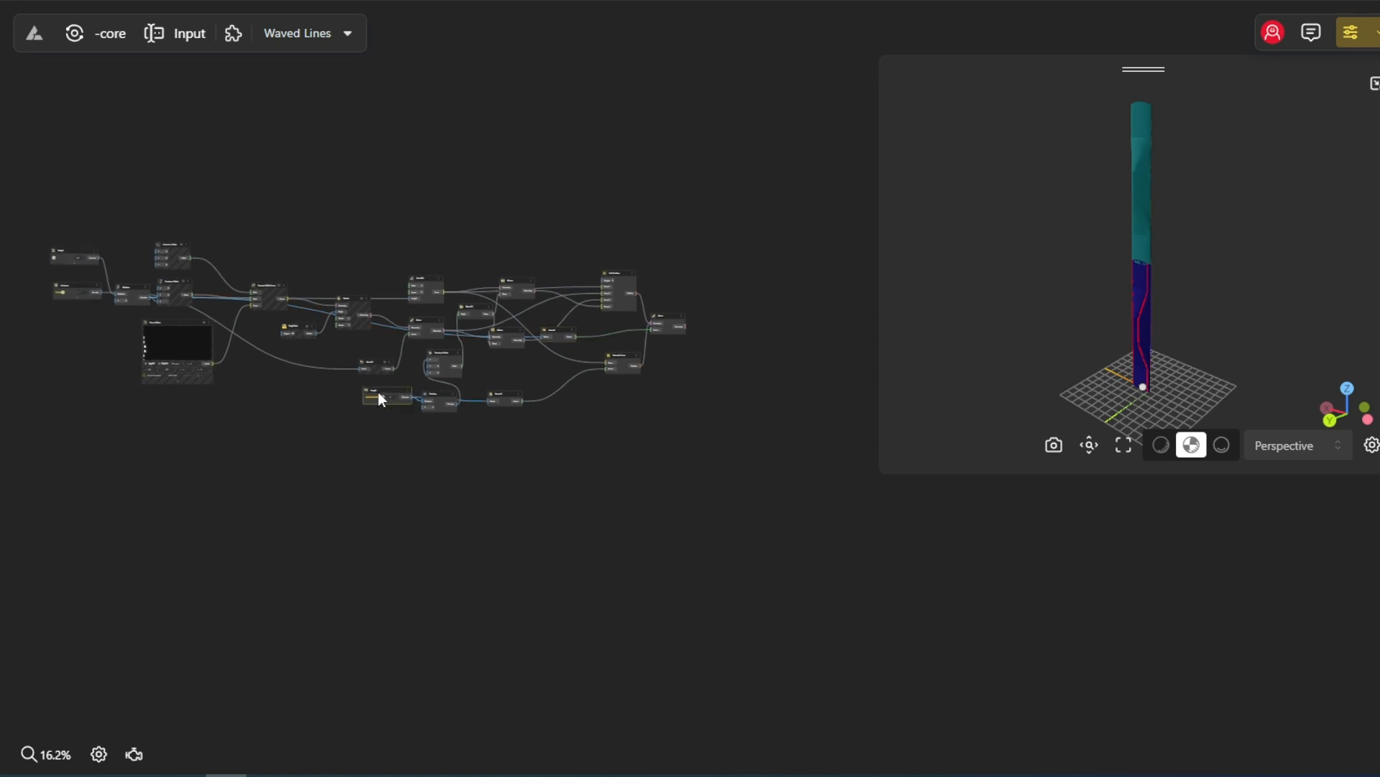
pyautogui.moveTo(379, 393); pyautogui.dragTo(90, 333)
# - Hide the preview of the intermediate nodes located before Loft Surface and Extrude Curve
pyautogui.moveTo(341, 190); pyautogui.dragTo(592, 472)
pyautogui.rightClick(552, 407)
pyautogui.click(575, 401)
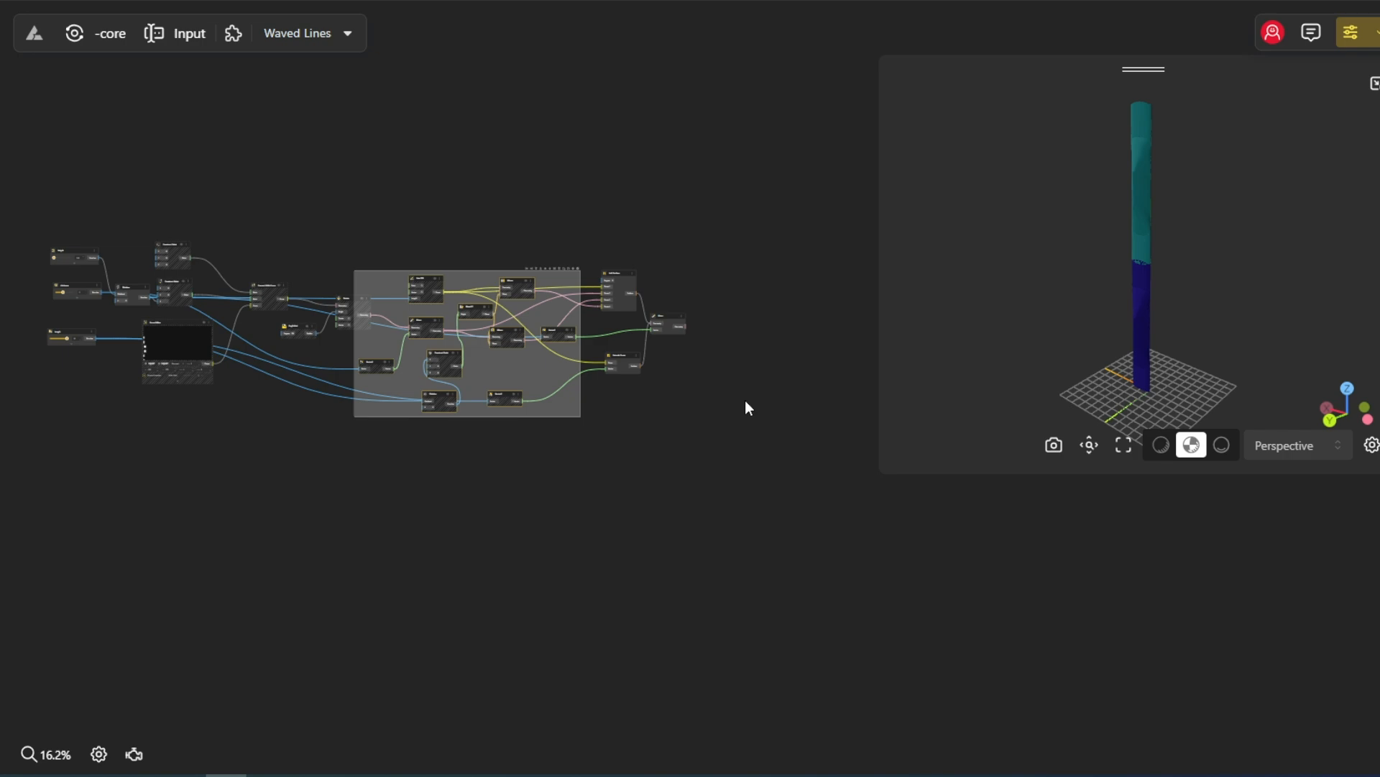
# - Add a Rotate node after the Move node that receives the lofted and extruded surfaces
pyautogui.moveTo(745, 403); pyautogui.dragTo(529, 358, button='middle')
pyautogui.scroll(6, 503, 338)
pyautogui.moveTo(498, 266); pyautogui.dragTo(542, 375, button='middle')
pyautogui.scroll(1, 477, 373)
pyautogui.click(561, 263)
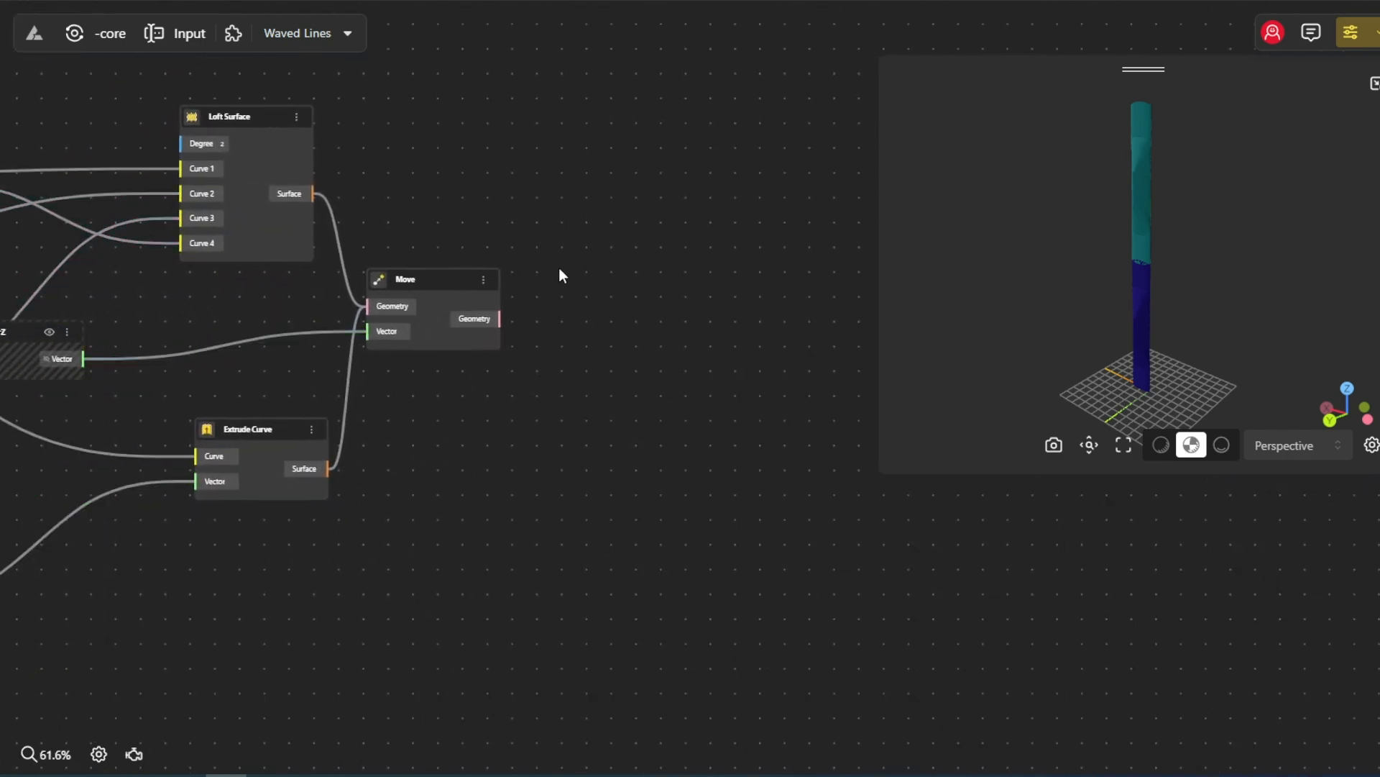
pyautogui.moveTo(559, 267); pyautogui.dragTo(628, 292, button='middle')
pyautogui.scroll(1, 632, 263)
pyautogui.doubleClick(645, 287)
pyautogui.write('rotate')
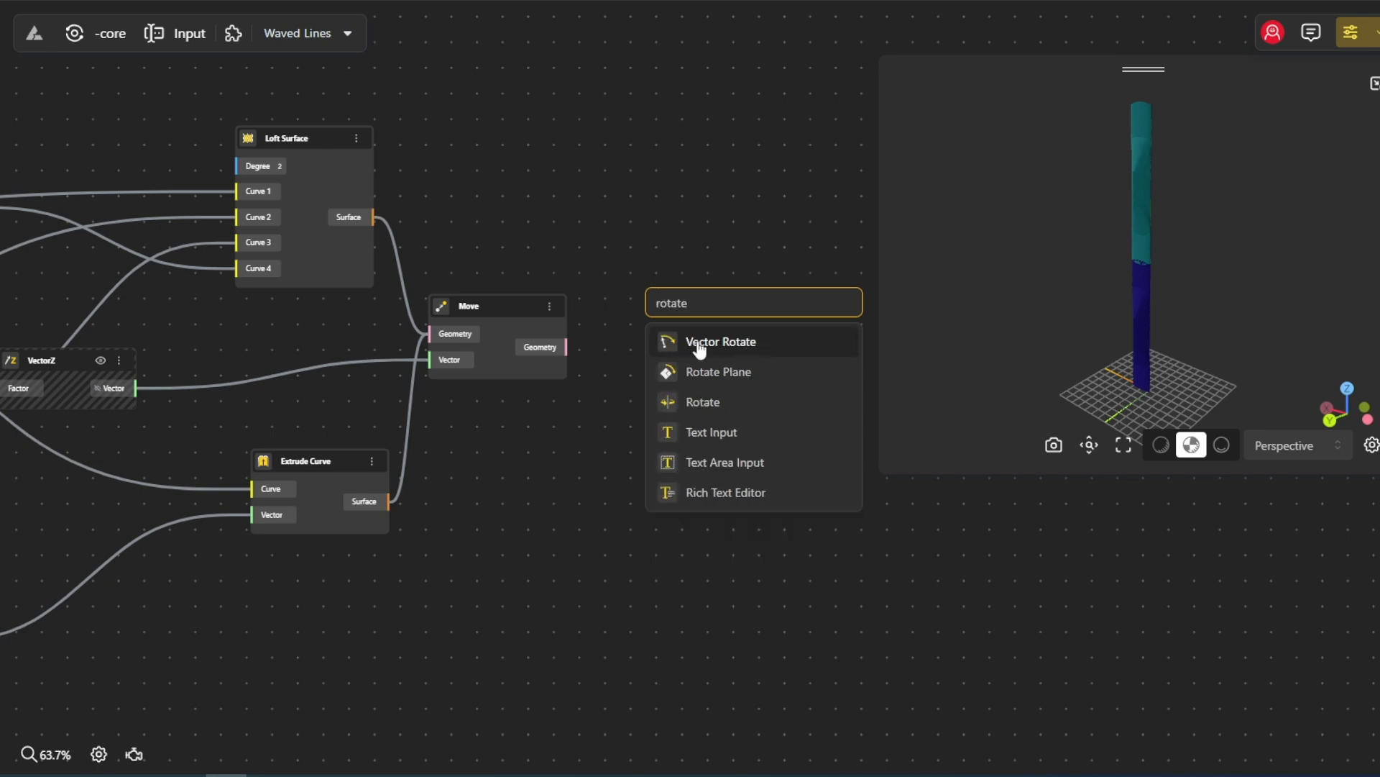
pyautogui.click(702, 402)
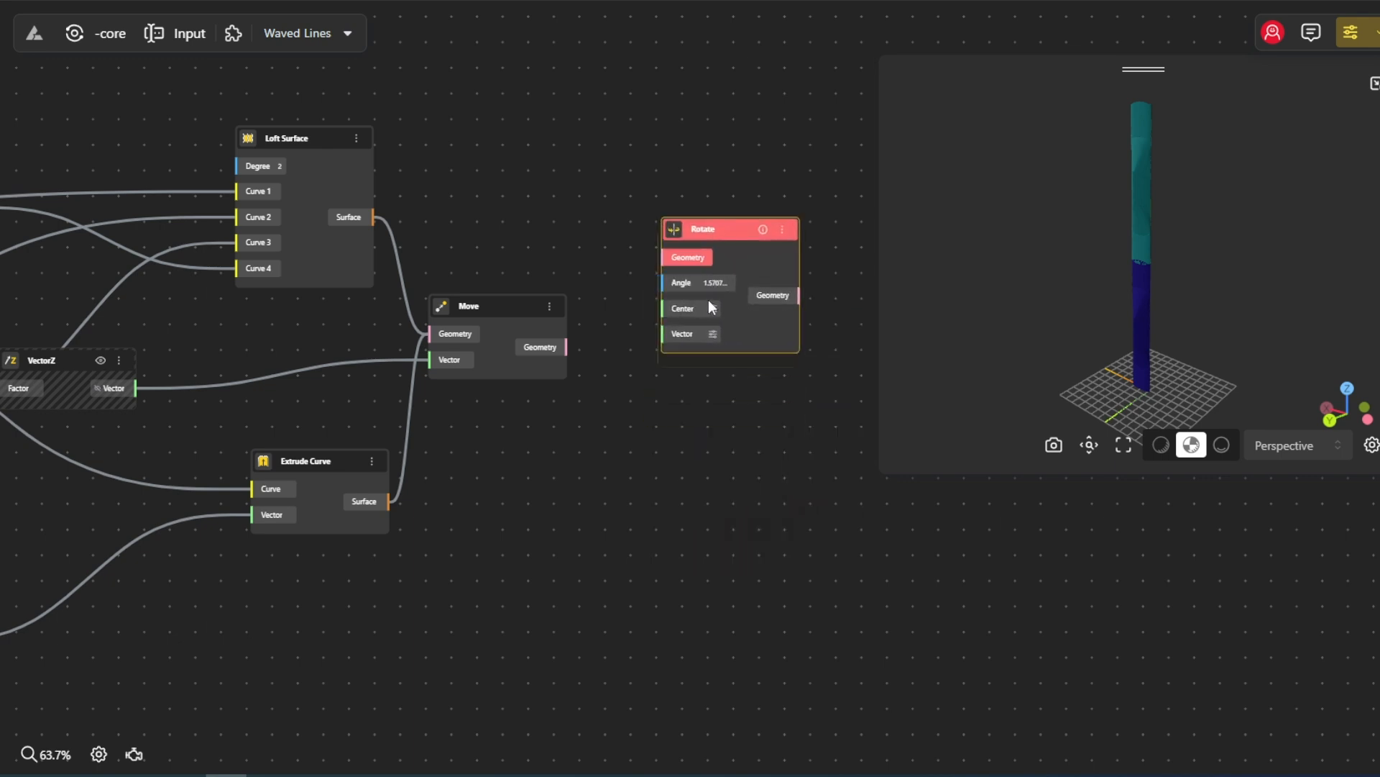
# - Wire the outputs of Loft Surface, Move and Extrude Curve to the Rotate node's Geometry input
pyautogui.moveTo(429, 334); pyautogui.dragTo(696, 249)
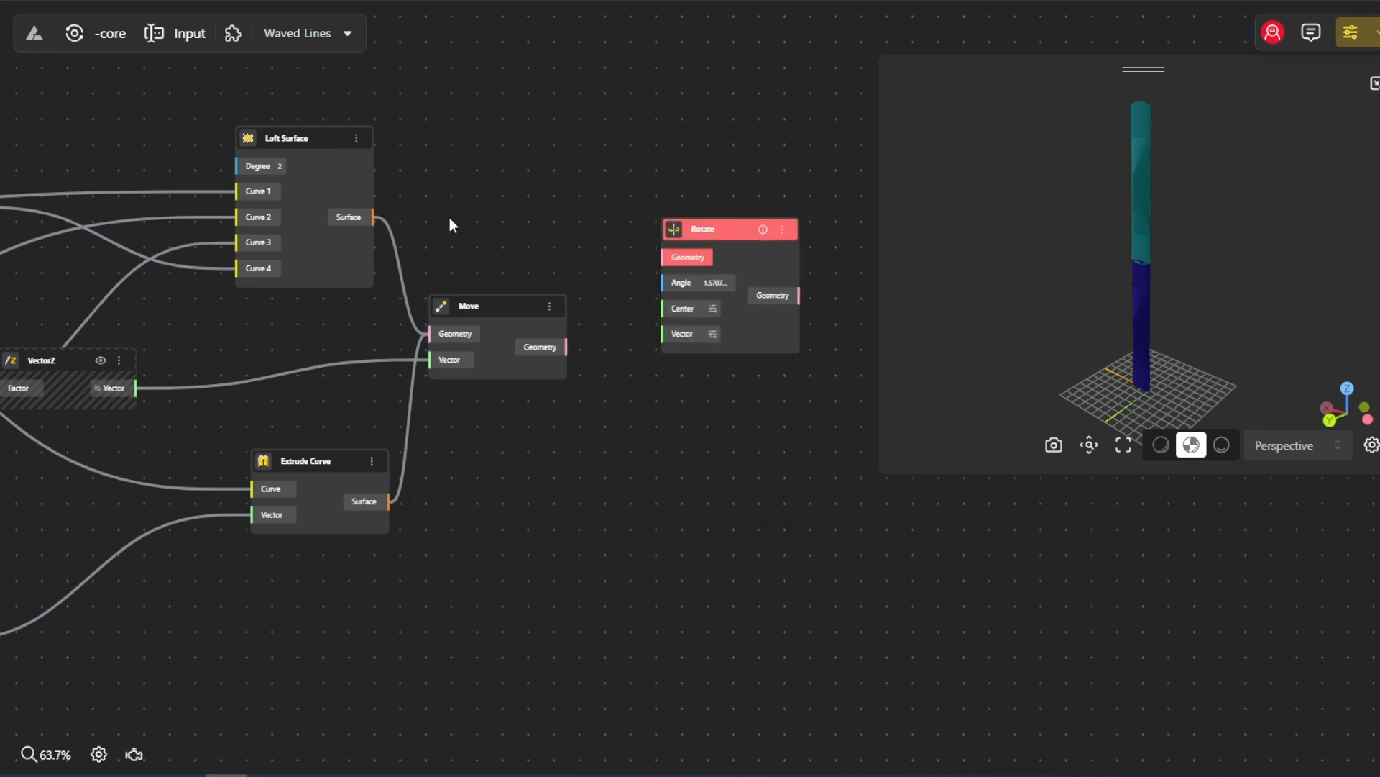
pyautogui.moveTo(345, 215); pyautogui.dragTo(663, 258)
pyautogui.moveTo(539, 346); pyautogui.dragTo(680, 264)
pyautogui.moveTo(390, 501); pyautogui.dragTo(669, 258)
pyautogui.click(744, 246)
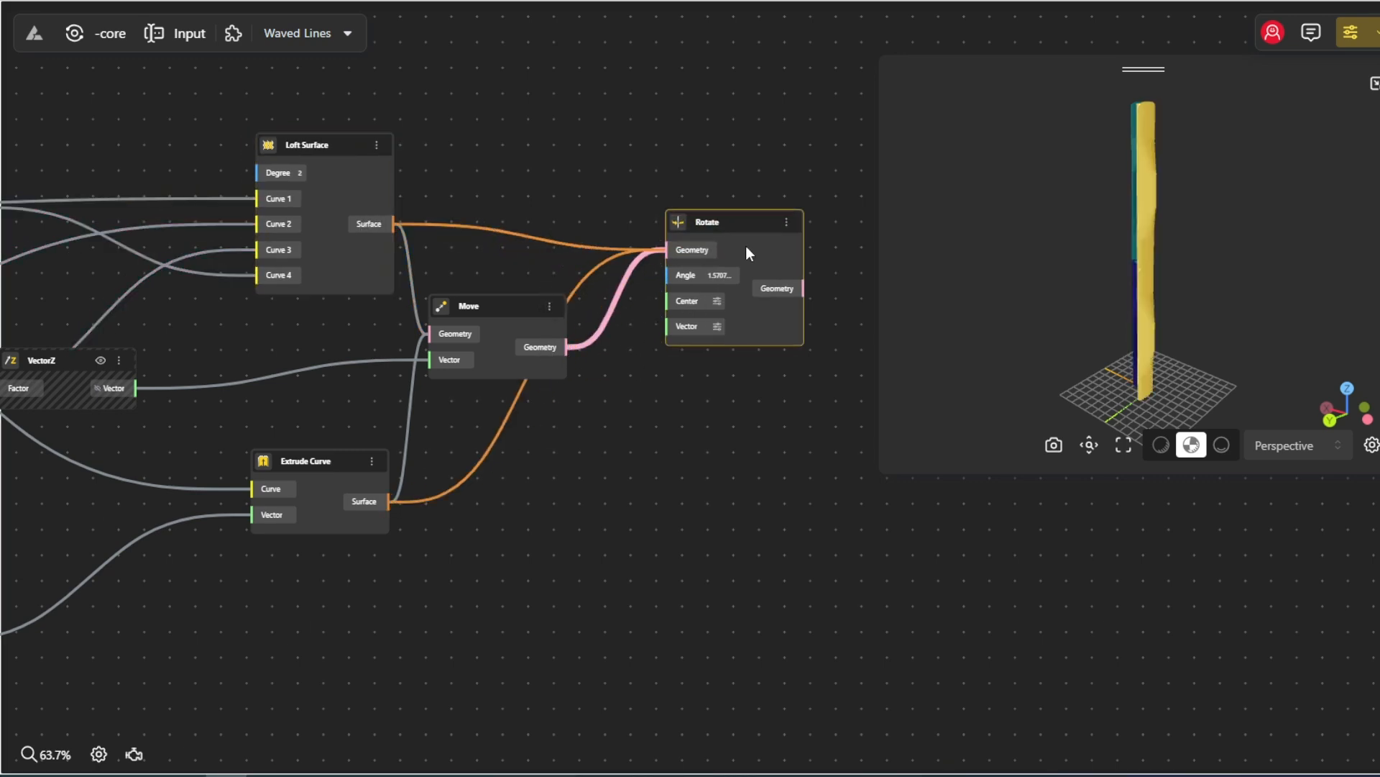
# - Add another Move node after Rotate and wire Rotate's Geometry output to its Geometry input
pyautogui.moveTo(1137, 351); pyautogui.dragTo(1124, 340)
pyautogui.moveTo(703, 416); pyautogui.dragTo(528, 375)
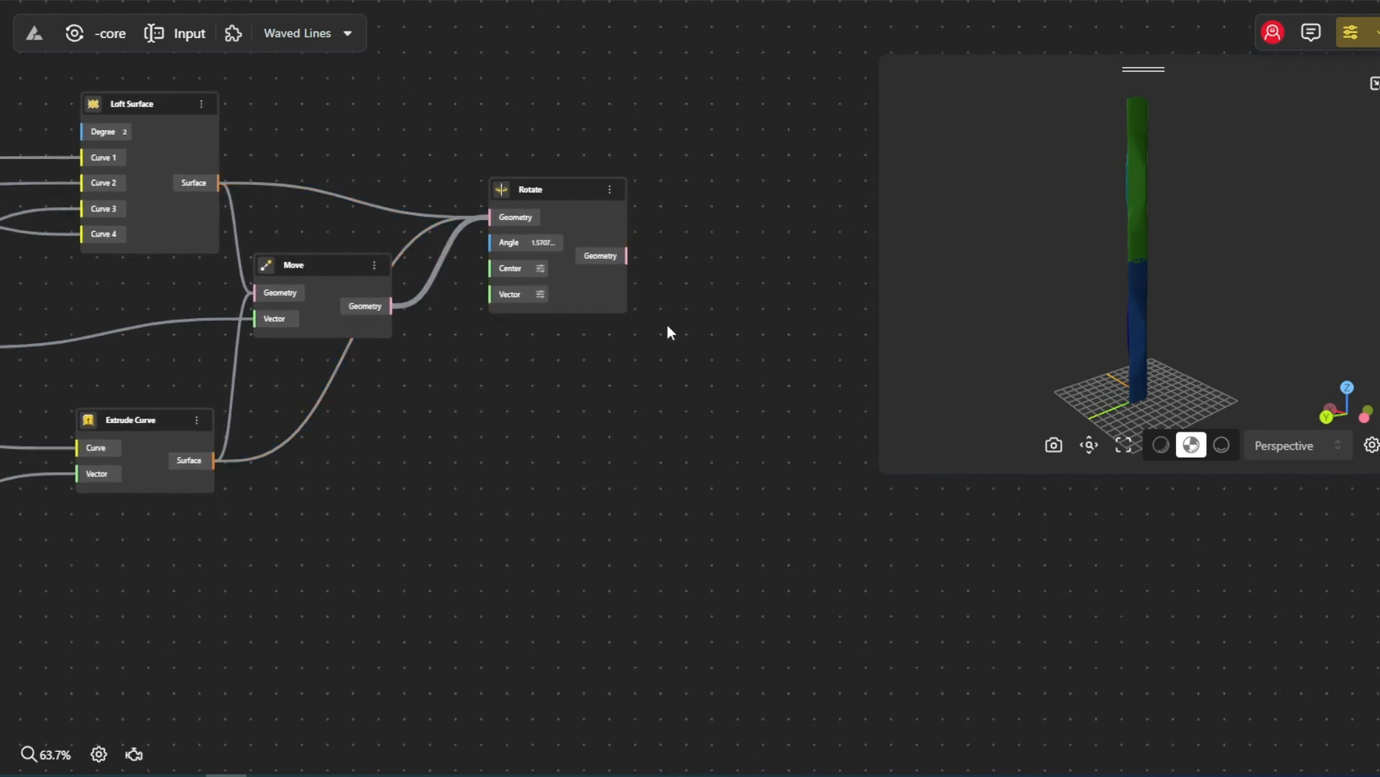
pyautogui.doubleClick(668, 325)
pyautogui.write('move')
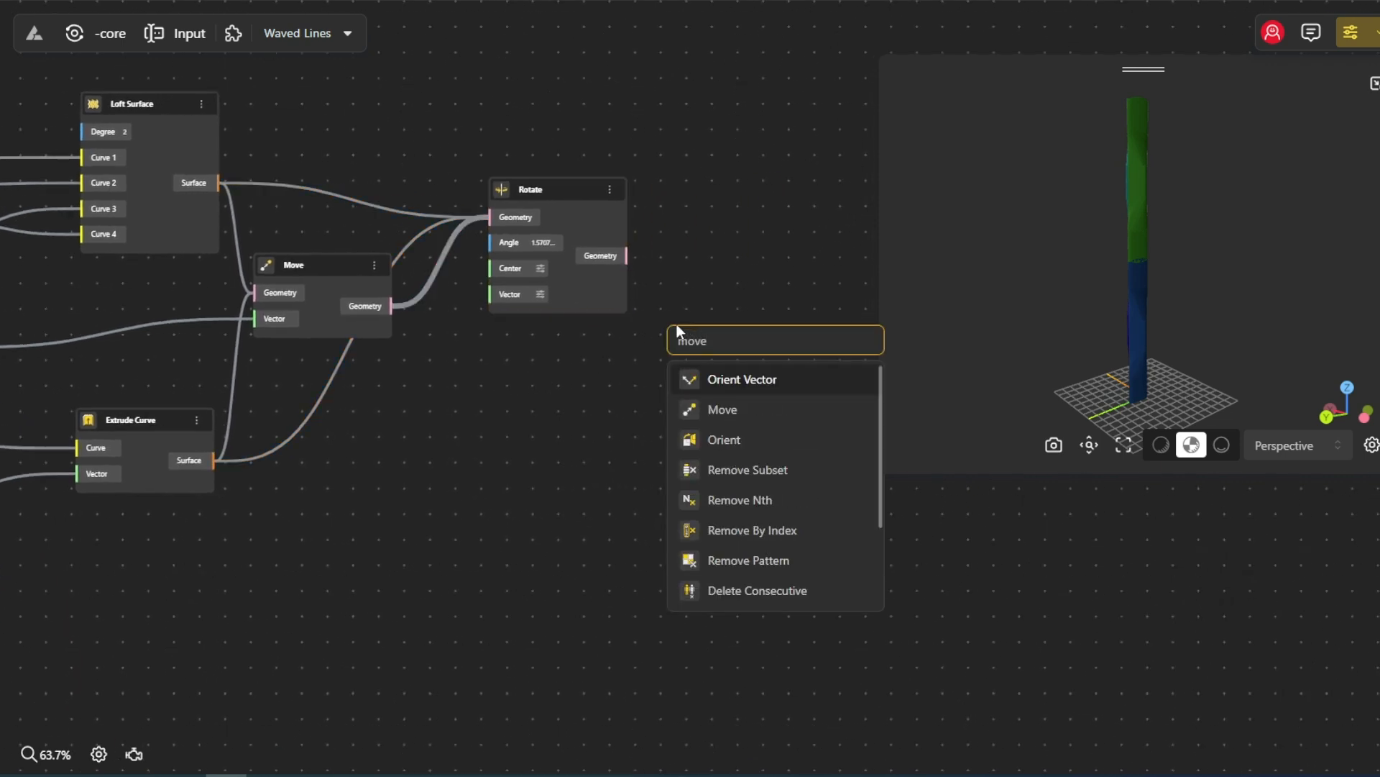
pyautogui.click(717, 410)
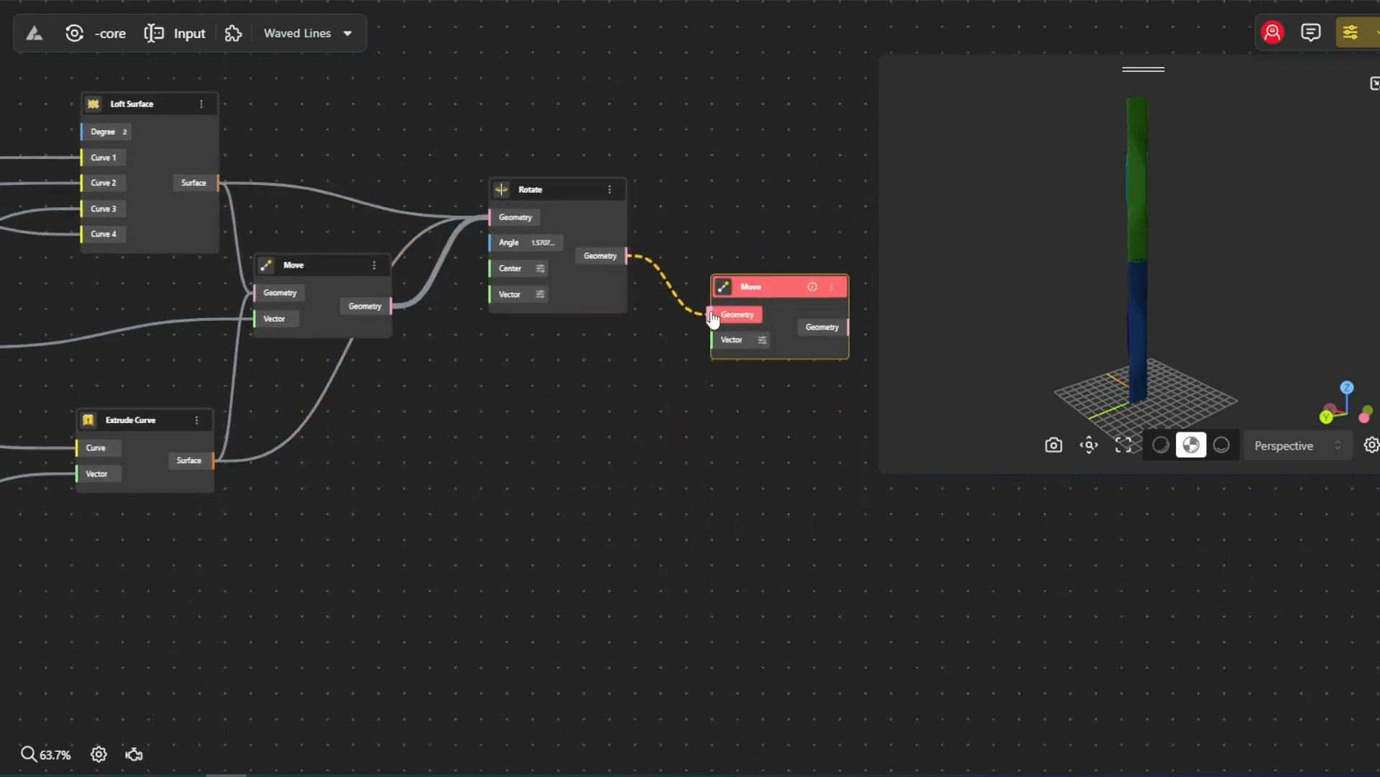
pyautogui.moveTo(712, 318); pyautogui.dragTo(714, 316)
# - Add a VectorX node below the Rotate node
pyautogui.hscroll(-3, 589, 376)
pyautogui.scroll(-2, 539, 427)
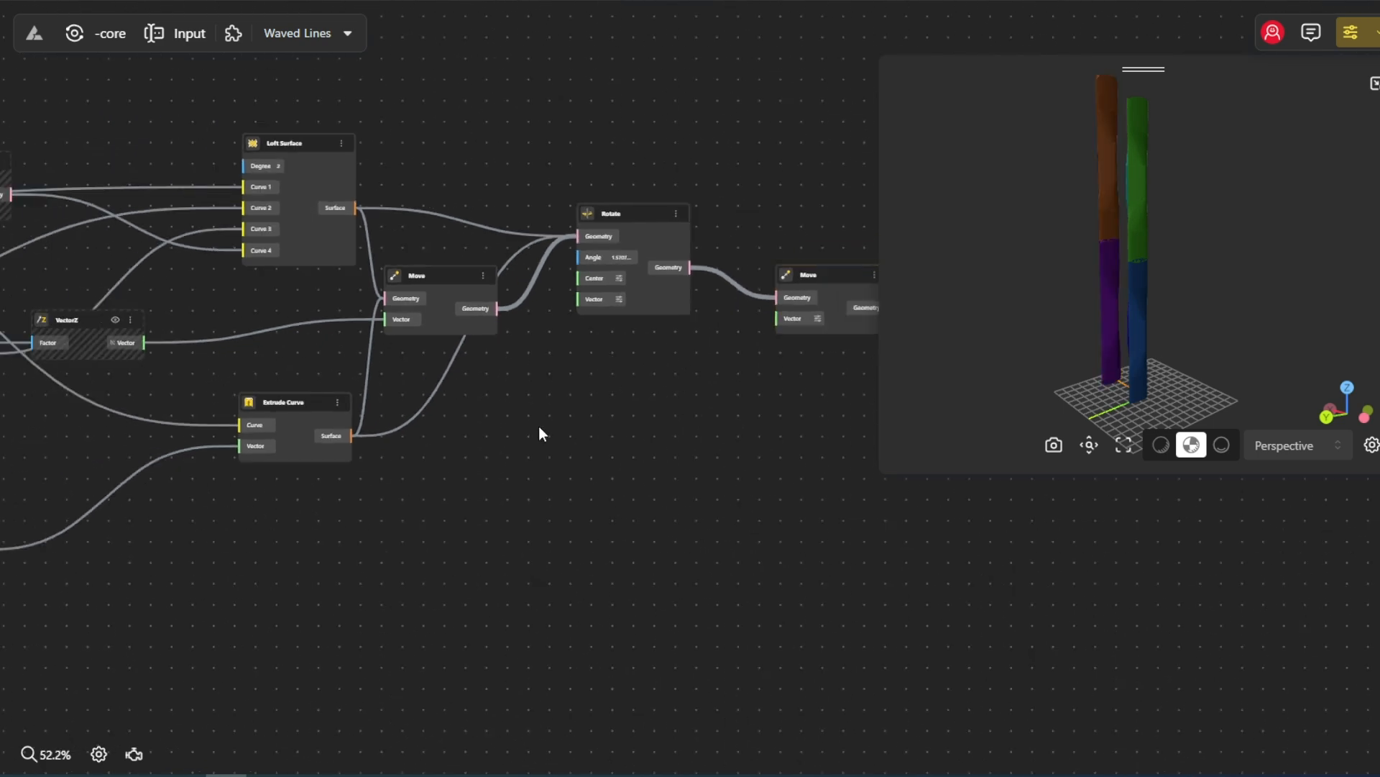
pyautogui.doubleClick(539, 427)
pyautogui.write('vect')
pyautogui.click(601, 479)
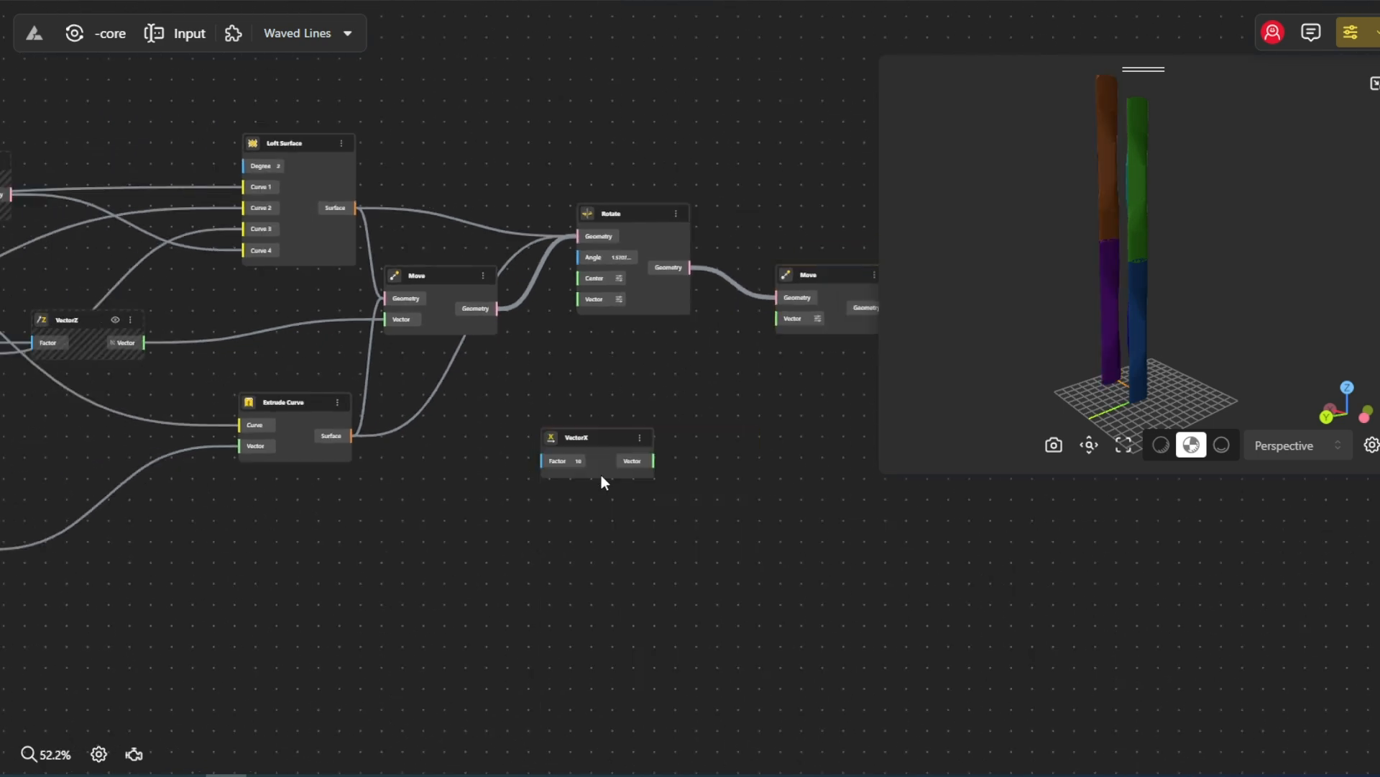
# - Add an Addition node with B set to 5 below the VectorX node that drives Extrude Curve
pyautogui.scroll(3, 598, 449)
pyautogui.scroll(-3, 653, 466)
pyautogui.moveTo(64, 568); pyautogui.dragTo(360, 519)
pyautogui.hscroll(-3, 360, 520)
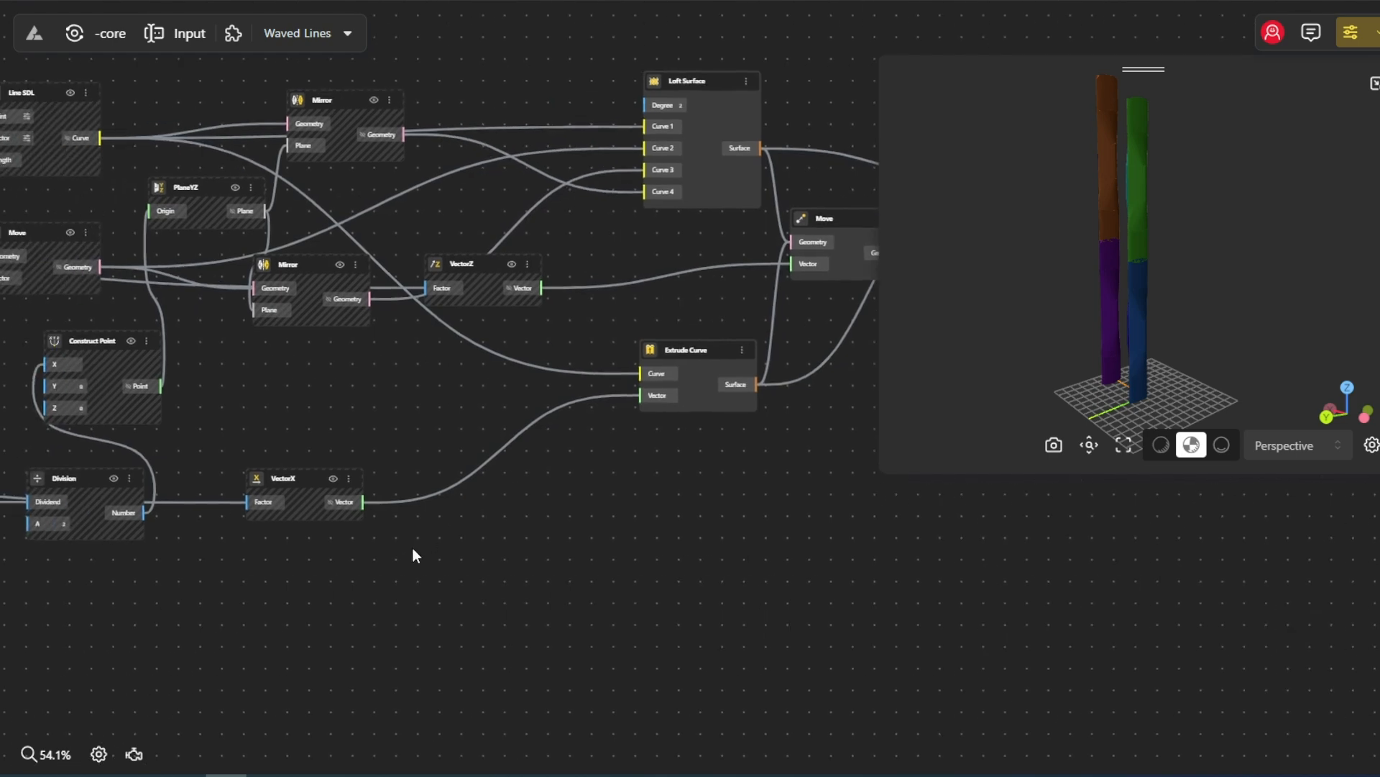
pyautogui.doubleClick(413, 550)
pyautogui.write('+5')
pyautogui.click(474, 632)
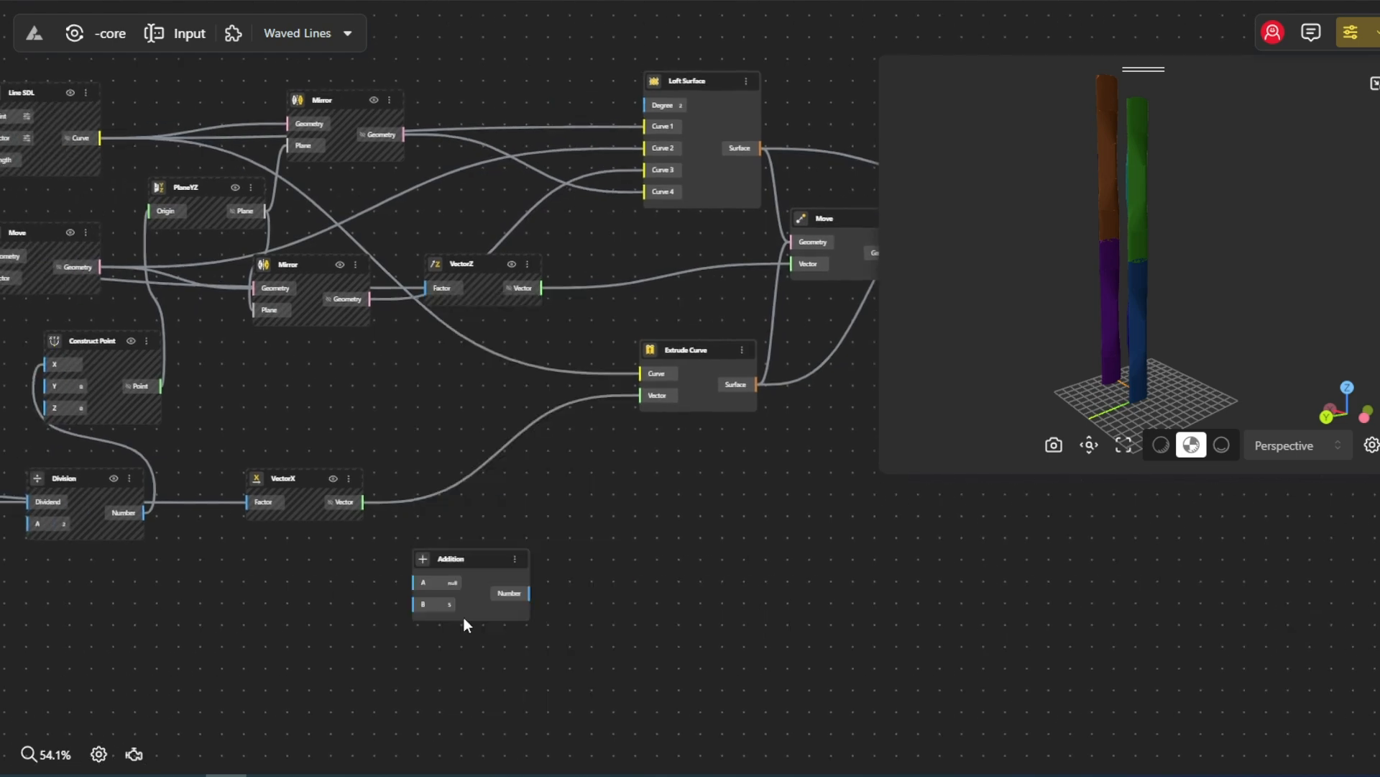
# - Wire the length slider's Number output to the Addition node's A input
pyautogui.scroll(-6, 600, 385)
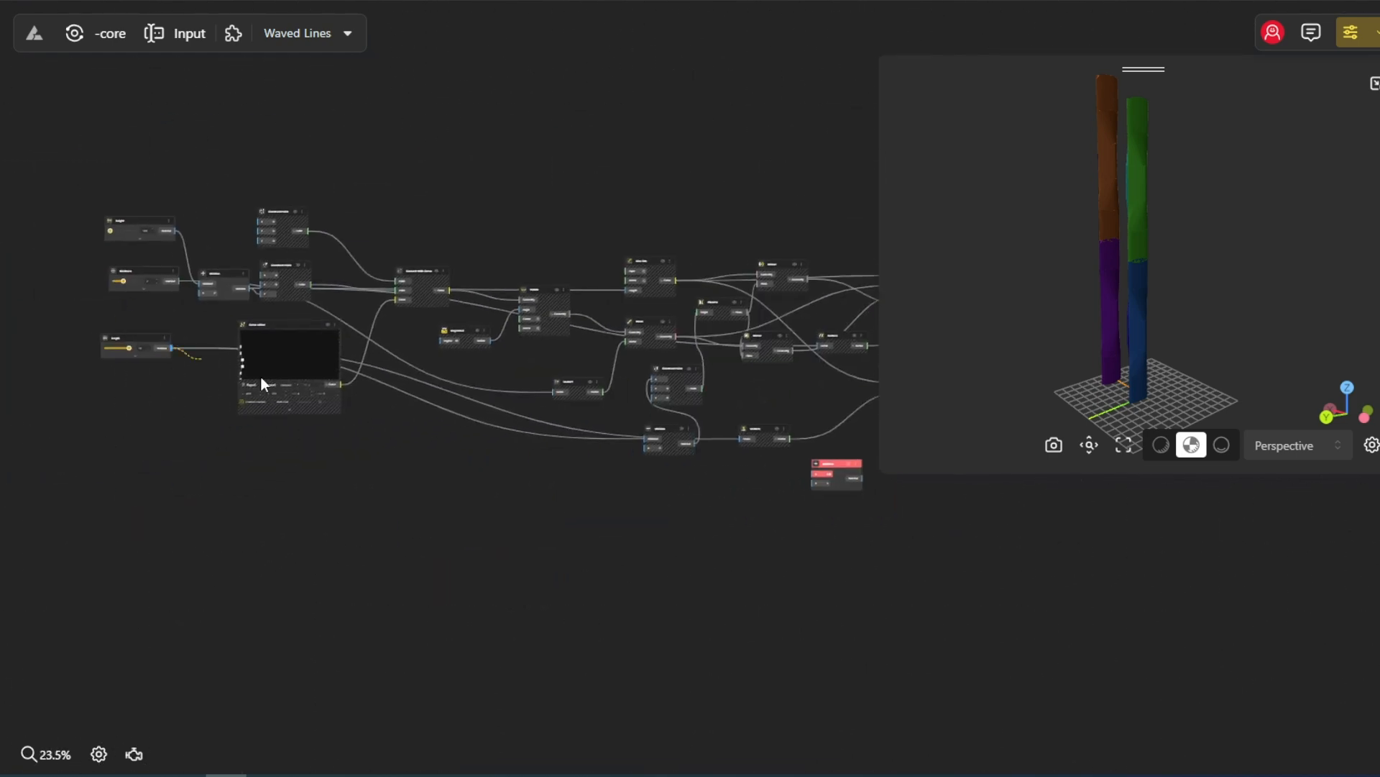
pyautogui.moveTo(261, 377); pyautogui.dragTo(813, 474)
pyautogui.moveTo(882, 503); pyautogui.dragTo(275, 529)
pyautogui.scroll(3, 219, 519)
# - Wire Addition's Number to the new VectorX's Factor and that VectorX's Vector output to the last Move node's Vector input
pyautogui.moveTo(224, 477); pyautogui.dragTo(472, 372)
pyautogui.scroll(4, 475, 408)
pyautogui.moveTo(559, 448); pyautogui.dragTo(437, 460)
pyautogui.moveTo(433, 394); pyautogui.dragTo(454, 387)
pyautogui.moveTo(586, 397)
pyautogui.mouseDown()
pyautogui.moveTo(465, 404)
pyautogui.moveTo(619, 237)
pyautogui.moveTo(612, 228)
pyautogui.mouseUp()
pyautogui.moveTo(608, 279); pyautogui.dragTo(529, 320)
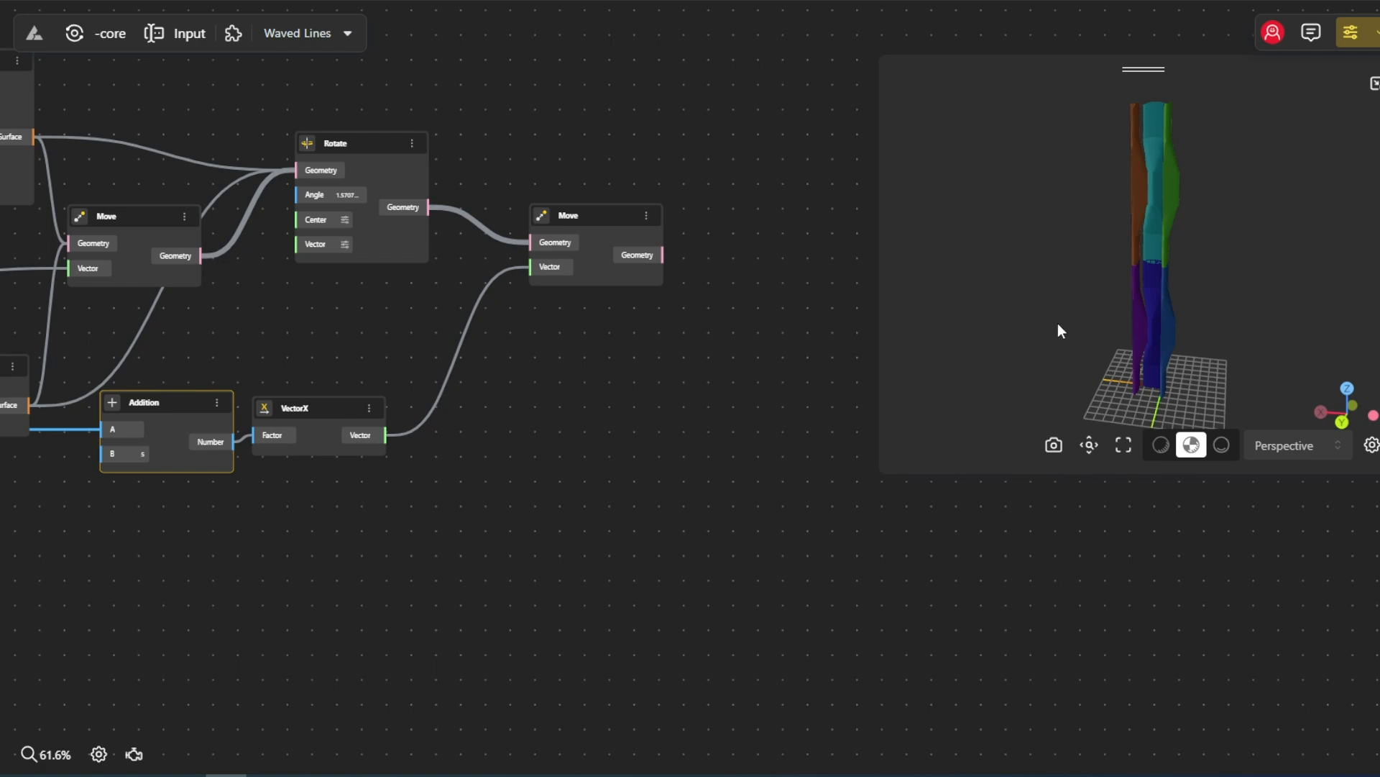
pyautogui.scroll(2, 1058, 322)
pyautogui.moveTo(343, 328); pyautogui.dragTo(356, 408)
# - Add a Linear Array node after the last Move node
pyautogui.moveTo(586, 417); pyautogui.dragTo(412, 414)
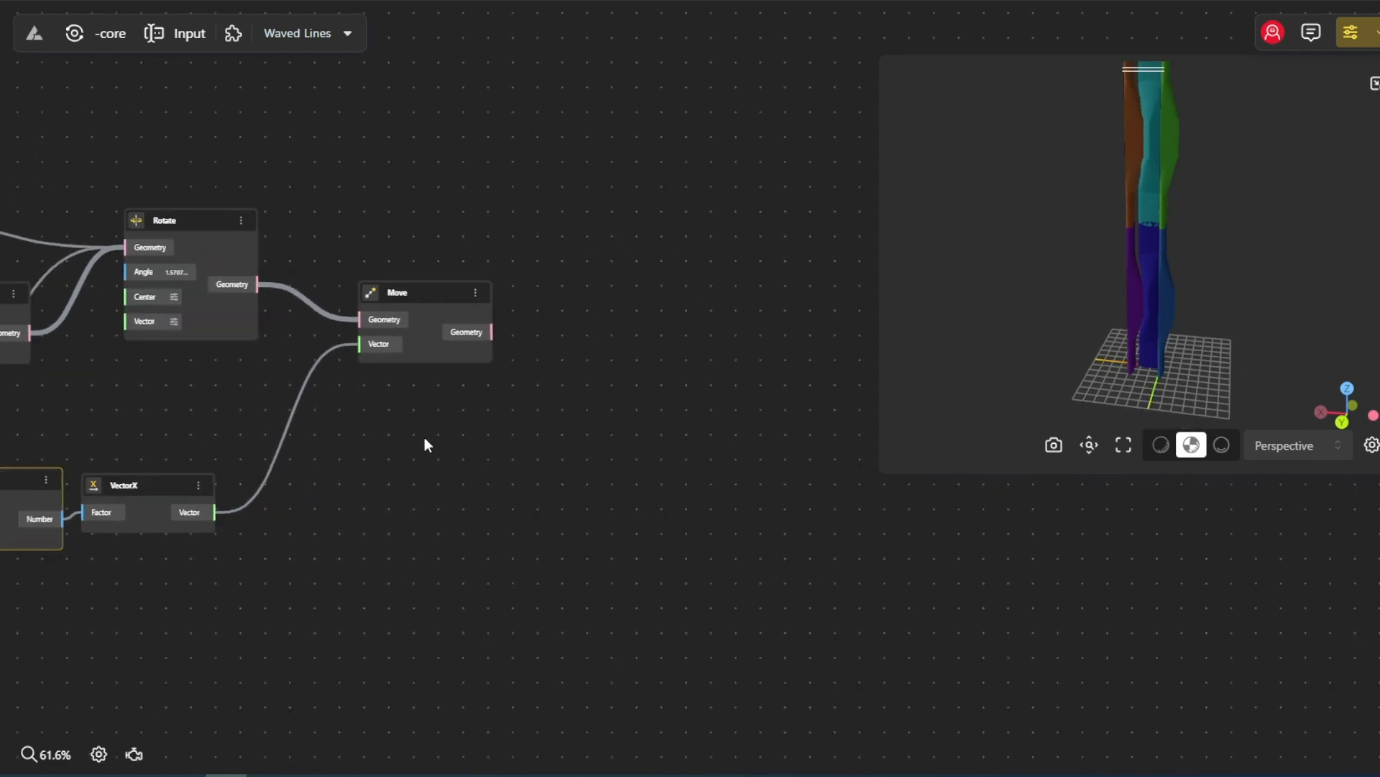
pyautogui.scroll(1, 608, 334)
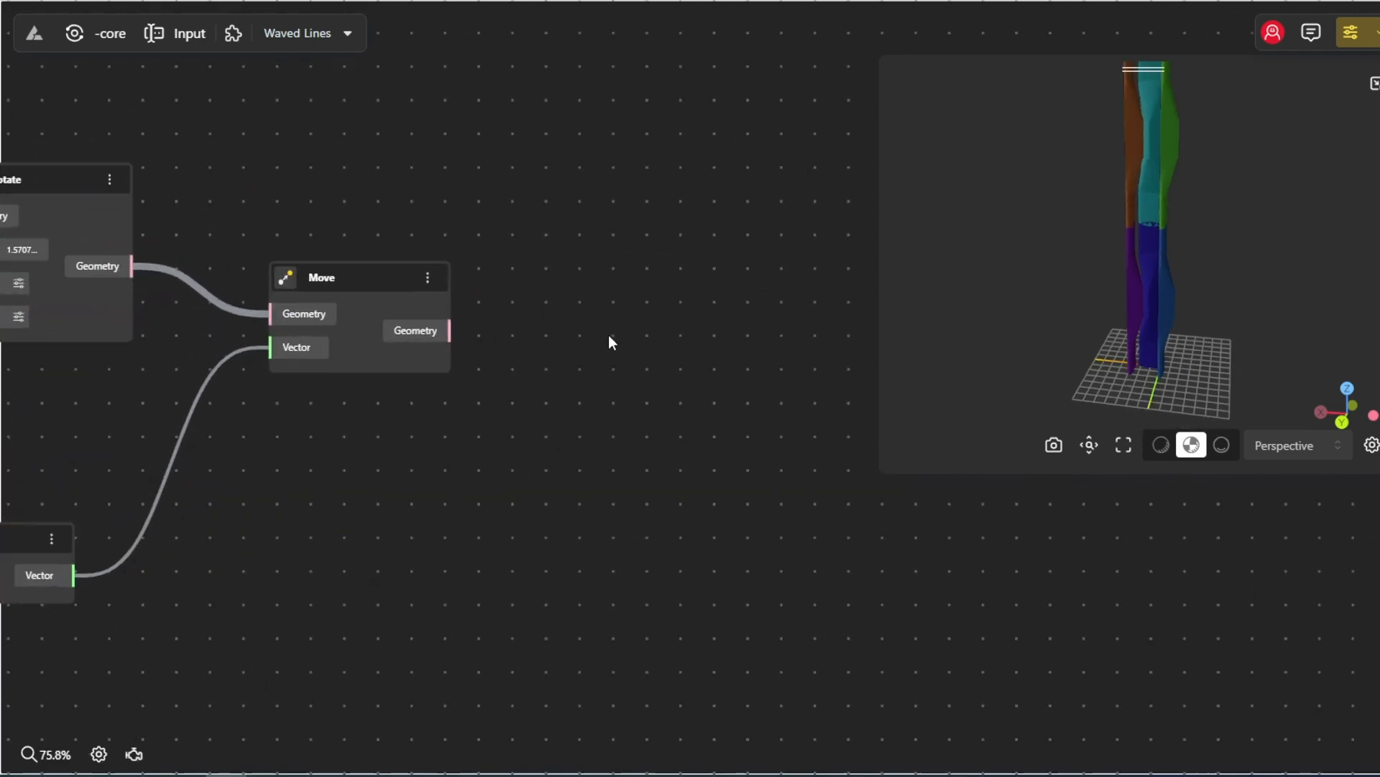
pyautogui.doubleClick(542, 342)
pyautogui.write('lin')
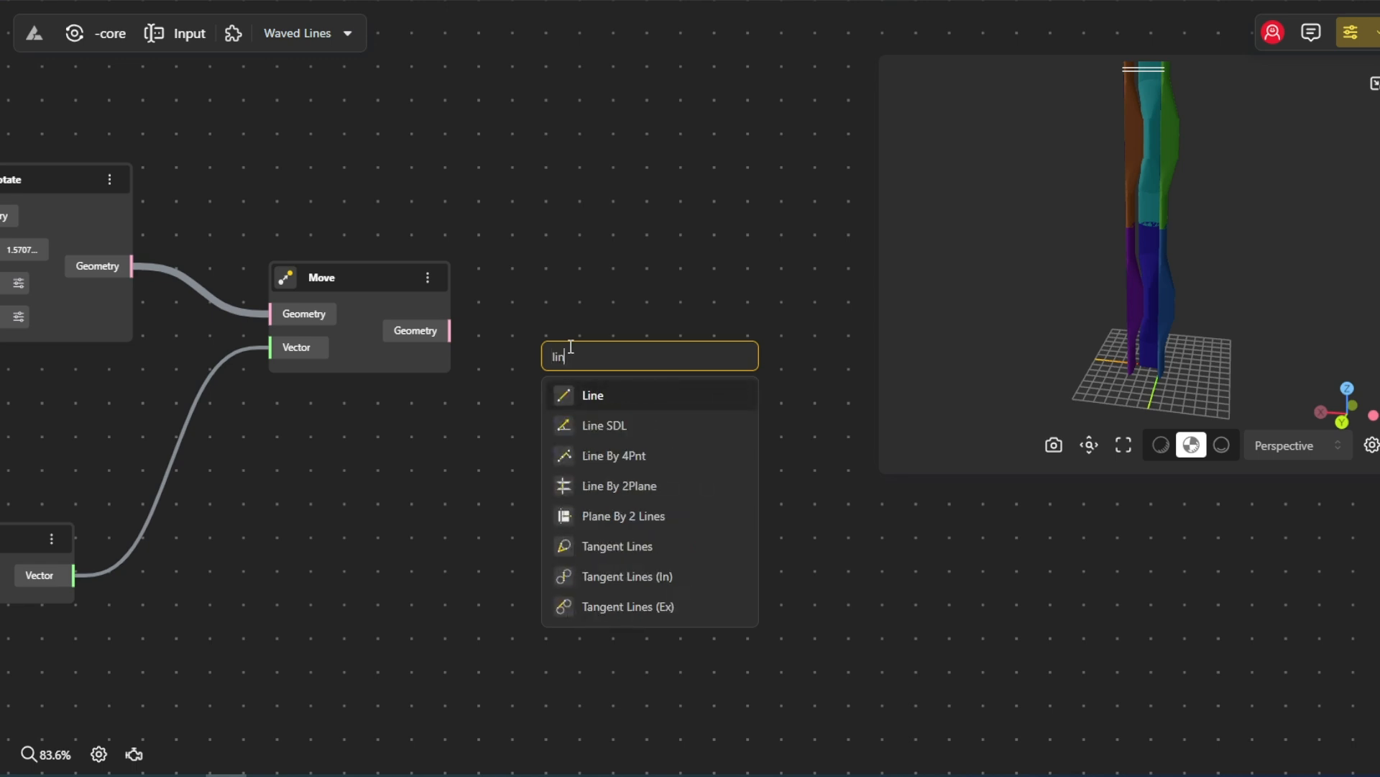
pyautogui.write('ear')
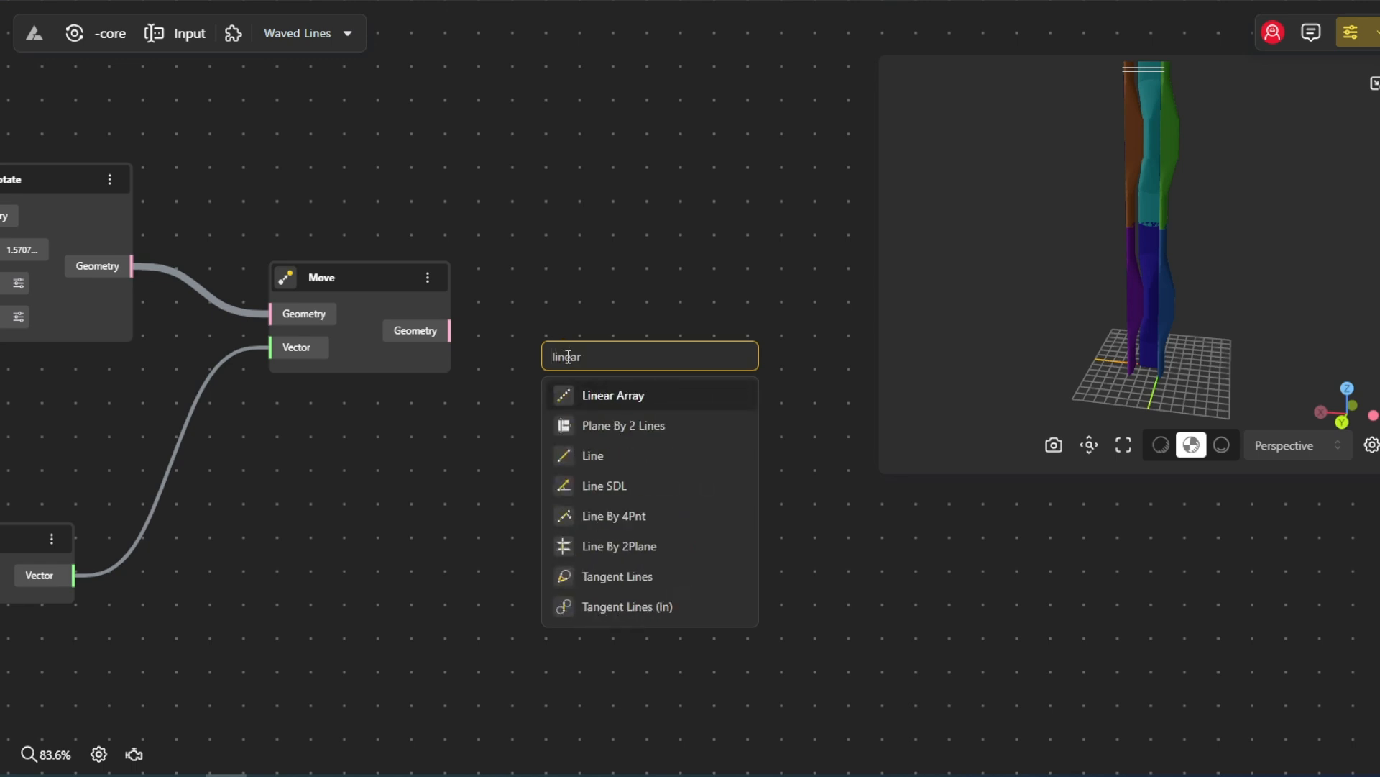
pyautogui.press('Return')
pyautogui.scroll(-5, 622, 325)
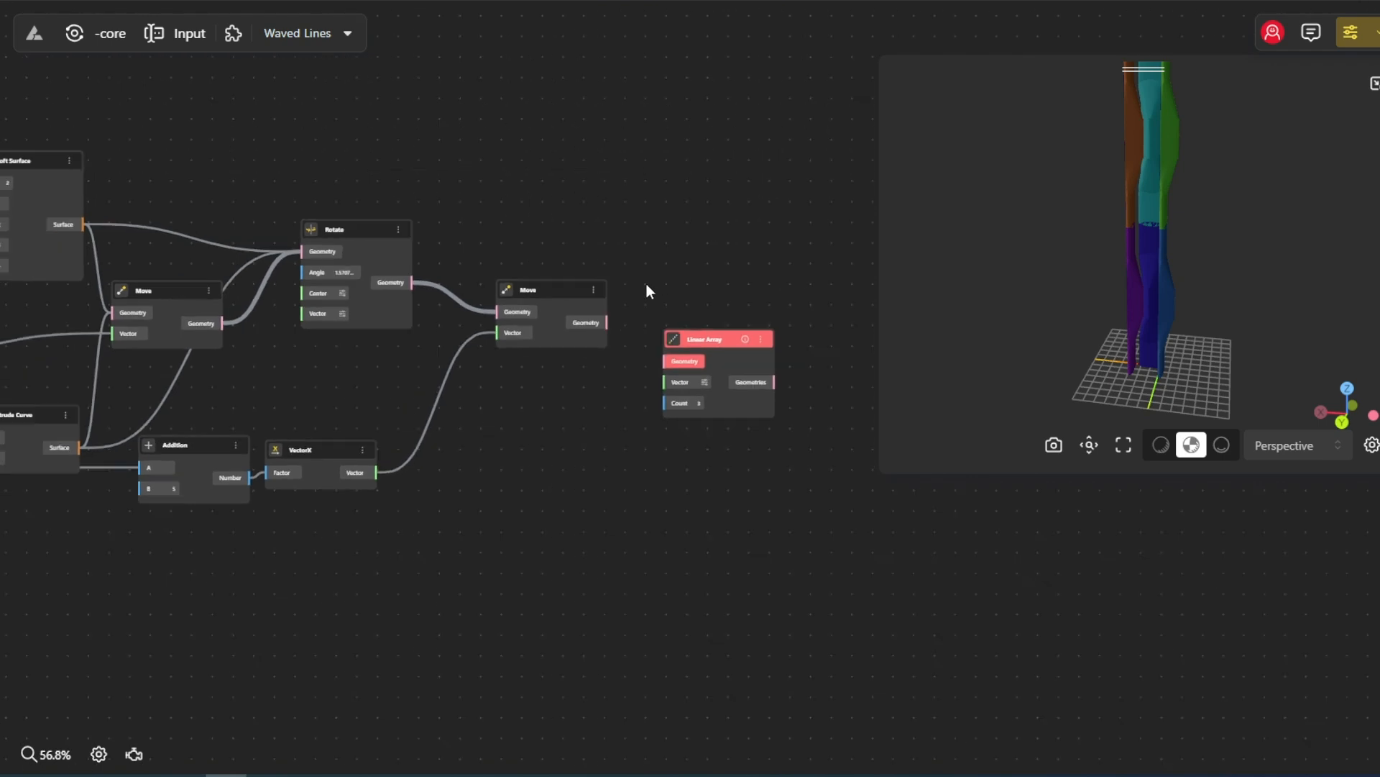
# - Wire the outputs of Loft Surface, Extrude Curve and both Move nodes around Rotate to Linear Array's Geometry input
pyautogui.scroll(-2, 645, 290)
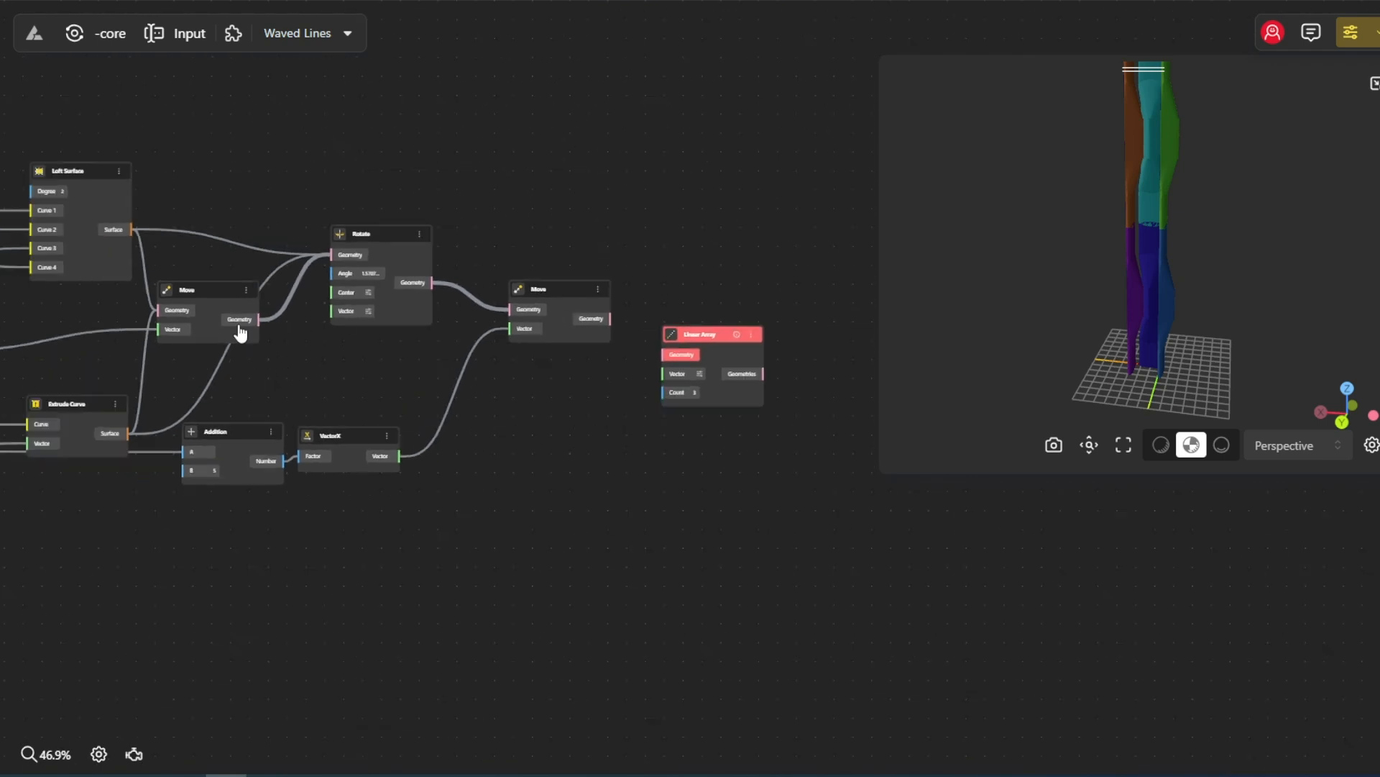
pyautogui.moveTo(258, 318); pyautogui.dragTo(663, 354)
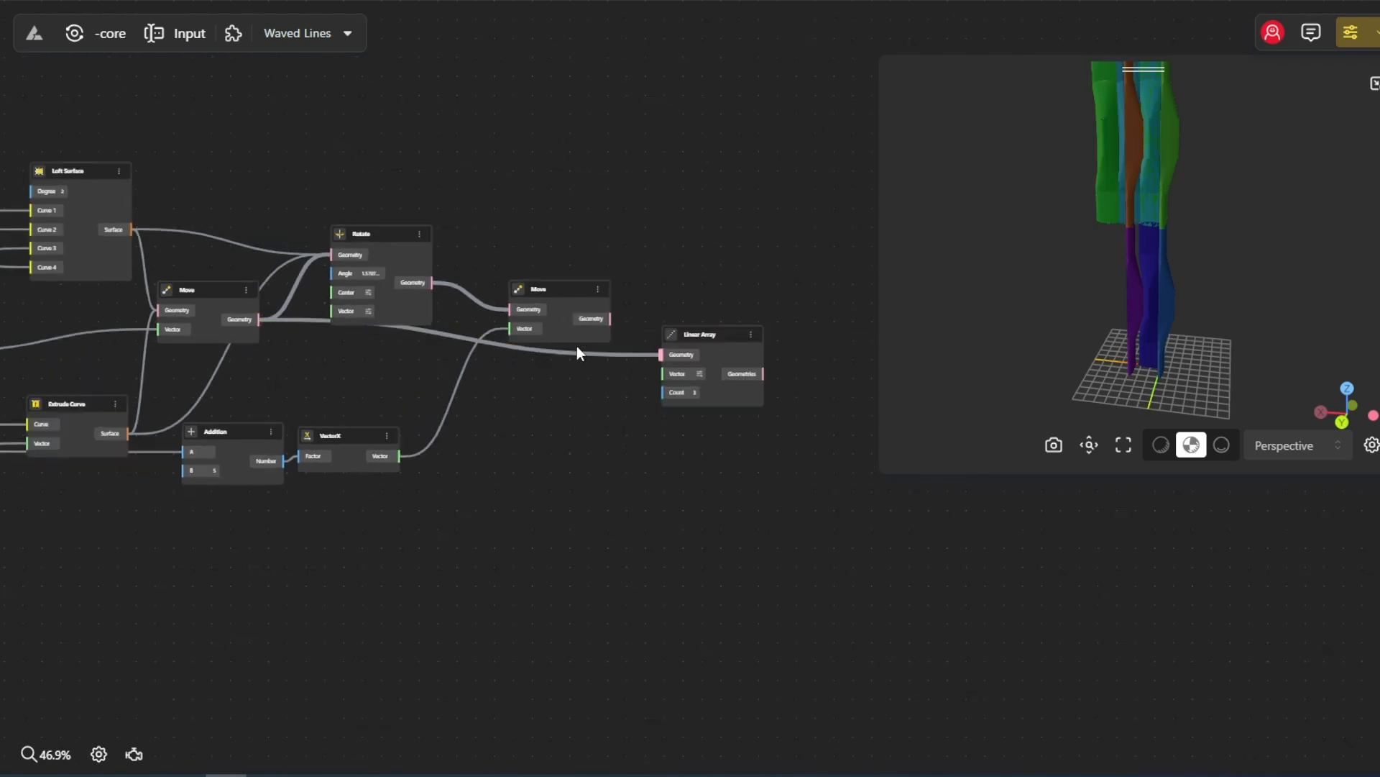
pyautogui.moveTo(121, 232); pyautogui.dragTo(663, 354)
pyautogui.moveTo(109, 439); pyautogui.dragTo(716, 327)
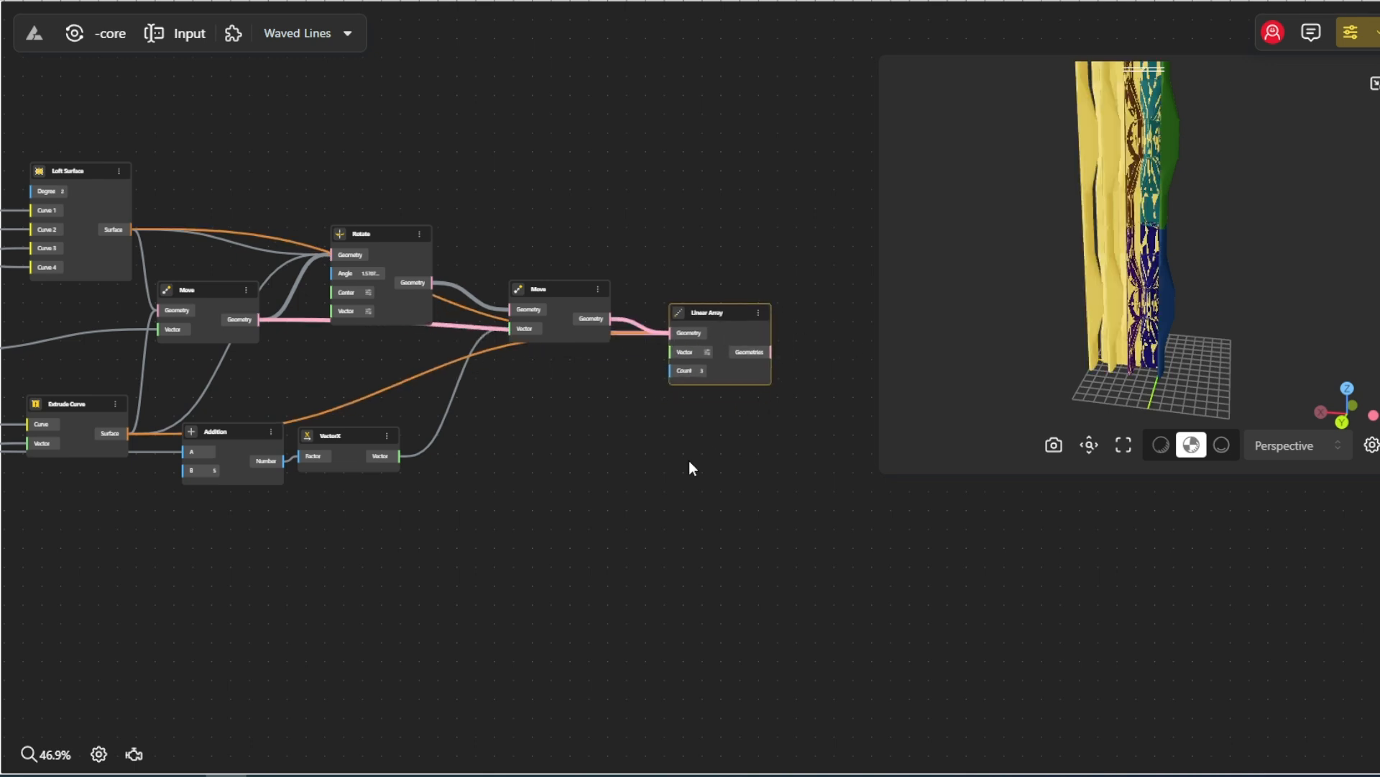
# - Add a VectorX node below the last Move node for the array direction
pyautogui.scroll(3, 575, 460)
pyautogui.doubleClick(525, 443)
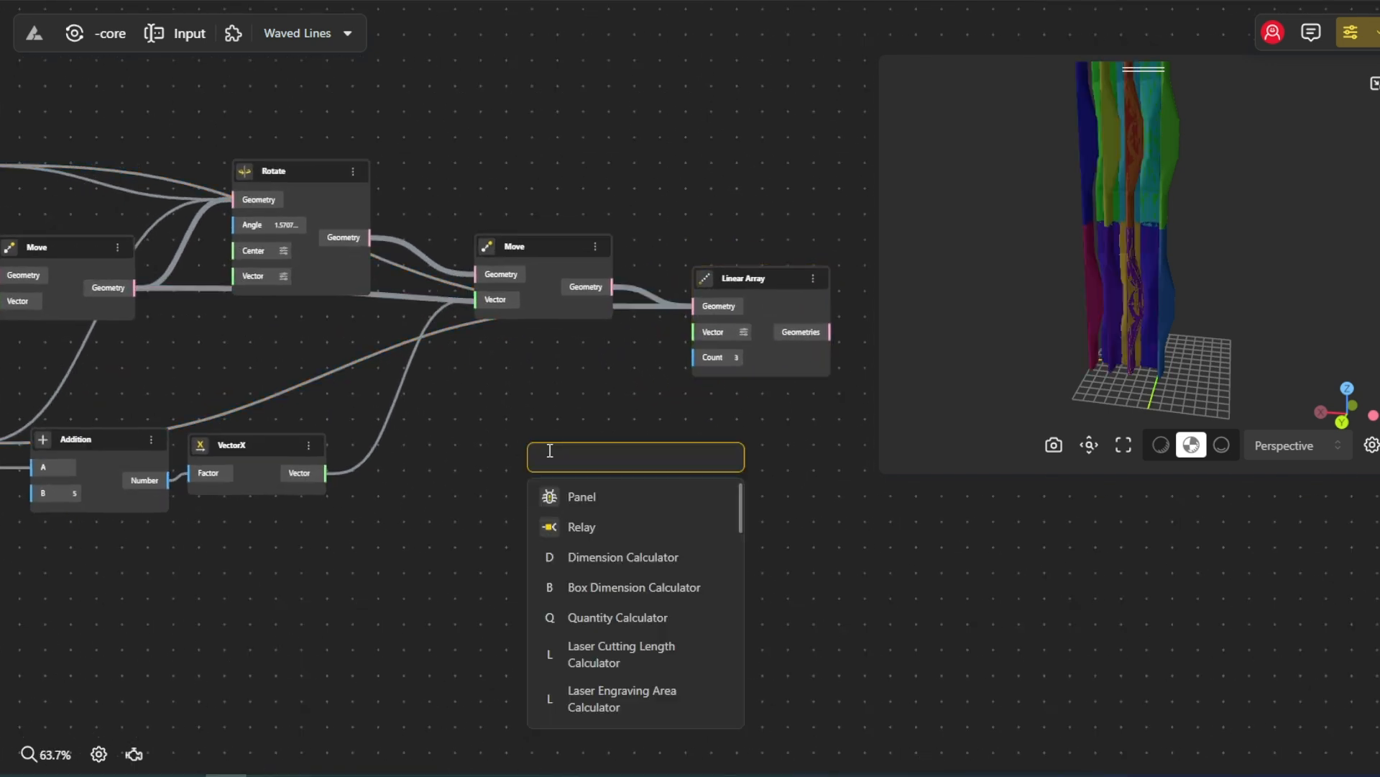
pyautogui.write('vect')
pyautogui.click(579, 500)
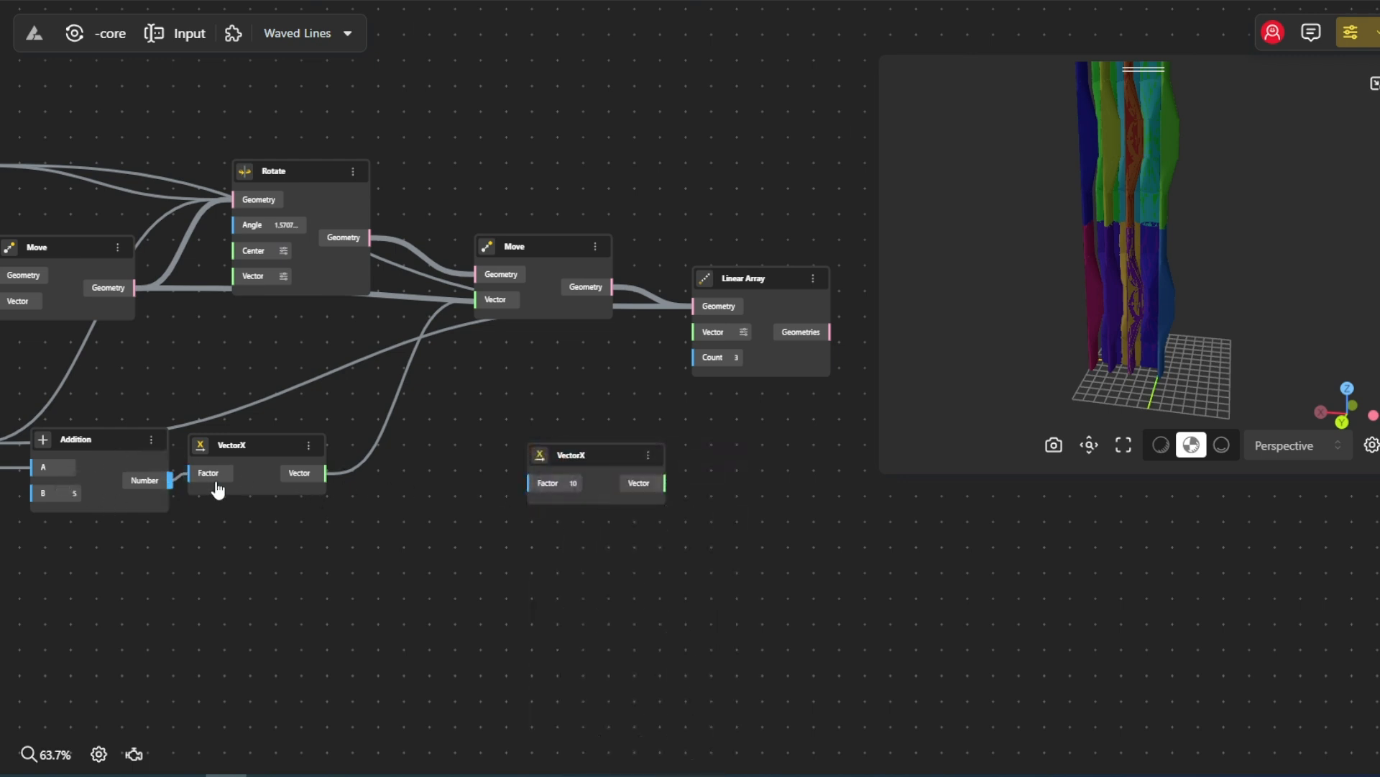
# - Wire Addition's Number to the newest VectorX's Factor and its Vector output to Linear Array's Vector input, placing the node before Linear Array
pyautogui.moveTo(325, 473); pyautogui.dragTo(534, 482)
pyautogui.moveTo(655, 489); pyautogui.dragTo(696, 332)
pyautogui.moveTo(622, 457); pyautogui.dragTo(540, 394)
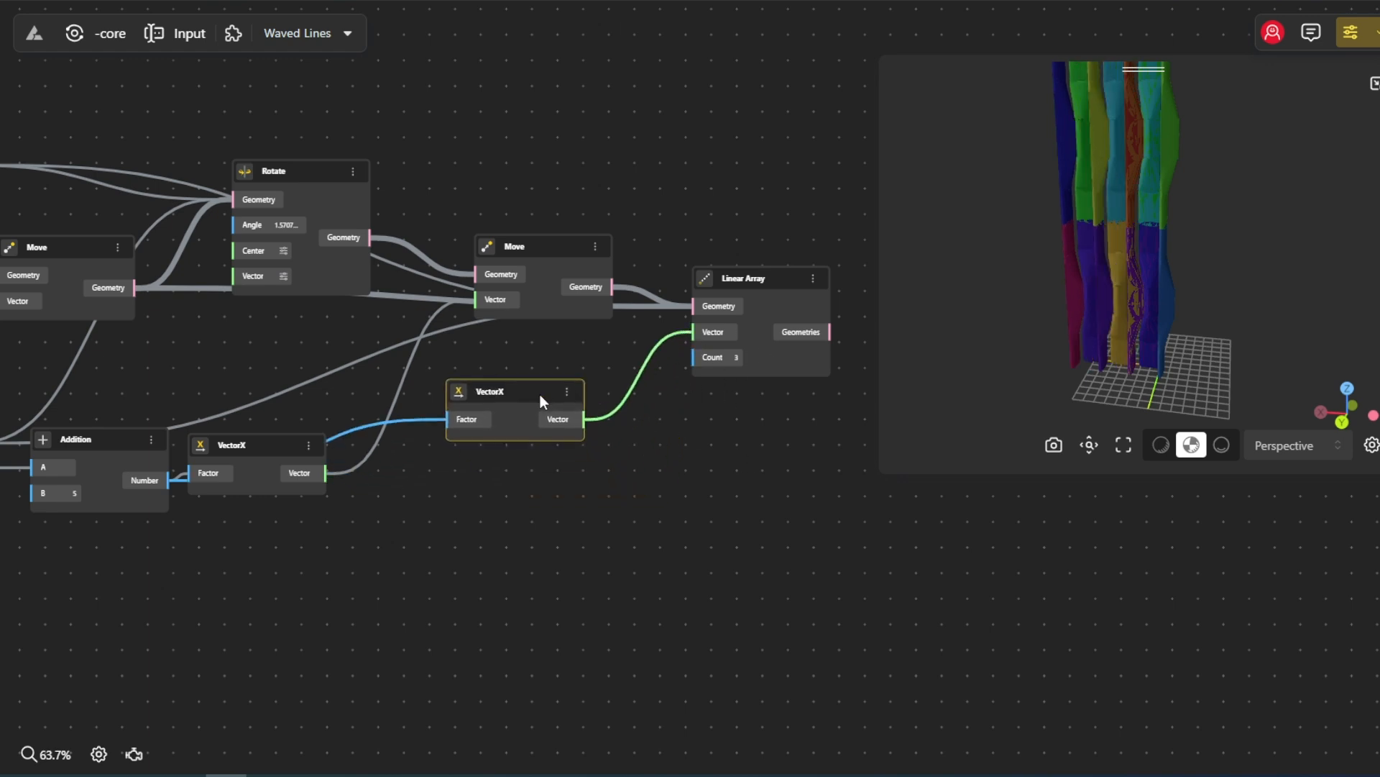
# - Add a Range Input of 15, rename it count, and wire its Number to Linear Array's Count input
pyautogui.doubleClick(501, 501)
pyautogui.write('15')
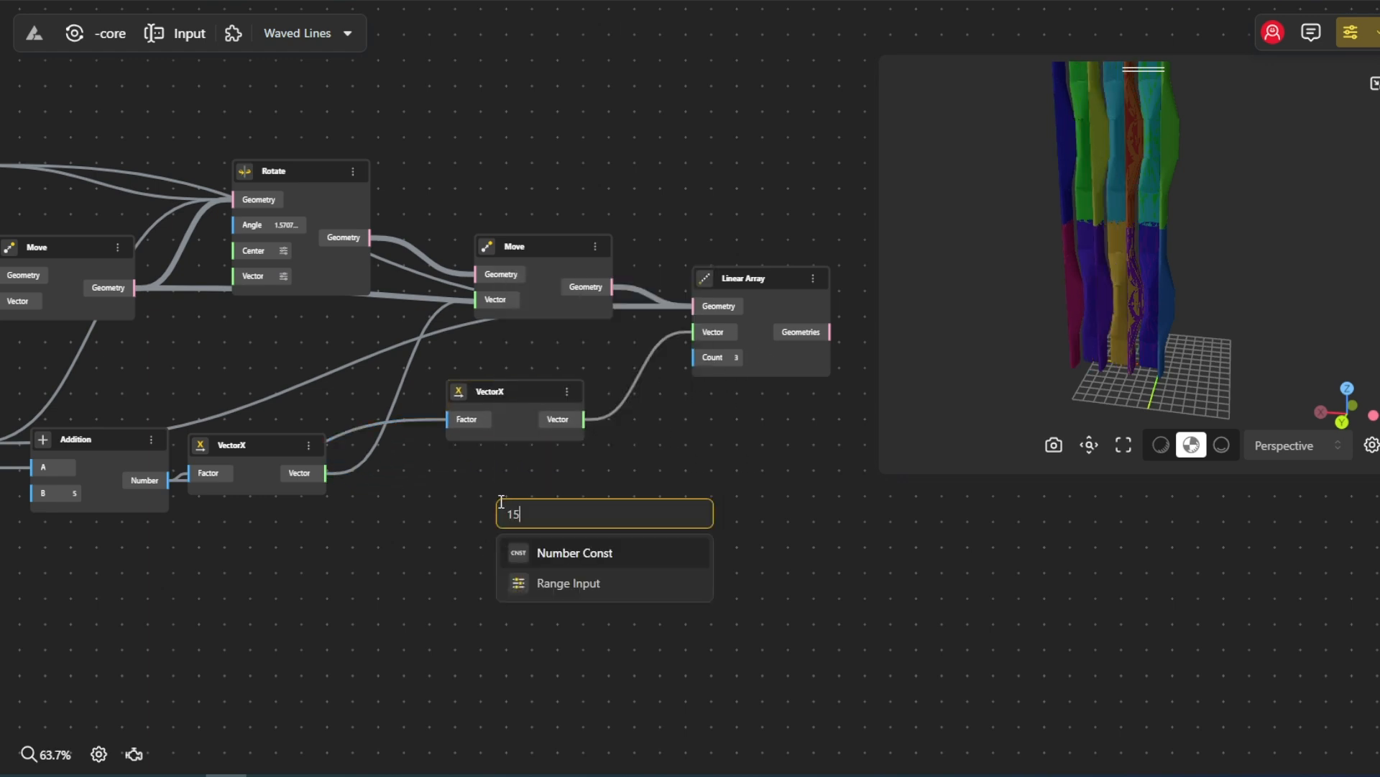
pyautogui.click(568, 583)
pyautogui.scroll(4, 542, 515)
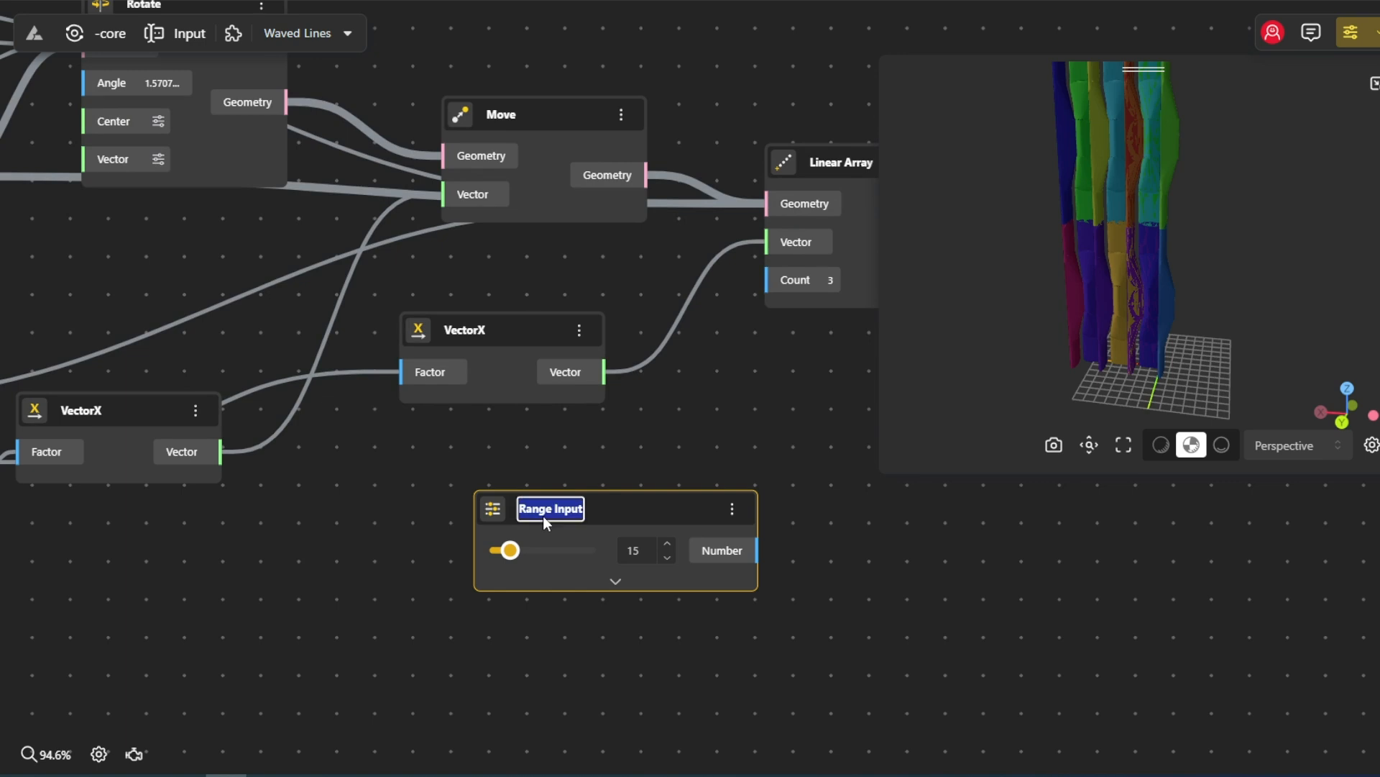
pyautogui.moveTo(758, 550); pyautogui.dragTo(795, 284)
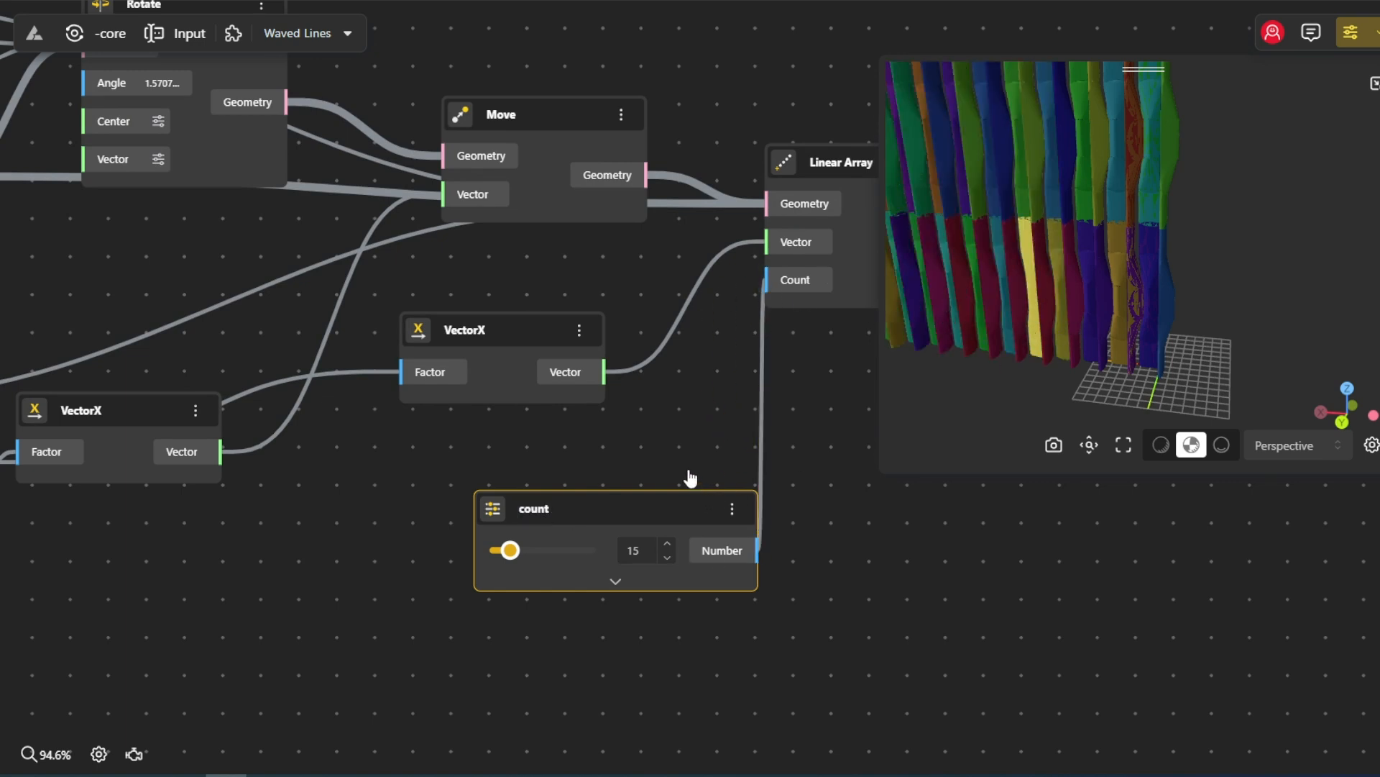
# - Move the count slider to the start of the graph, beneath the other input sliders
pyautogui.scroll(-2, 796, 435)
pyautogui.scroll(-5, 789, 446)
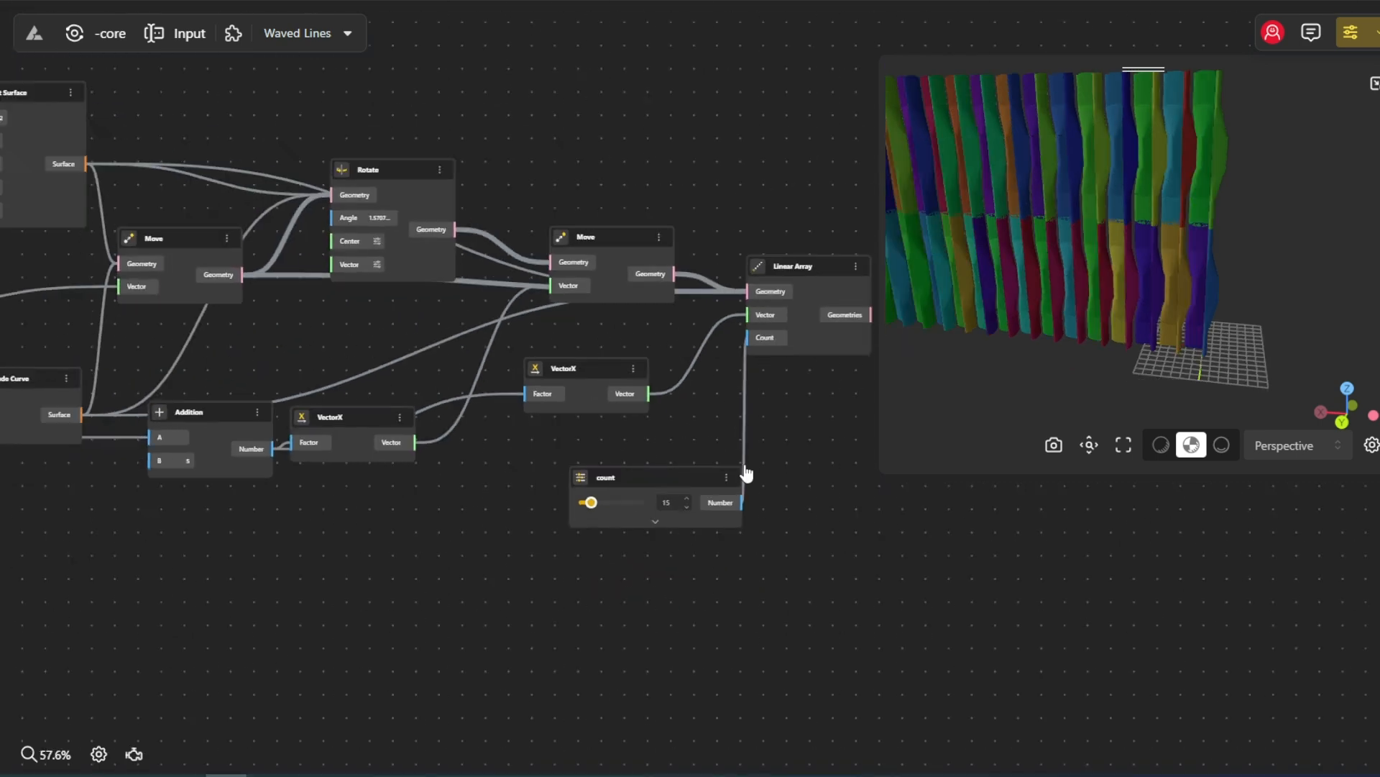
pyautogui.scroll(-7, 658, 479)
pyautogui.moveTo(658, 479); pyautogui.dragTo(418, 495)
pyautogui.moveTo(279, 484); pyautogui.dragTo(160, 462)
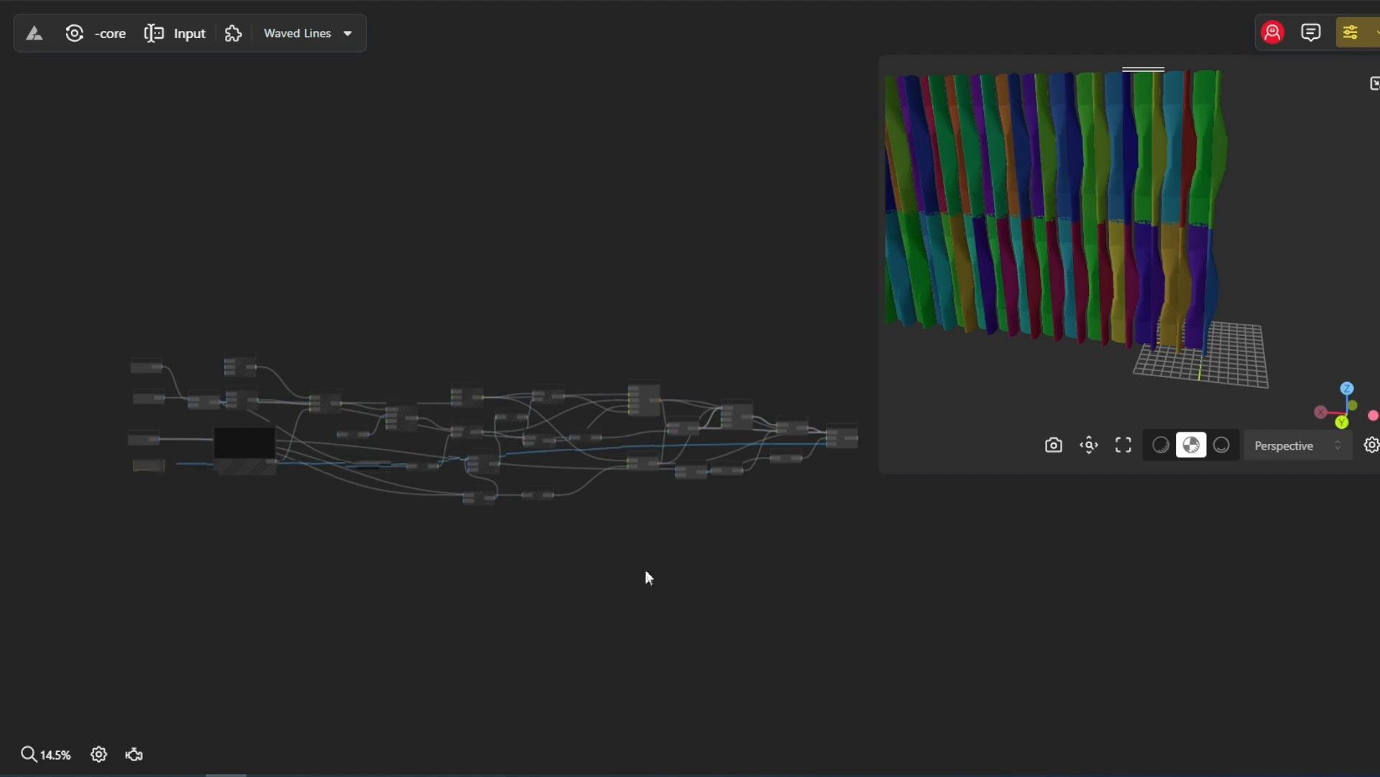
# - Add an Apply Material node after Linear Array and wire Linear Array's Geometries output to its Geometry input
pyautogui.moveTo(849, 471); pyautogui.dragTo(578, 459)
pyautogui.scroll(4, 578, 459)
pyautogui.scroll(6, 578, 459)
pyautogui.doubleClick(691, 316)
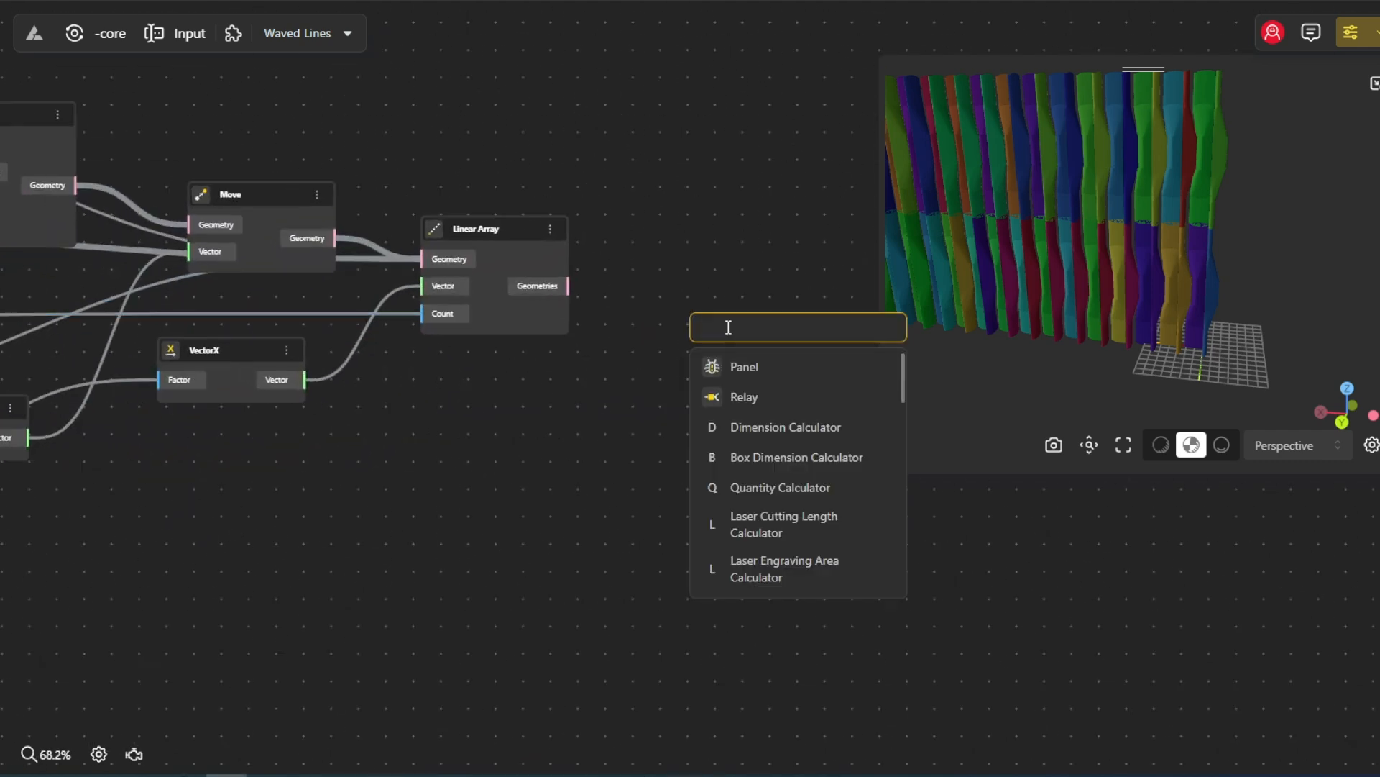
pyautogui.write('Apply')
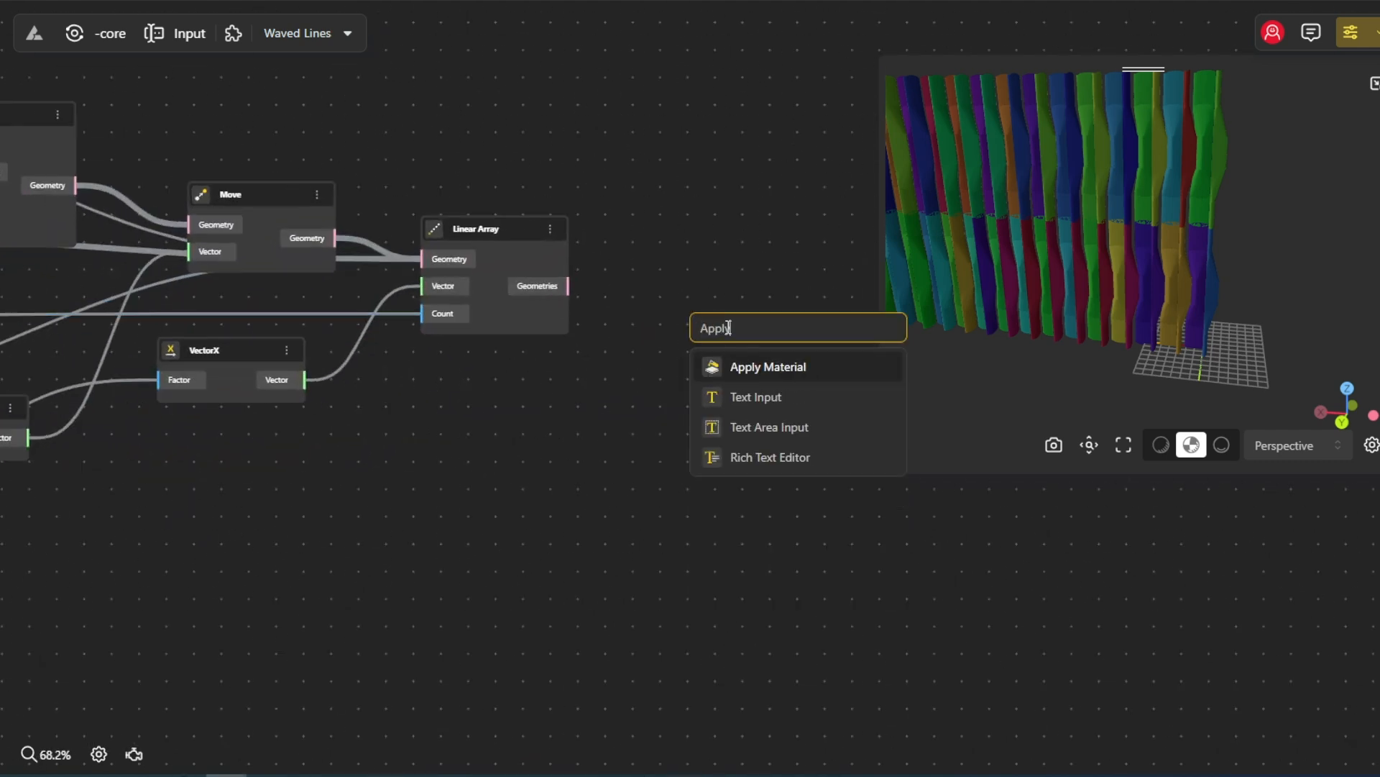
pyautogui.click(748, 367)
pyautogui.scroll(-5, 552, 155)
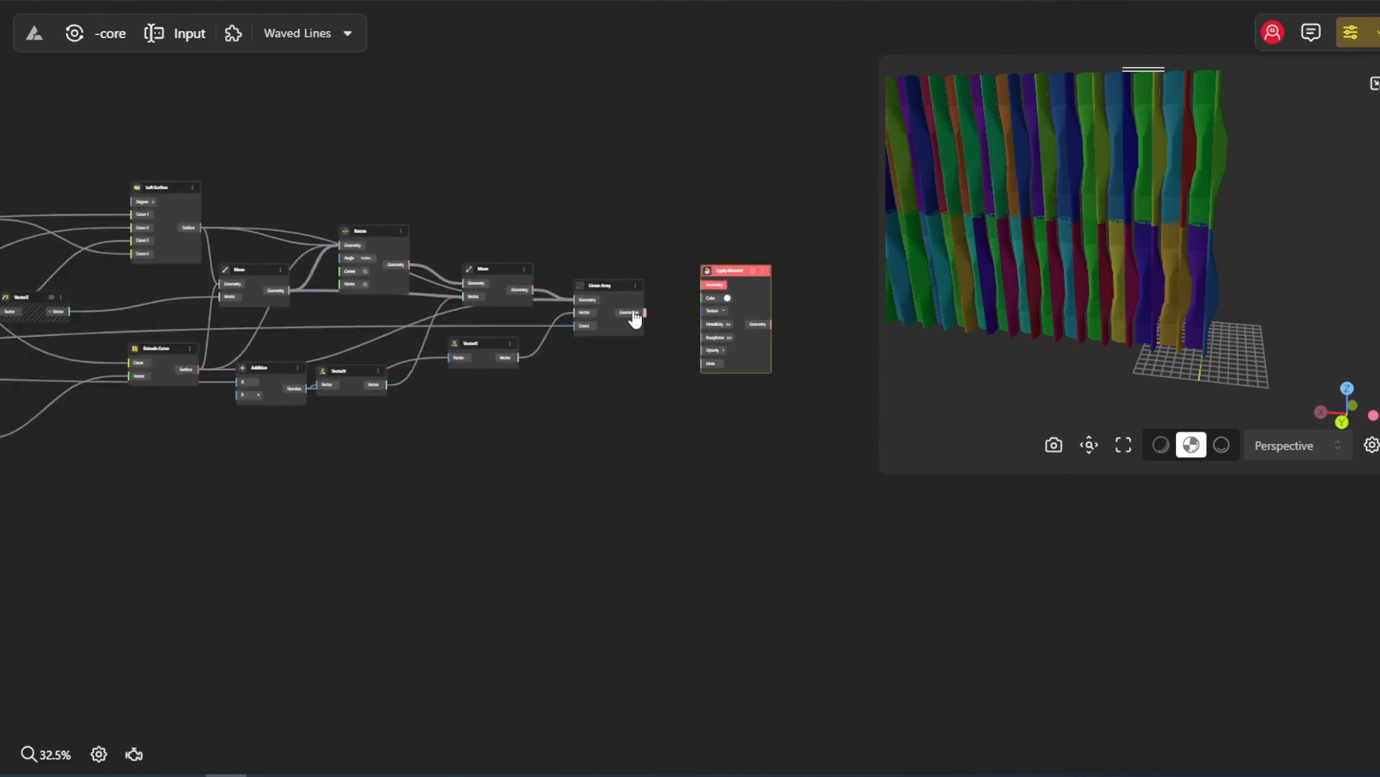
pyautogui.moveTo(703, 295); pyautogui.dragTo(703, 289)
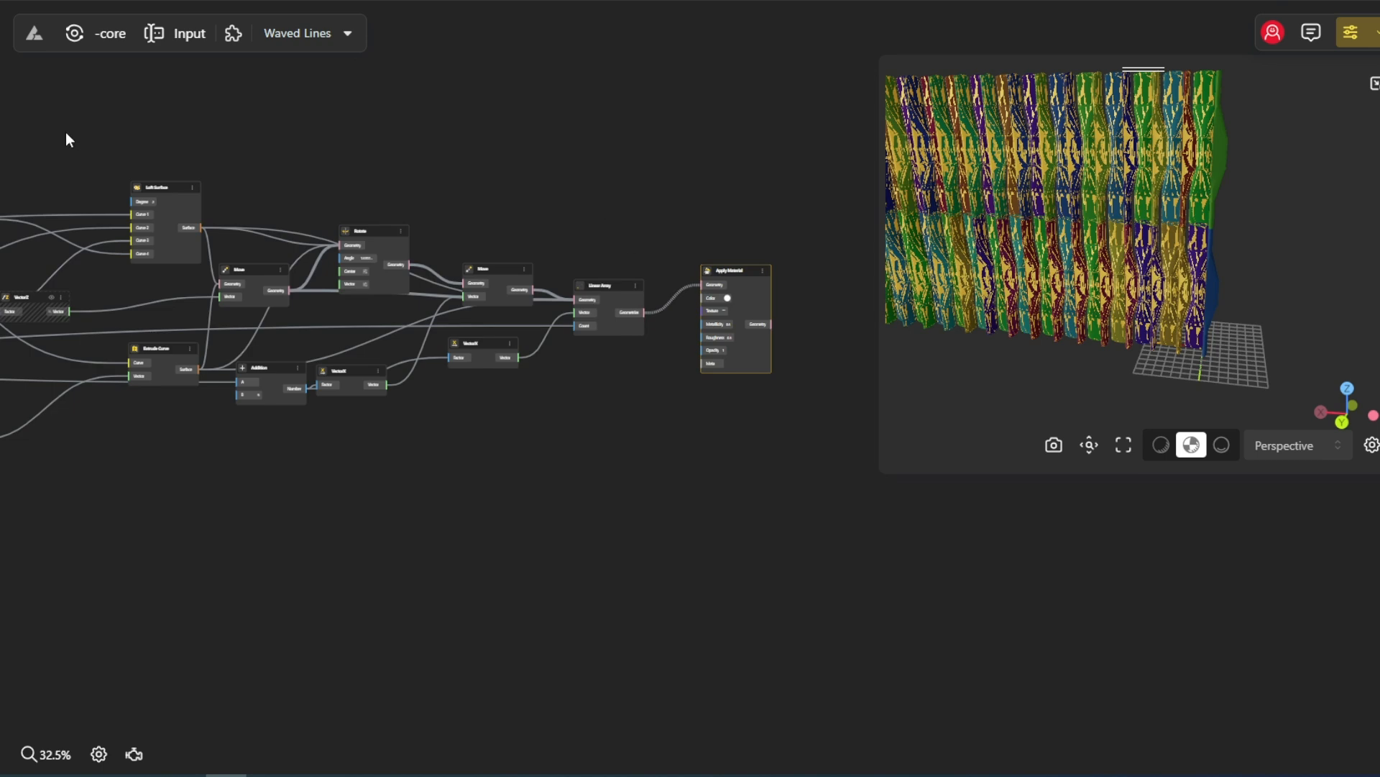
# - Hide the geometry of all nodes from Loft Surface and Extrude Curve through Linear Array, leaving Apply Material shown
pyautogui.moveTo(68, 129); pyautogui.dragTo(701, 501)
pyautogui.rightClick(630, 388)
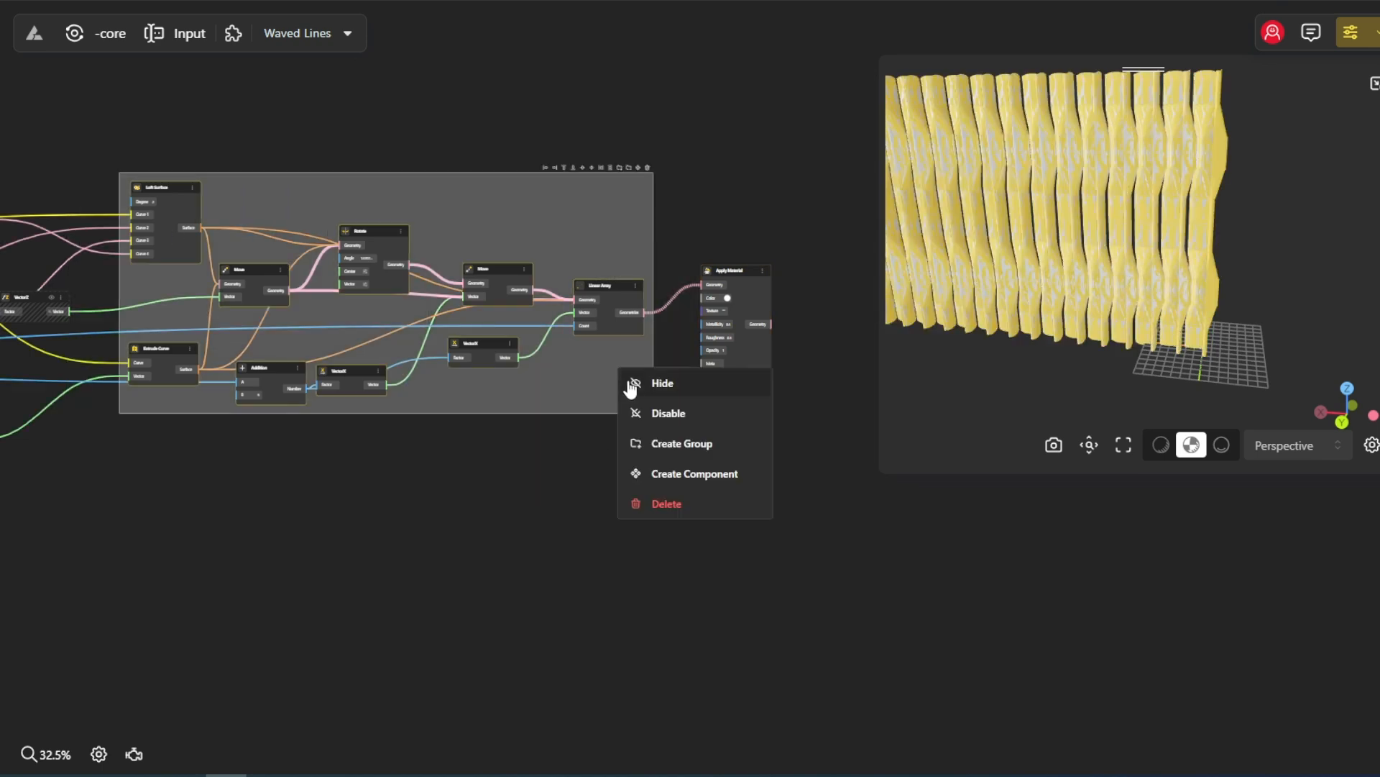
pyautogui.click(631, 388)
pyautogui.scroll(6, 722, 403)
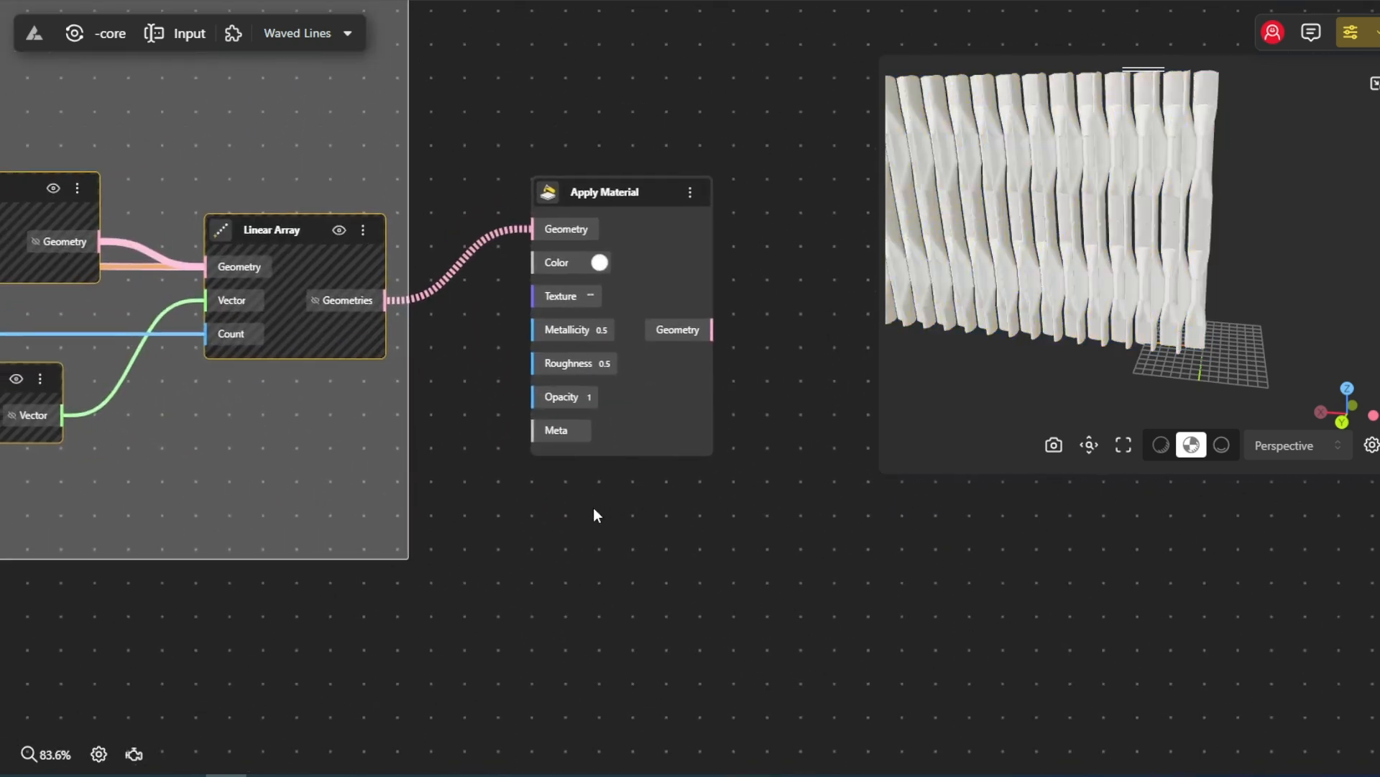
pyautogui.click(594, 509)
# - Add a Text Input containing plywood above Linear Array and wire its String to Apply Material's Texture input
pyautogui.moveTo(284, 107); pyautogui.dragTo(357, 210)
pyautogui.doubleClick(357, 211)
pyautogui.write('p')
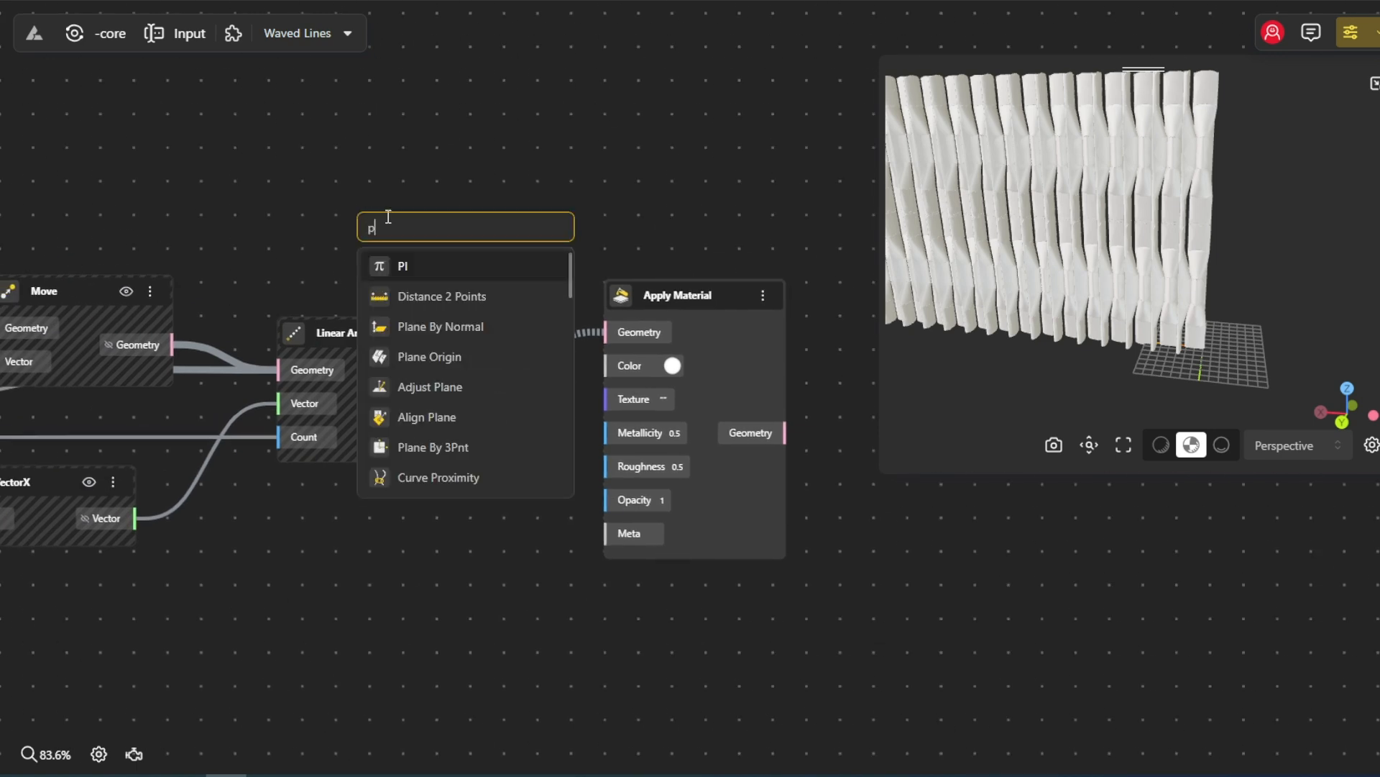
pyautogui.write('lywood')
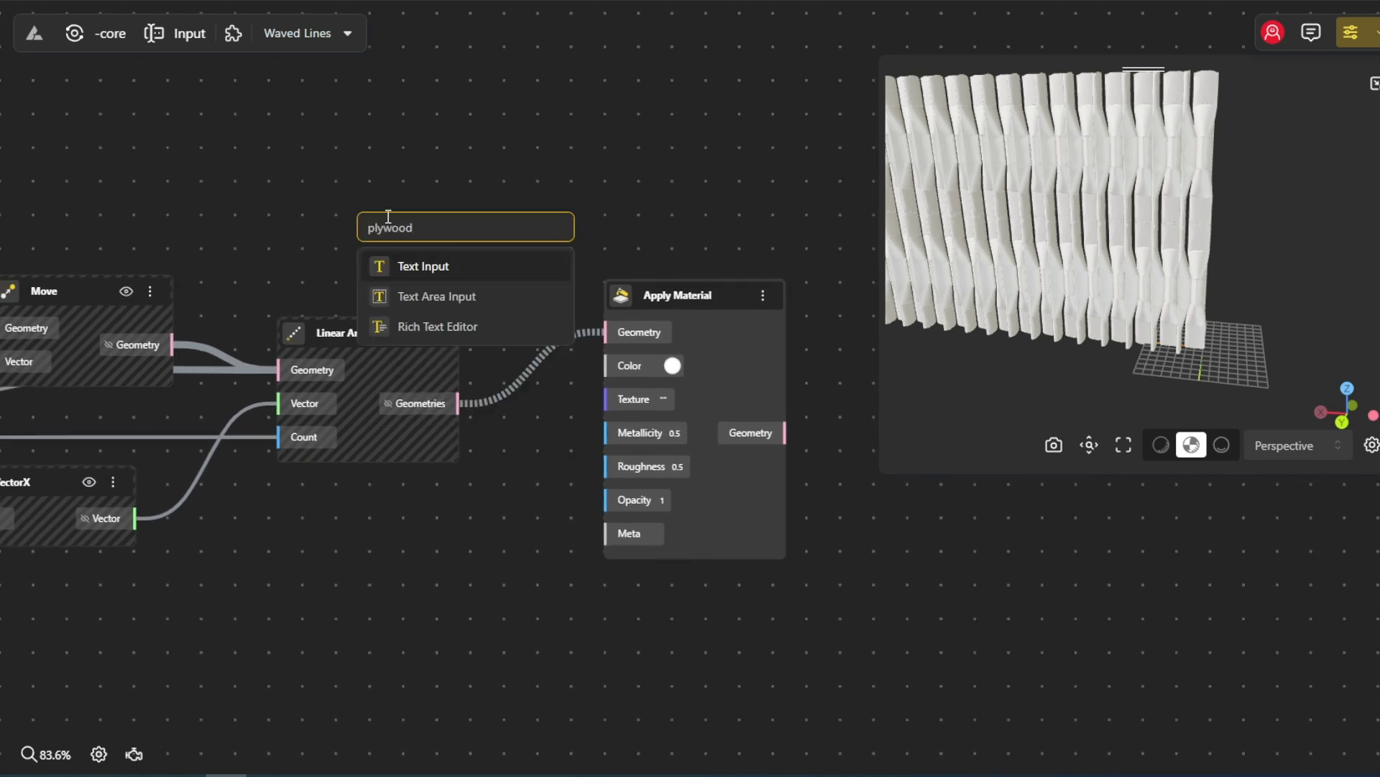
pyautogui.click(414, 266)
pyautogui.moveTo(546, 265); pyautogui.dragTo(606, 399)
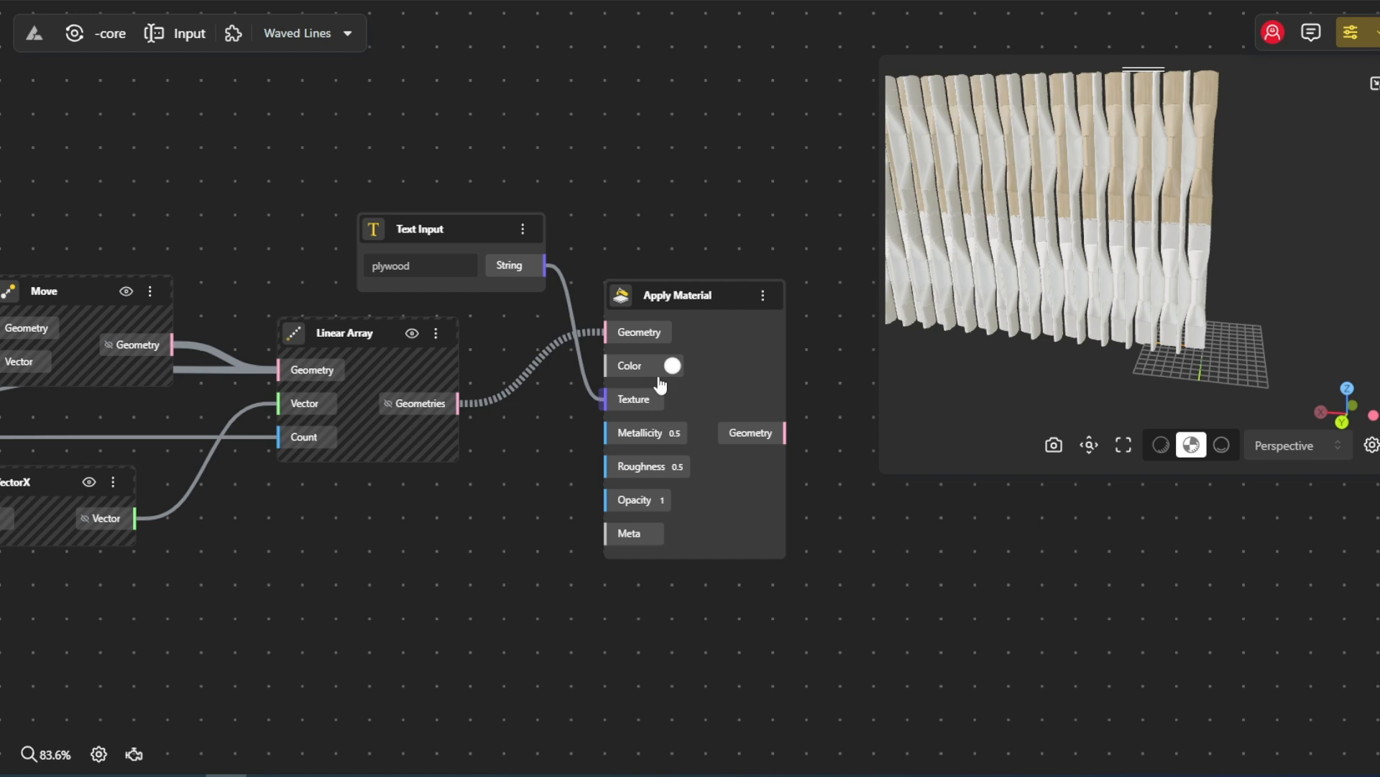
# - Set Apply Material's color to the muted brown-grey #857979
pyautogui.click(678, 364)
pyautogui.click(660, 419)
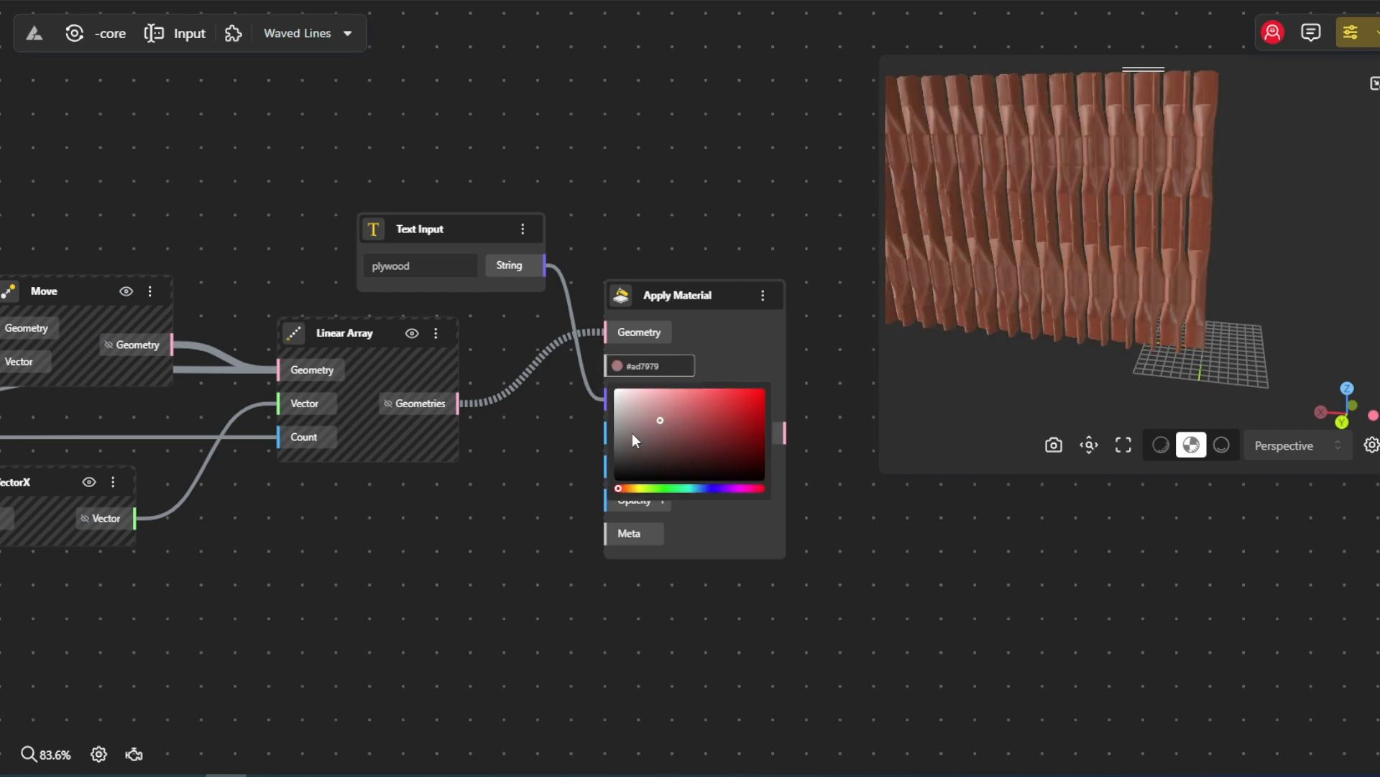
pyautogui.click(632, 433)
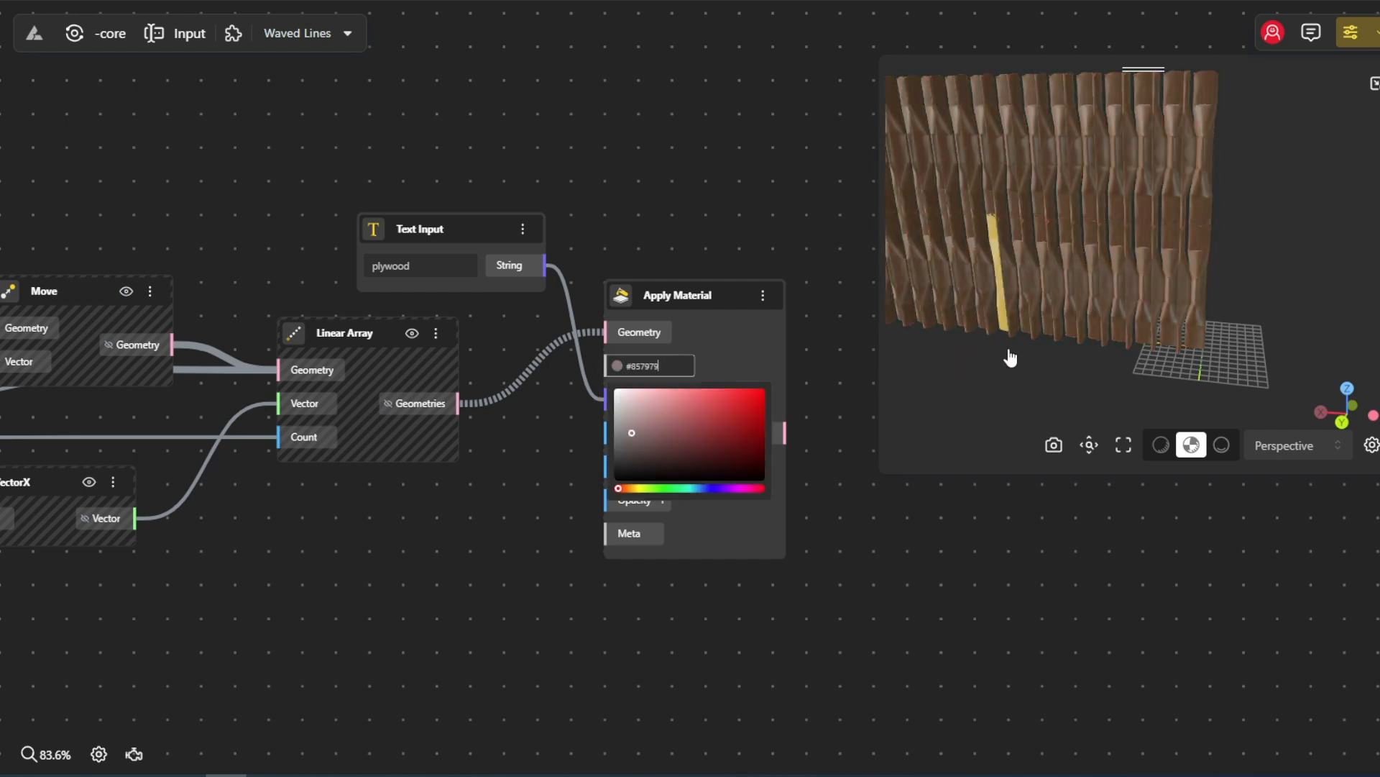
pyautogui.click(515, 513)
# - Open the Waved Lines configurator view and inspect the finished wall panel from several angles
pyautogui.scroll(2, 605, 680)
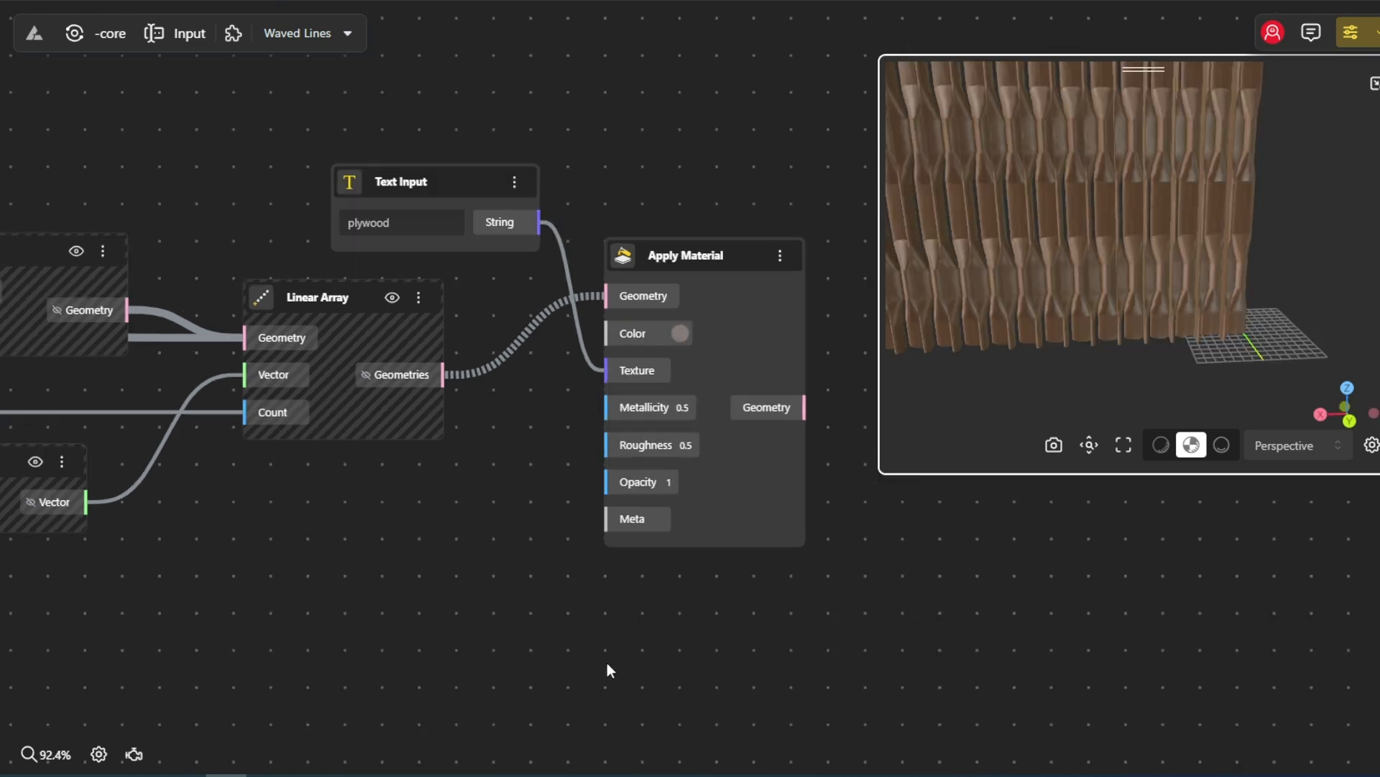
pyautogui.click(1377, 35)
pyautogui.click(1327, 105)
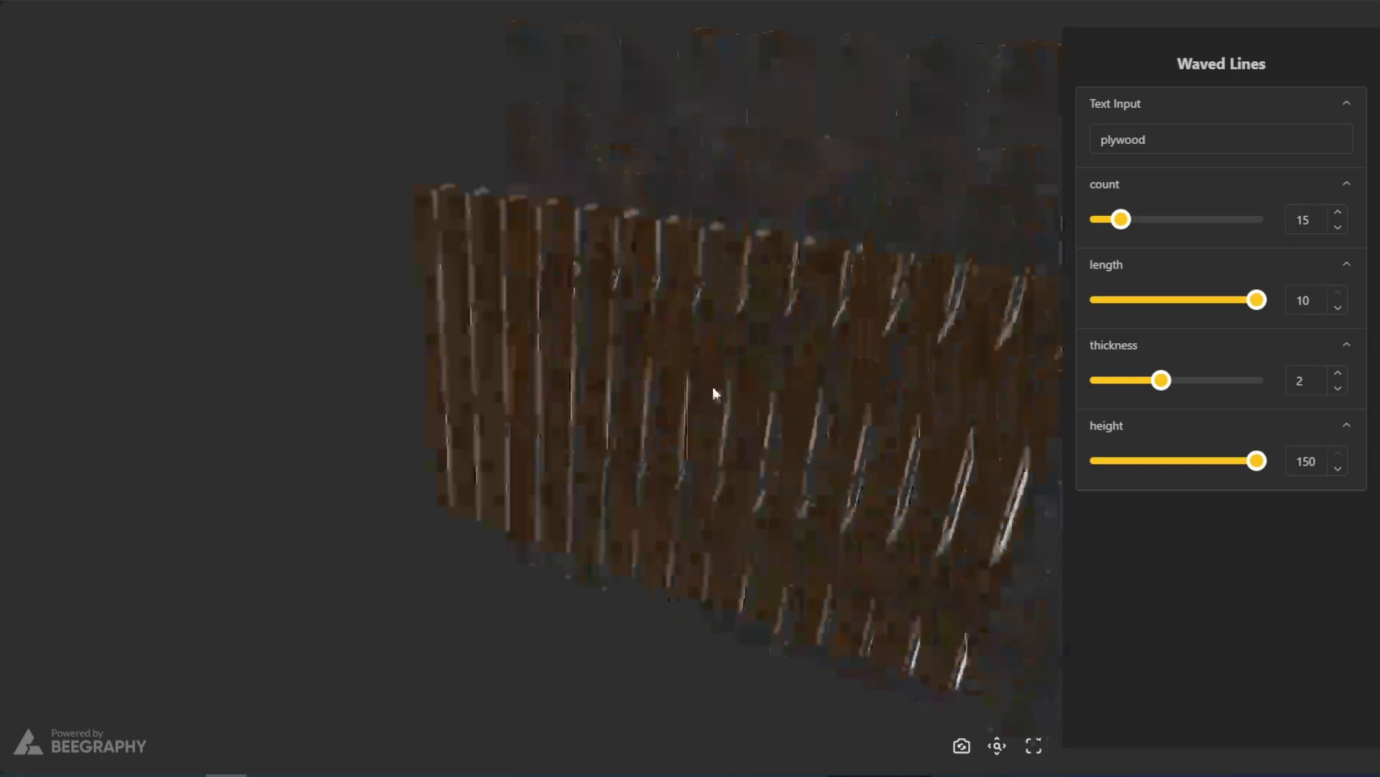
pyautogui.moveTo(736, 398); pyautogui.dragTo(625, 359)
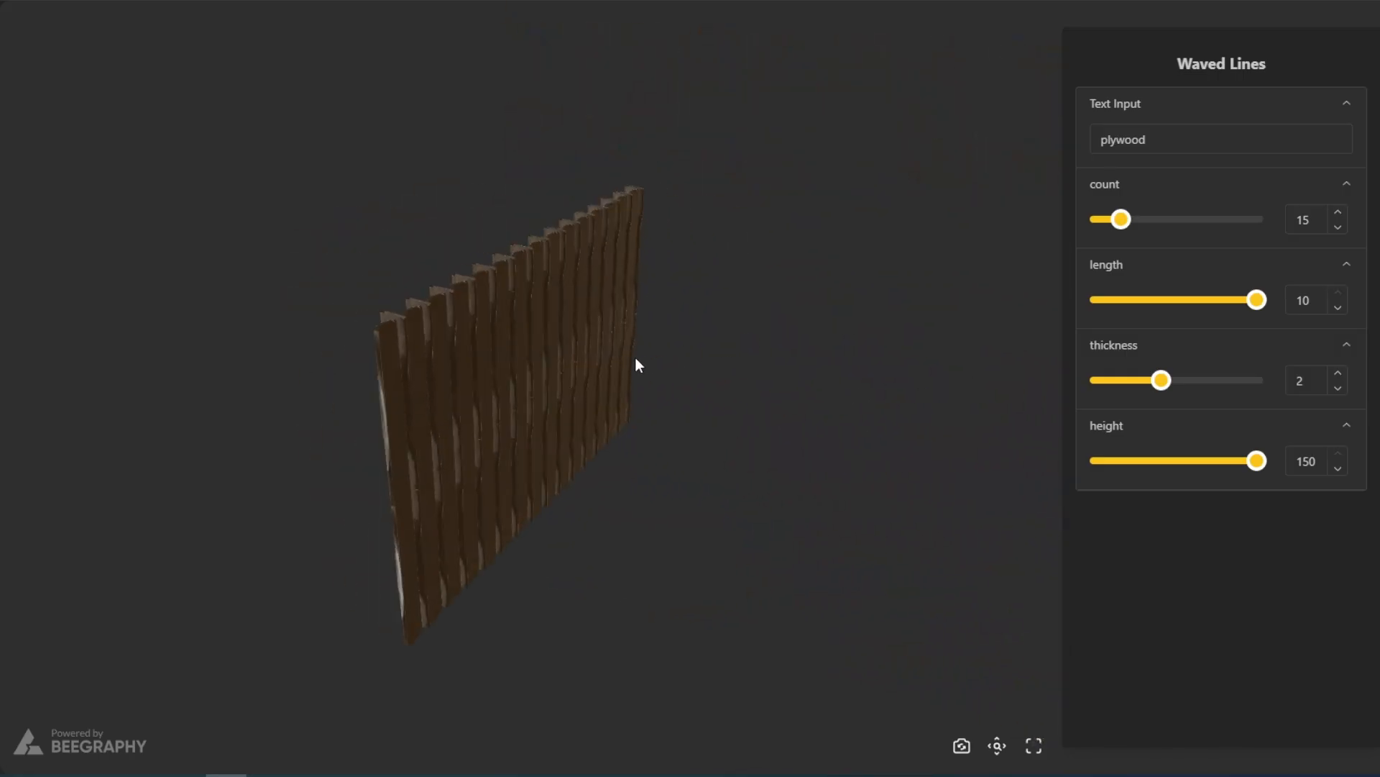
pyautogui.moveTo(636, 365); pyautogui.dragTo(681, 355)
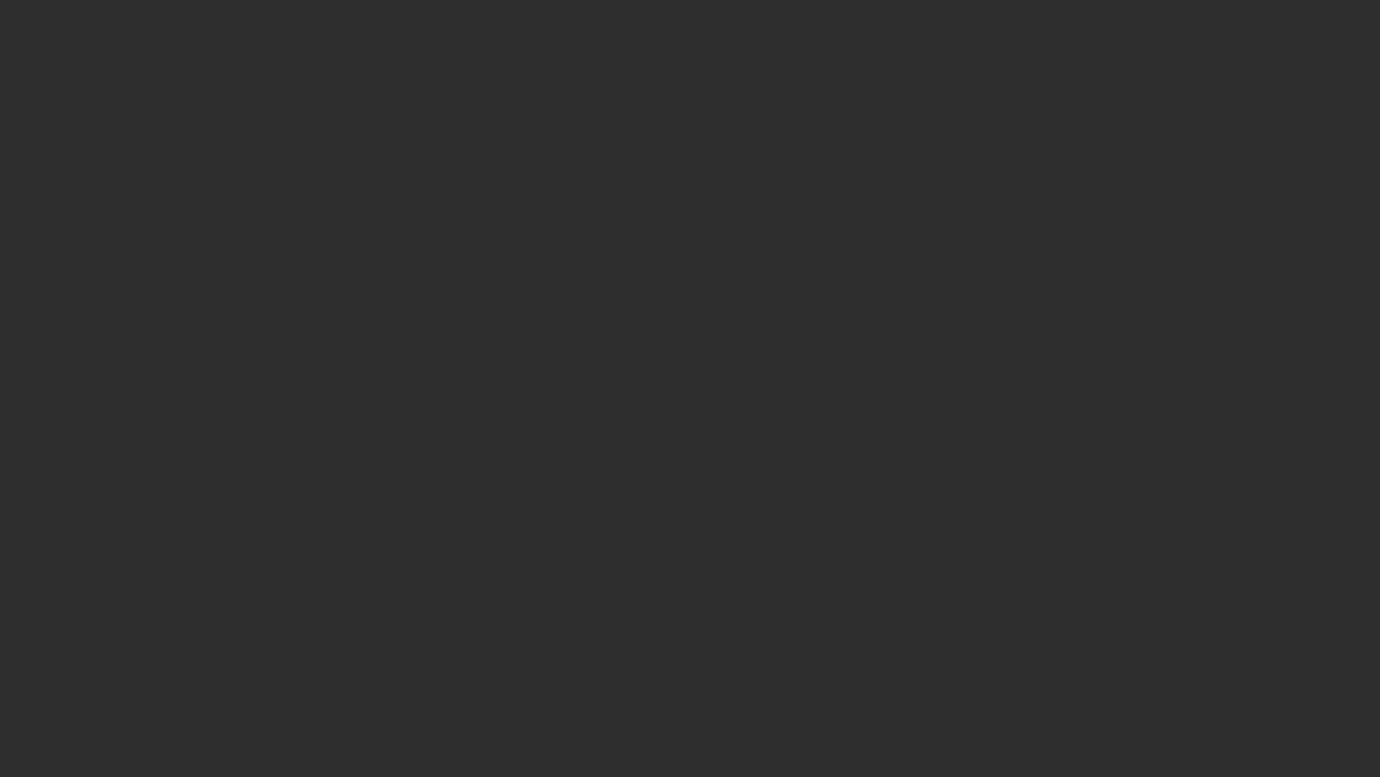